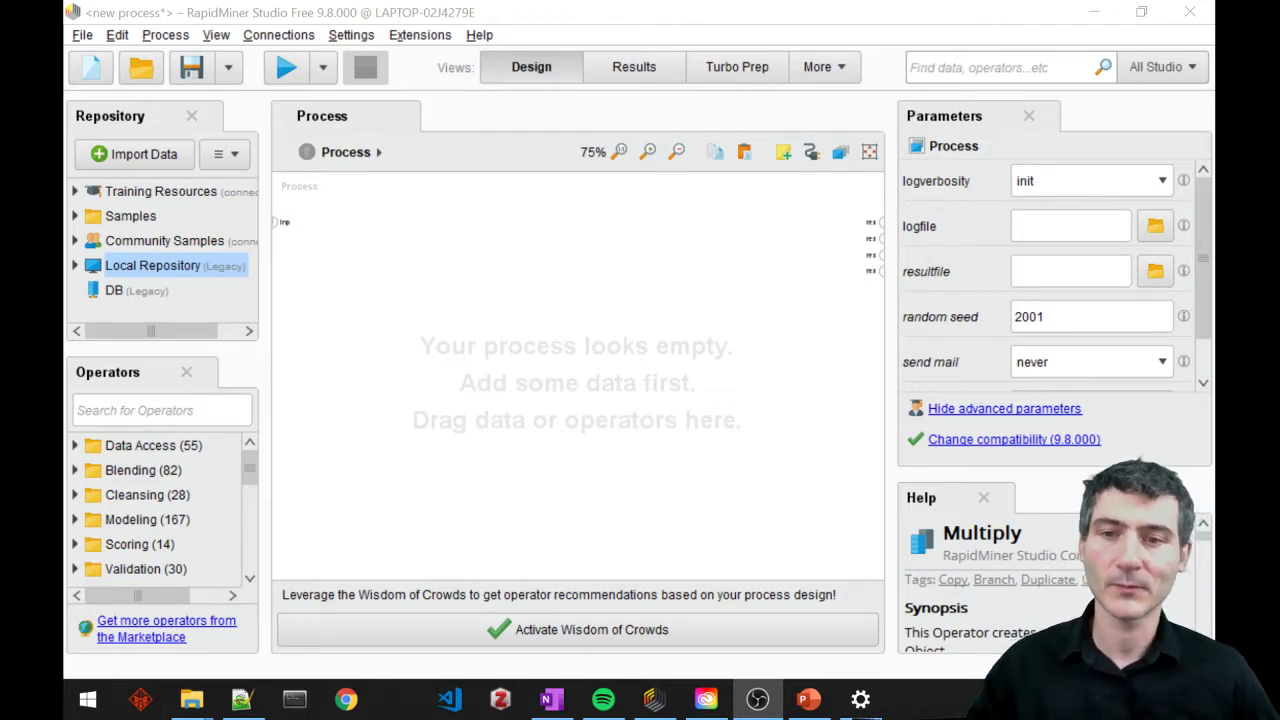
# Find the Read CSV operator by searching for "read csv" and place it near the top of the empty process.
pyautogui.click(564, 344)
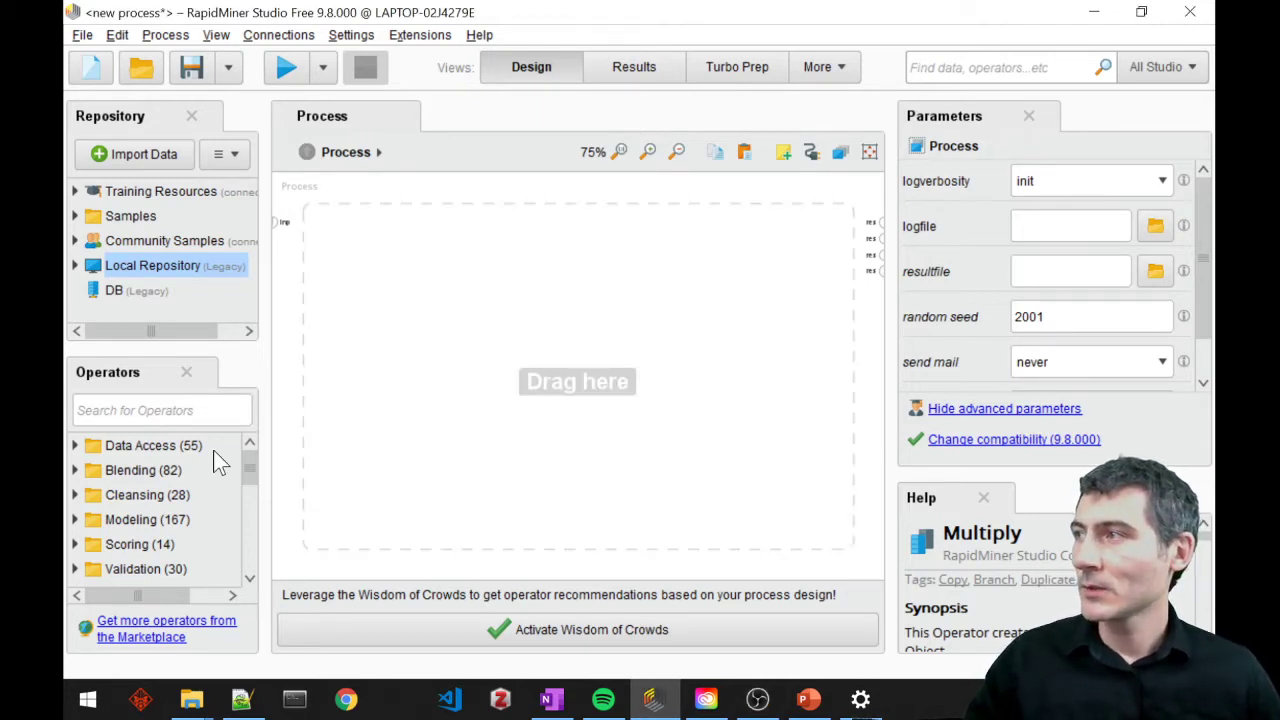
pyautogui.click(160, 411)
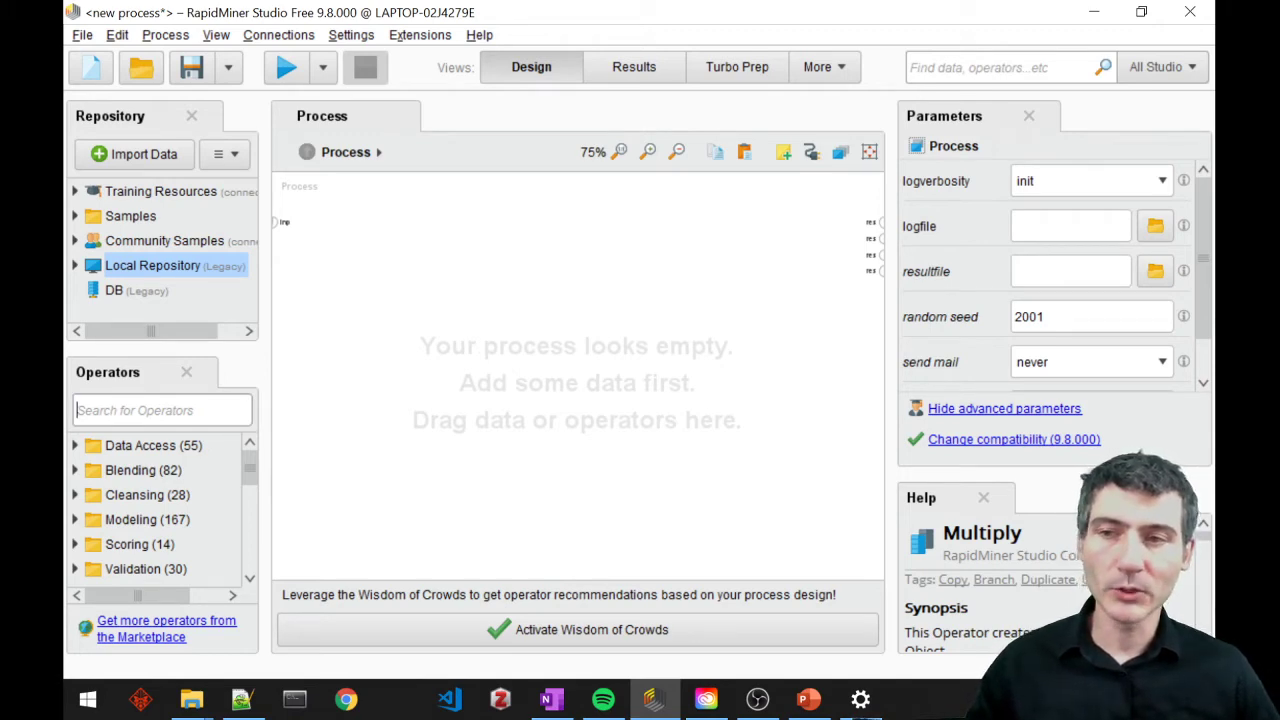
pyautogui.write('read')
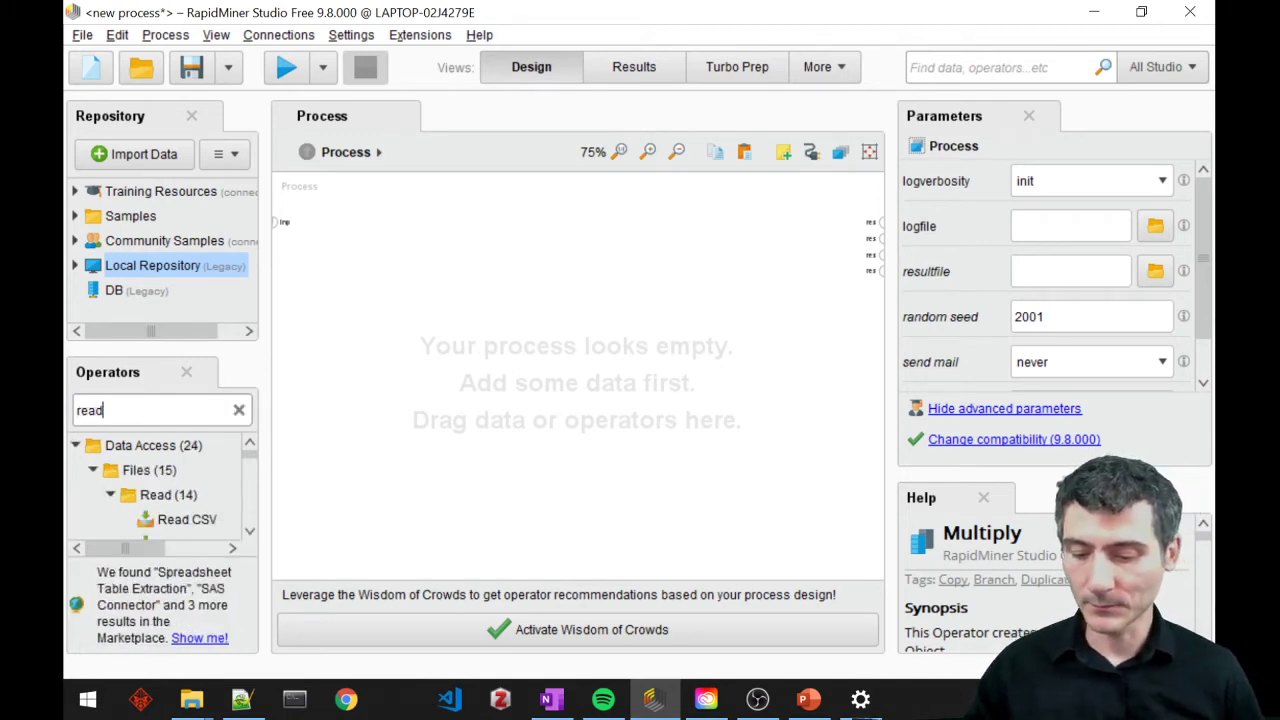
pyautogui.write(' csv')
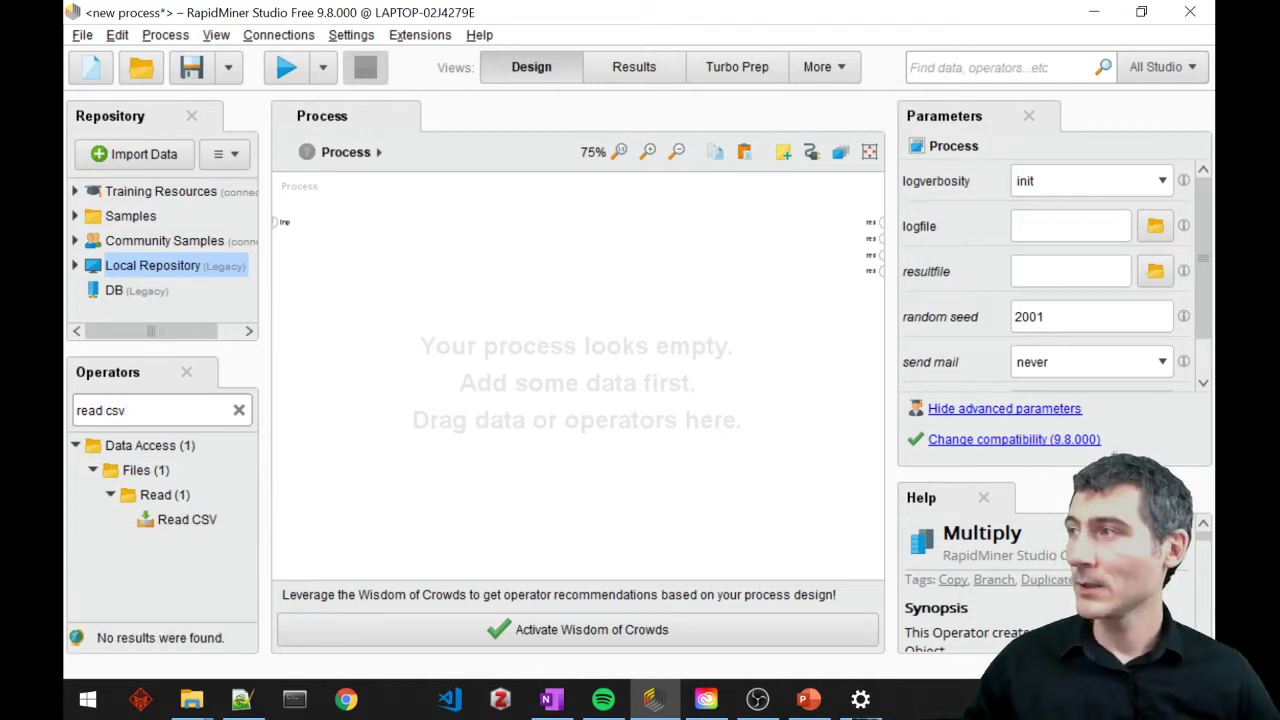
pyautogui.moveTo(163, 527); pyautogui.dragTo(490, 276)
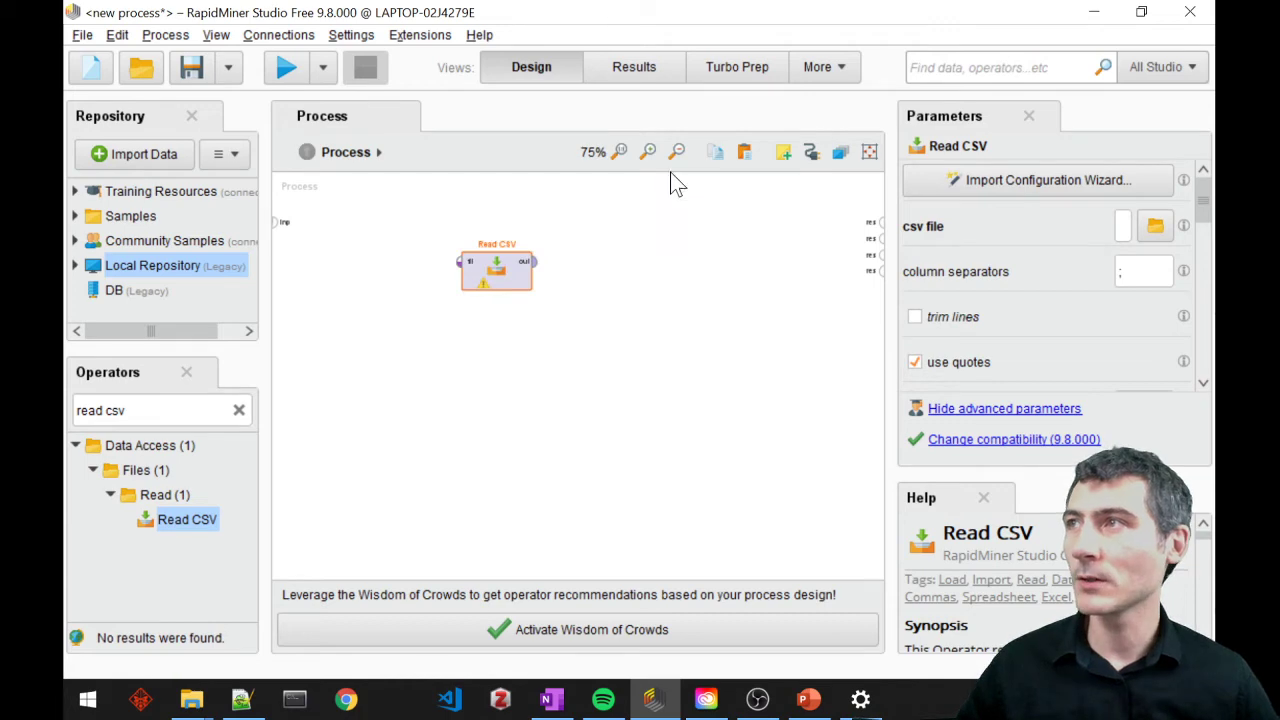
pyautogui.click(648, 152)
pyautogui.click(648, 152)
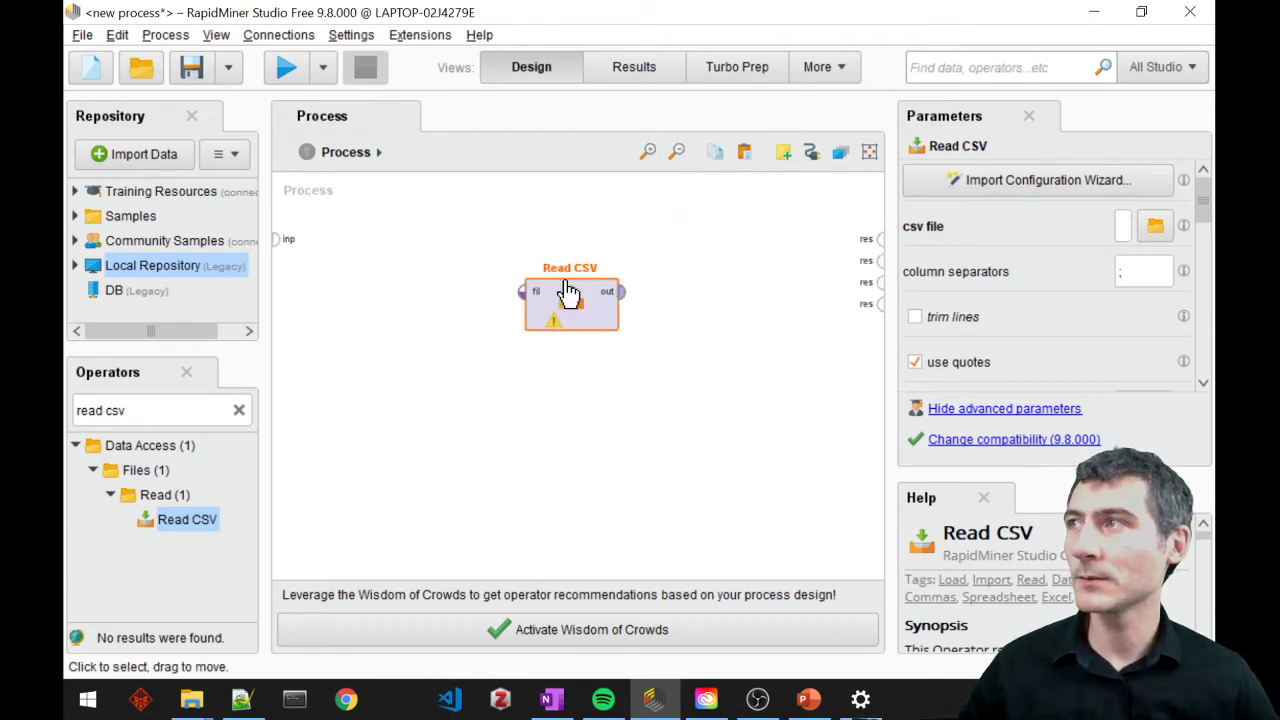
pyautogui.moveTo(571, 294); pyautogui.dragTo(527, 268)
# Configure Read CSV with the import wizard to load mushrooms.csv from the Data Analytics bookmark, keeping the proposed format settings.
pyautogui.click(1023, 185)
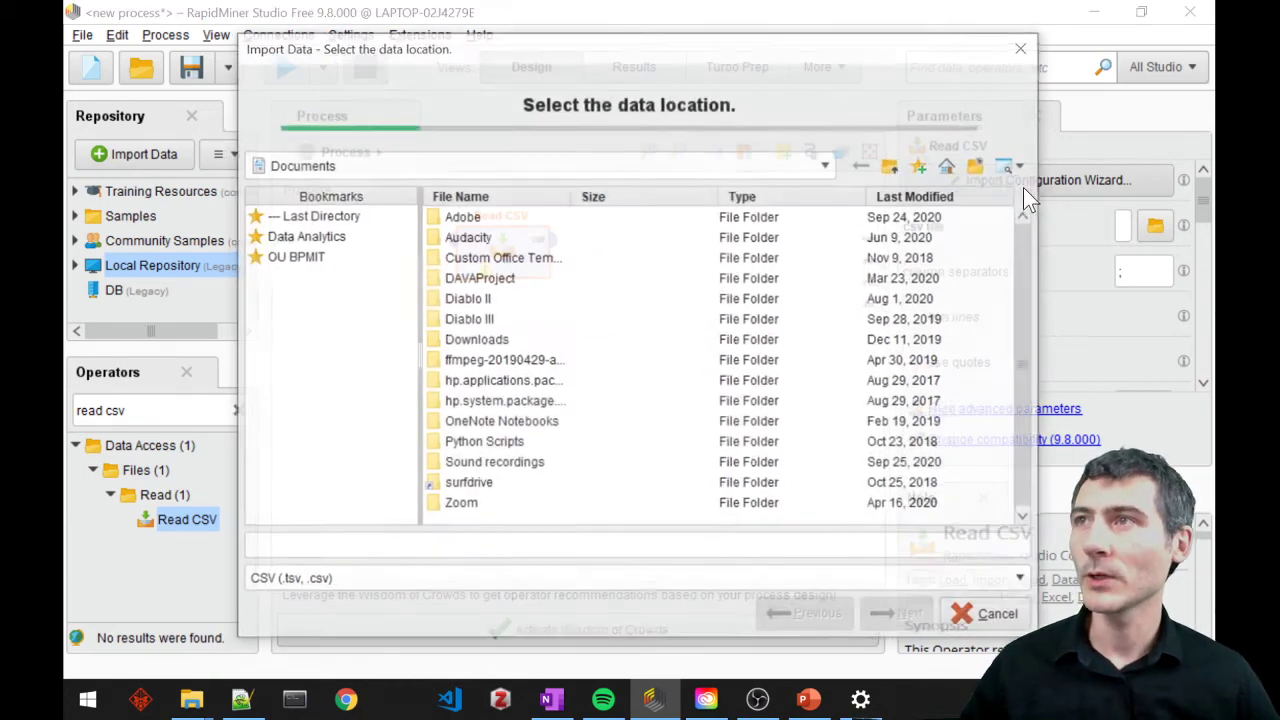
pyautogui.click(305, 237)
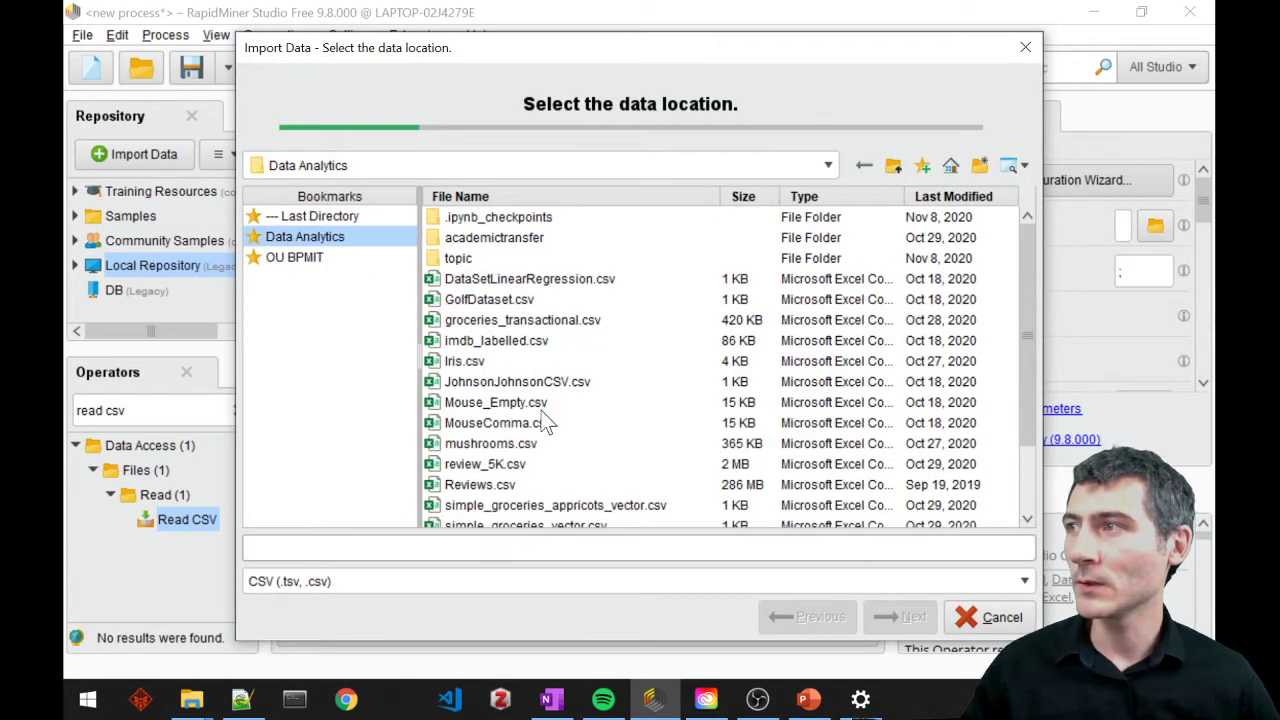
pyautogui.click(500, 445)
pyautogui.click(889, 620)
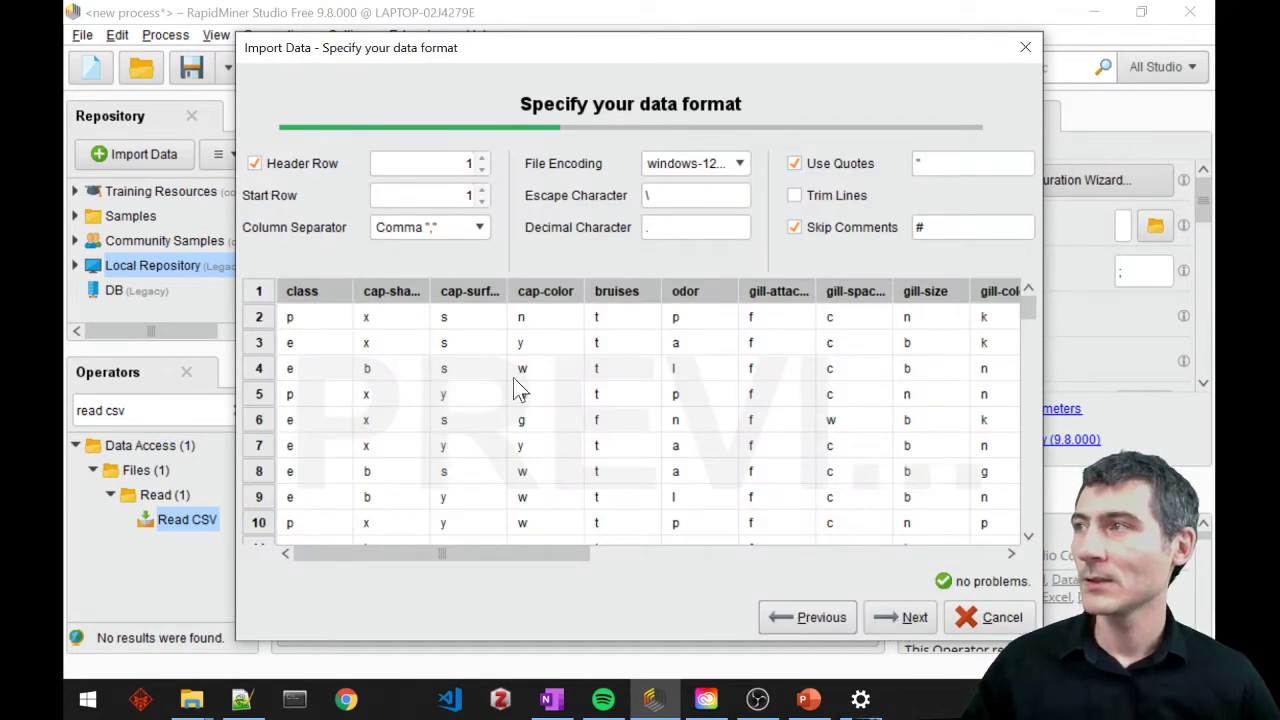
pyautogui.click(914, 612)
pyautogui.click(908, 613)
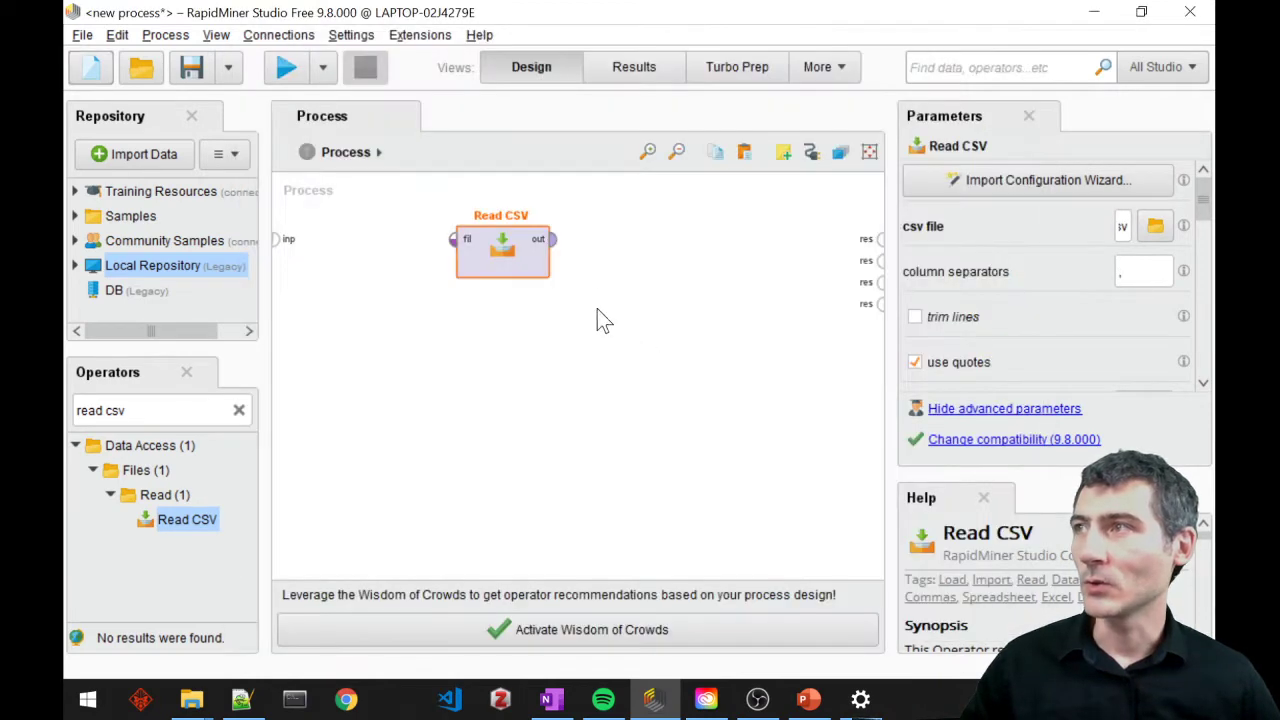
# Connect the Read CSV output to the first process result port and run the process.
pyautogui.click(564, 246)
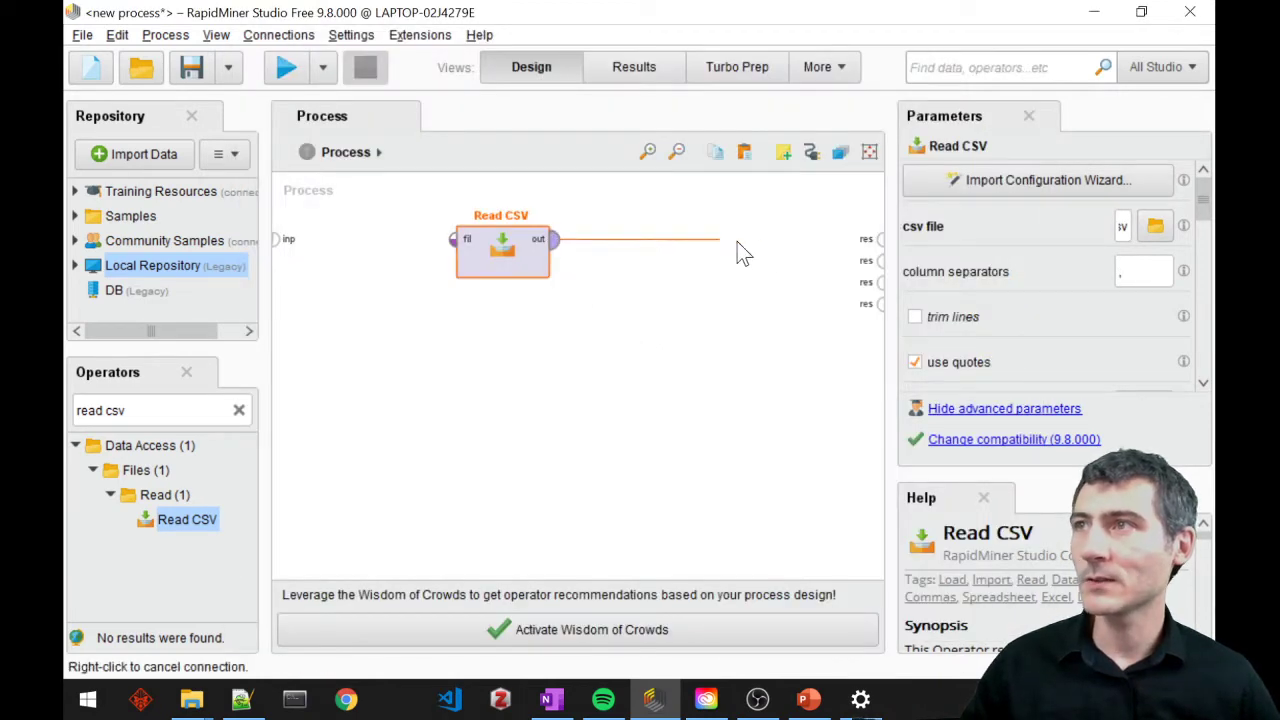
pyautogui.click(875, 240)
pyautogui.click(286, 67)
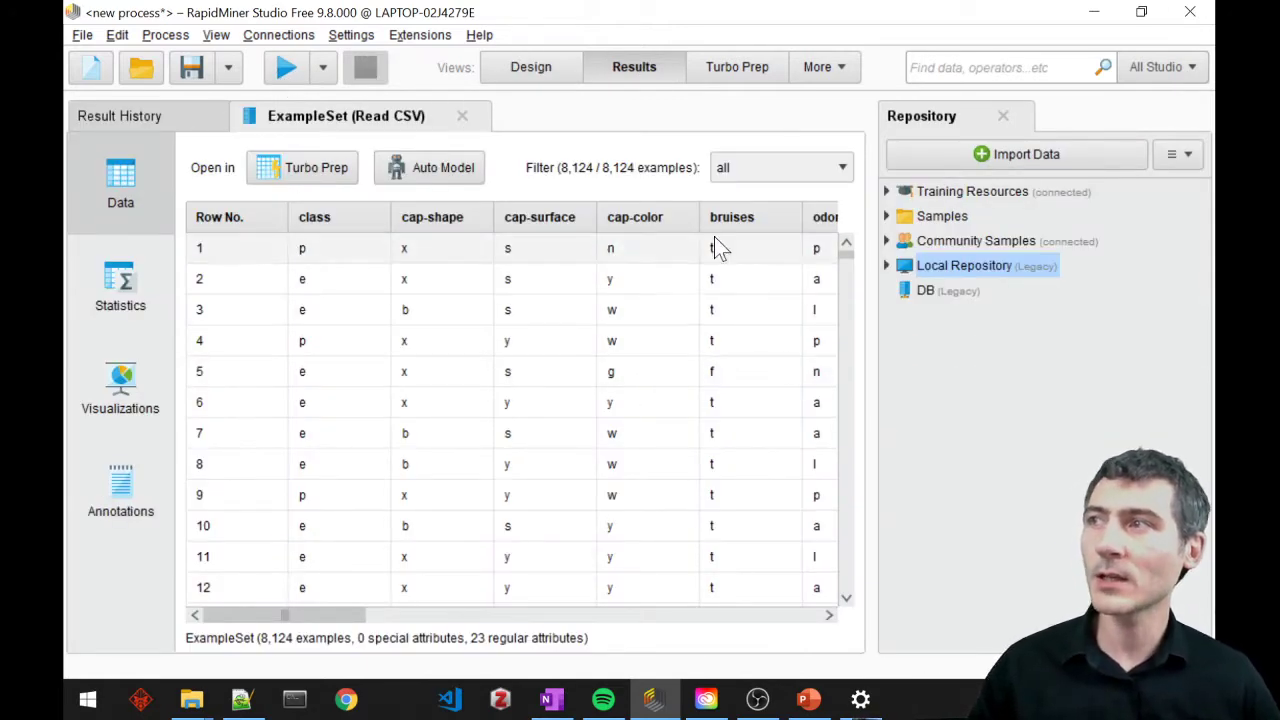
# Examine the columns of the loaded mushroom data and the statistics of its attributes.
pyautogui.moveTo(346, 616); pyautogui.dragTo(360, 665)
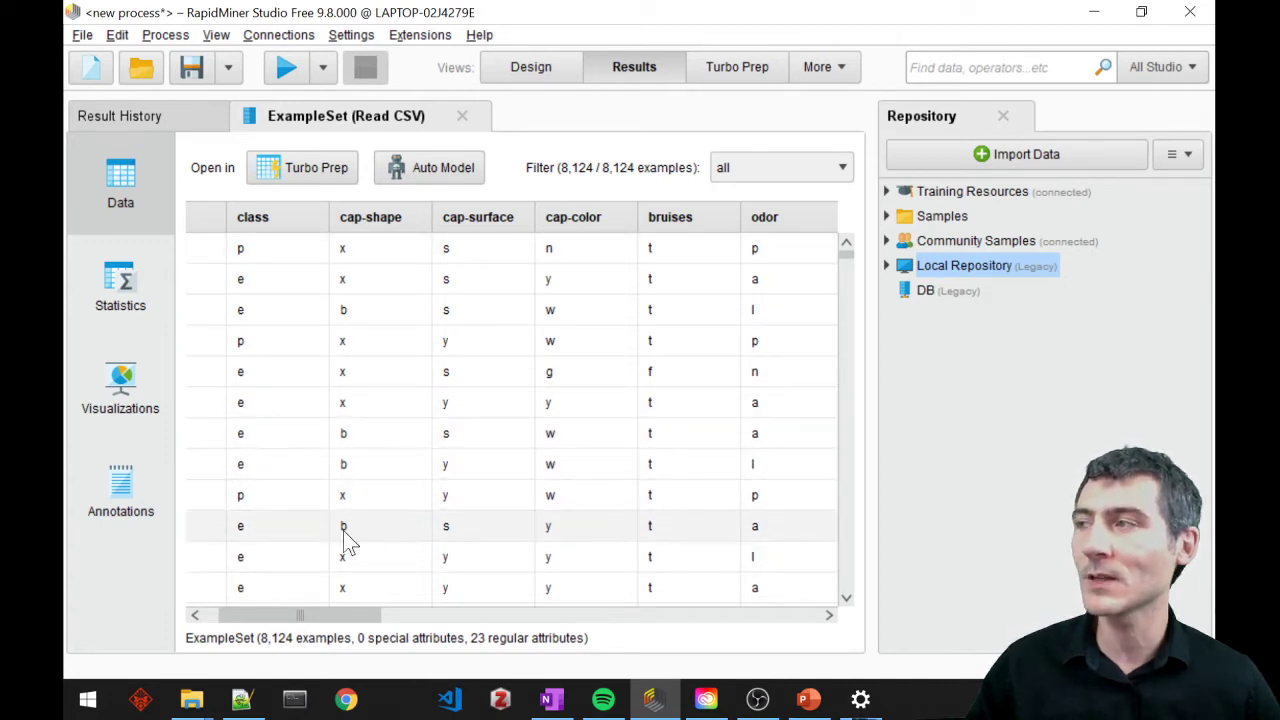
pyautogui.moveTo(306, 620); pyautogui.dragTo(285, 616)
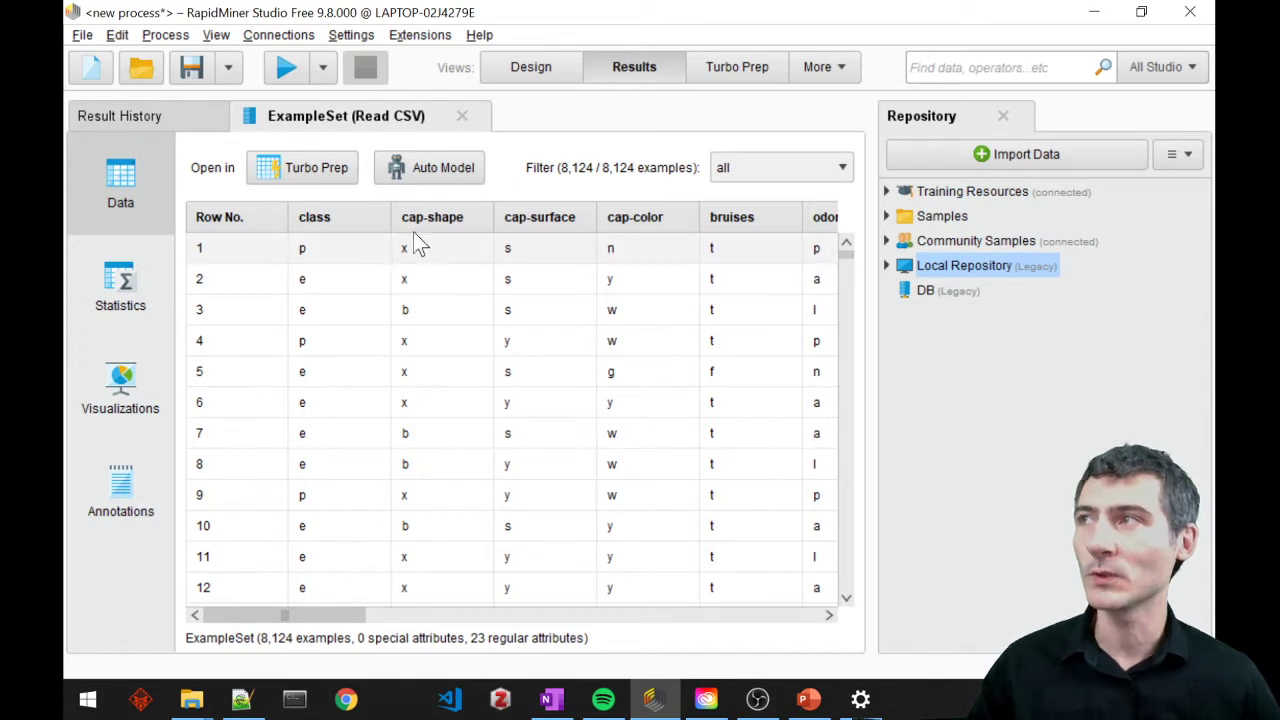
pyautogui.click(142, 302)
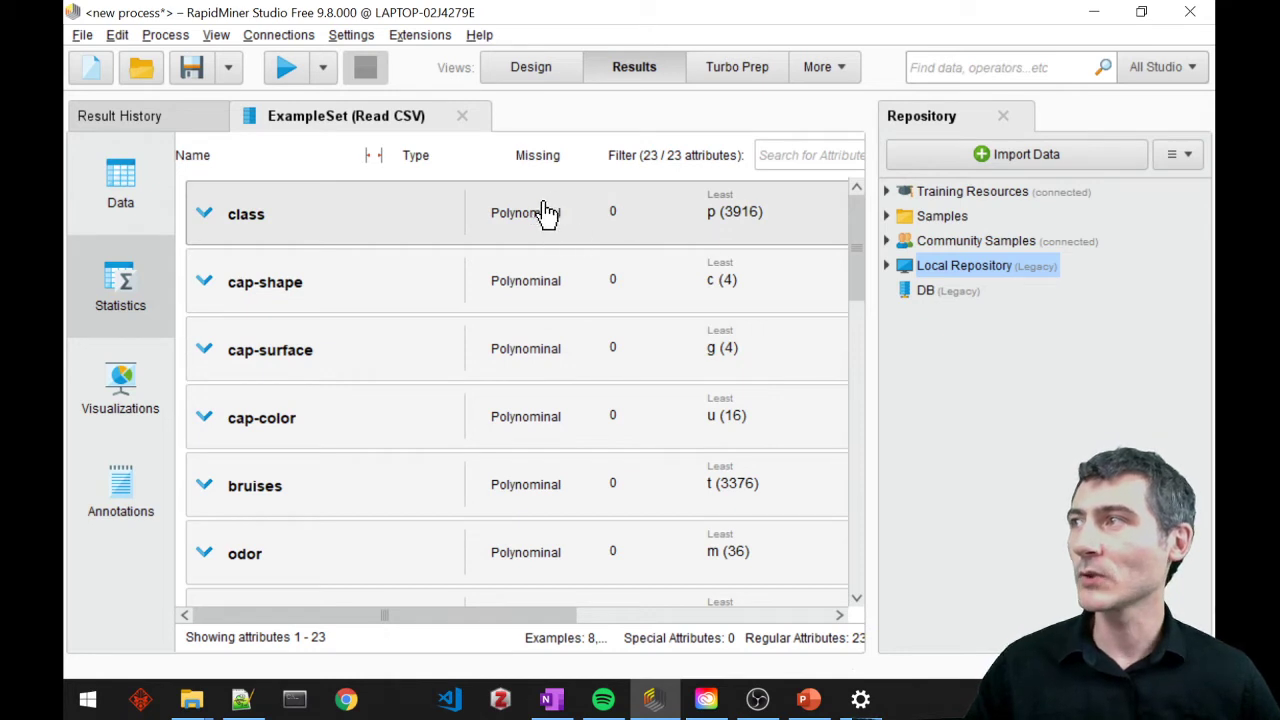
pyautogui.moveTo(857, 255); pyautogui.dragTo(857, 168)
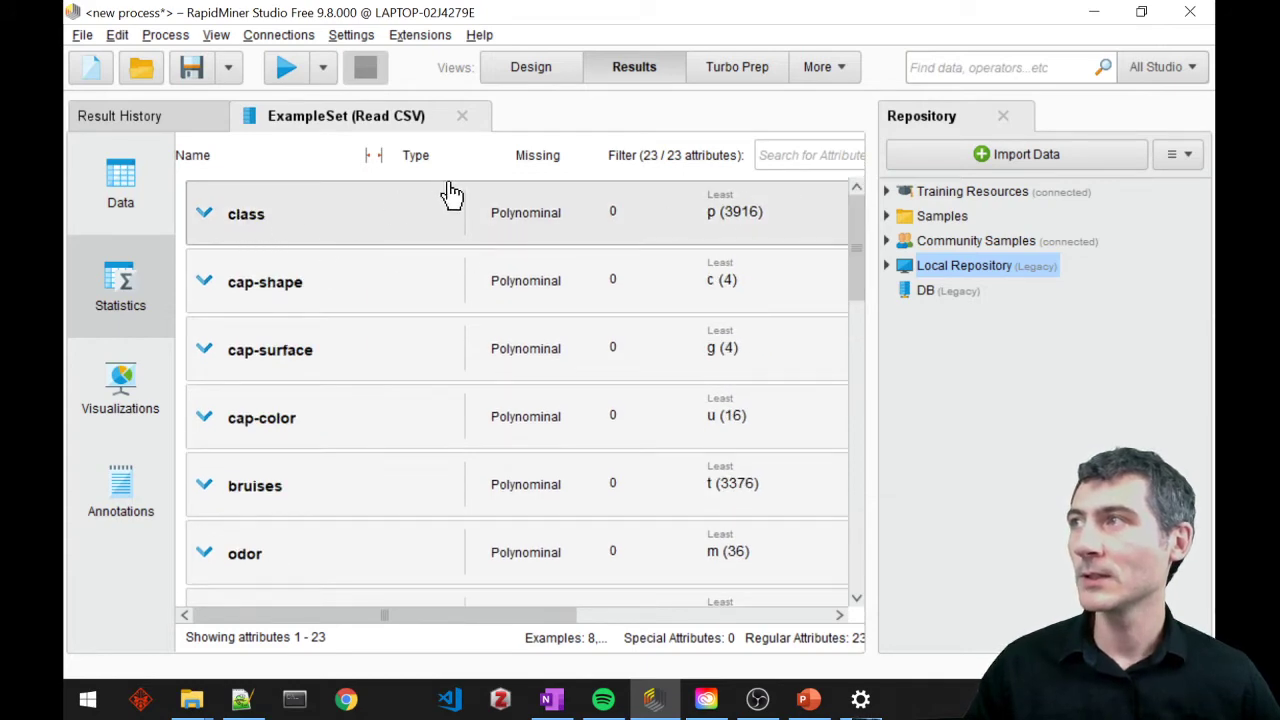
# Return to the process design and insert a Set Role operator on the connection between Read CSV and the result port.
pyautogui.click(531, 70)
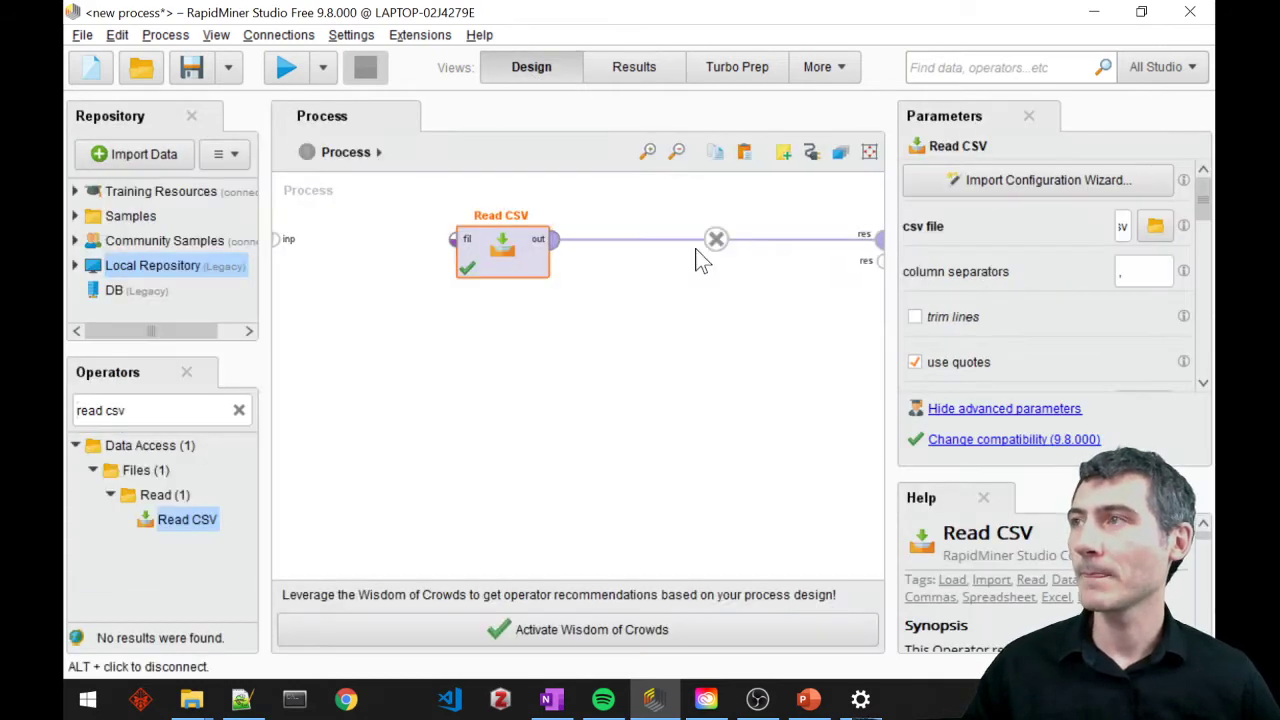
pyautogui.click(608, 394)
pyautogui.click(120, 410)
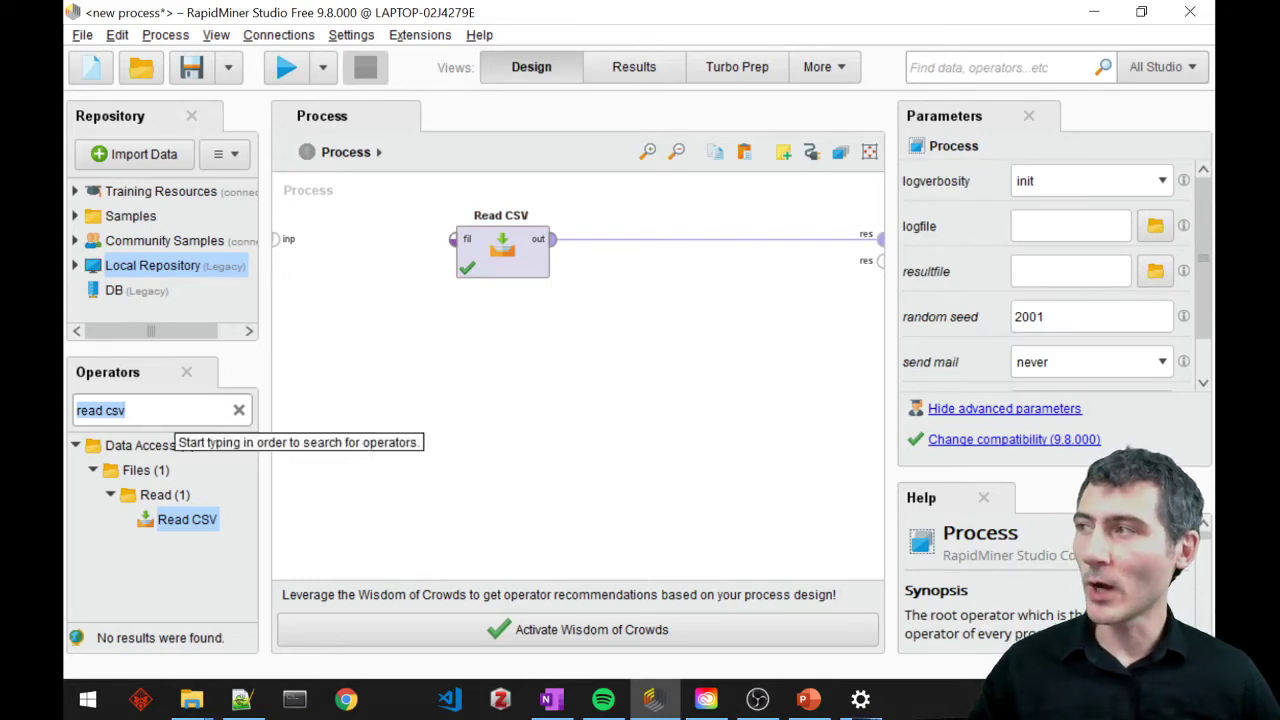
pyautogui.write('set role')
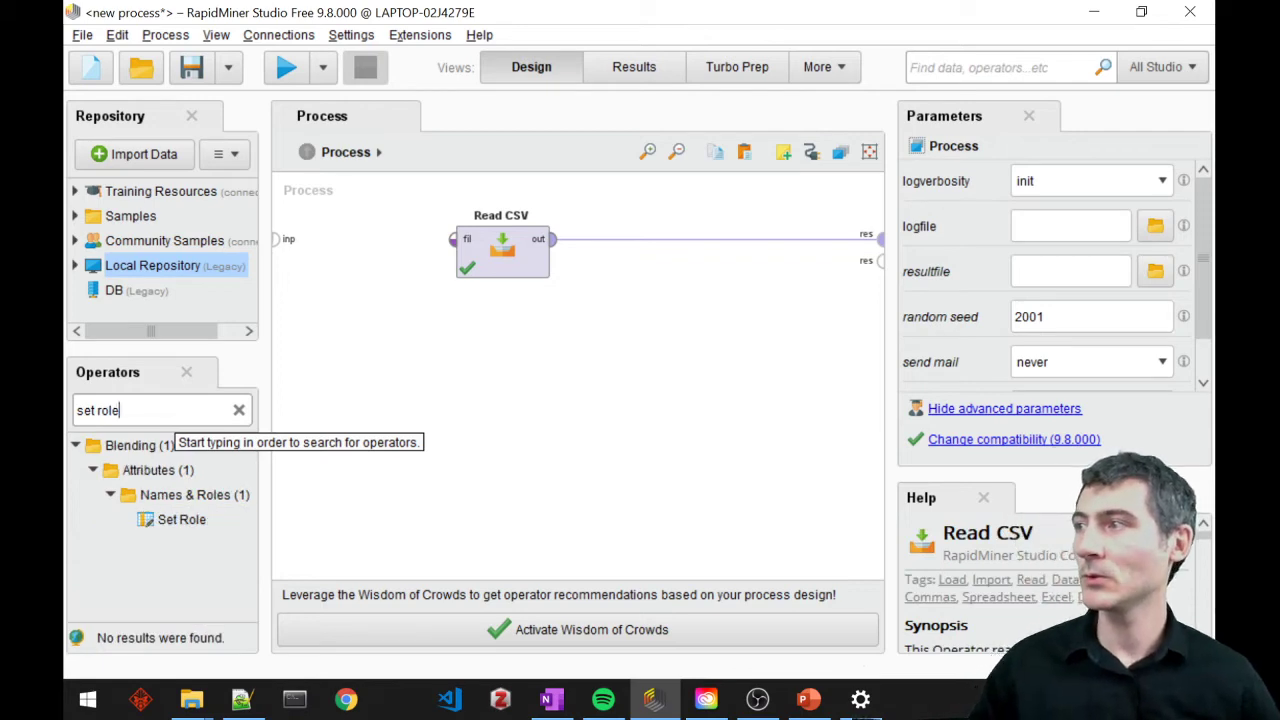
pyautogui.moveTo(172, 519); pyautogui.dragTo(618, 258)
# Configure Set Role to give the class attribute the target role label.
pyautogui.click(1180, 184)
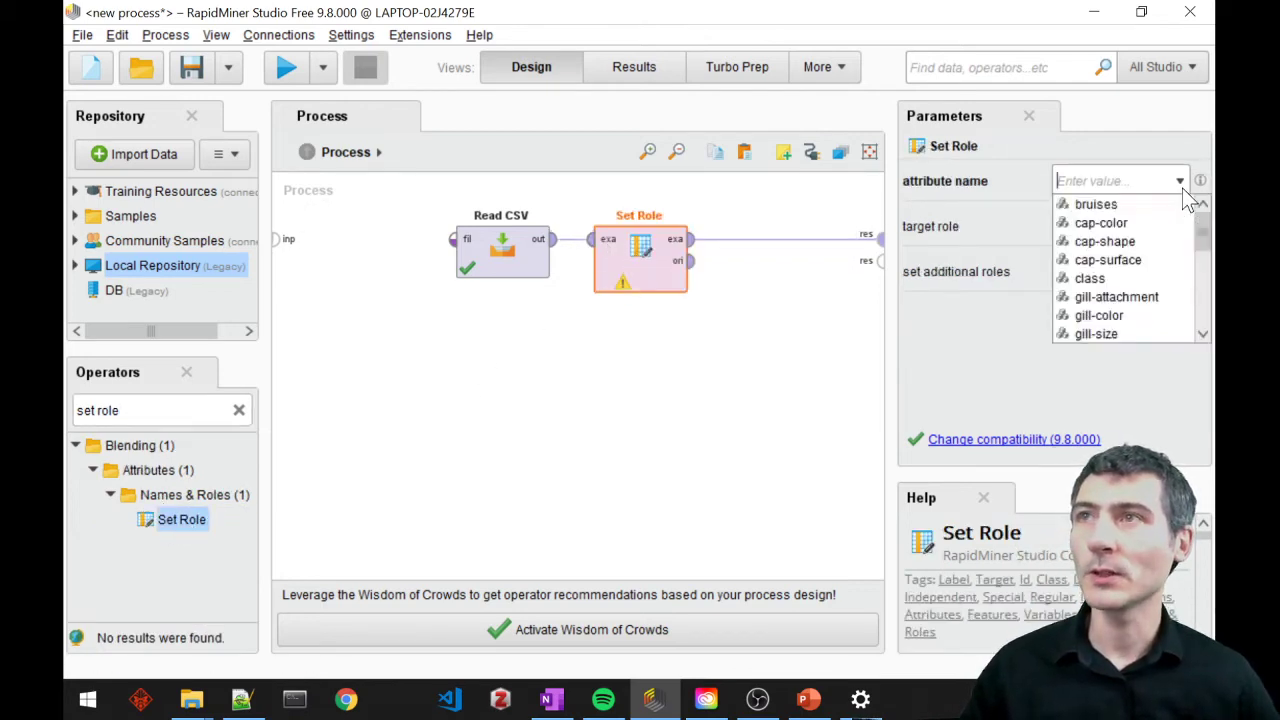
pyautogui.click(1115, 280)
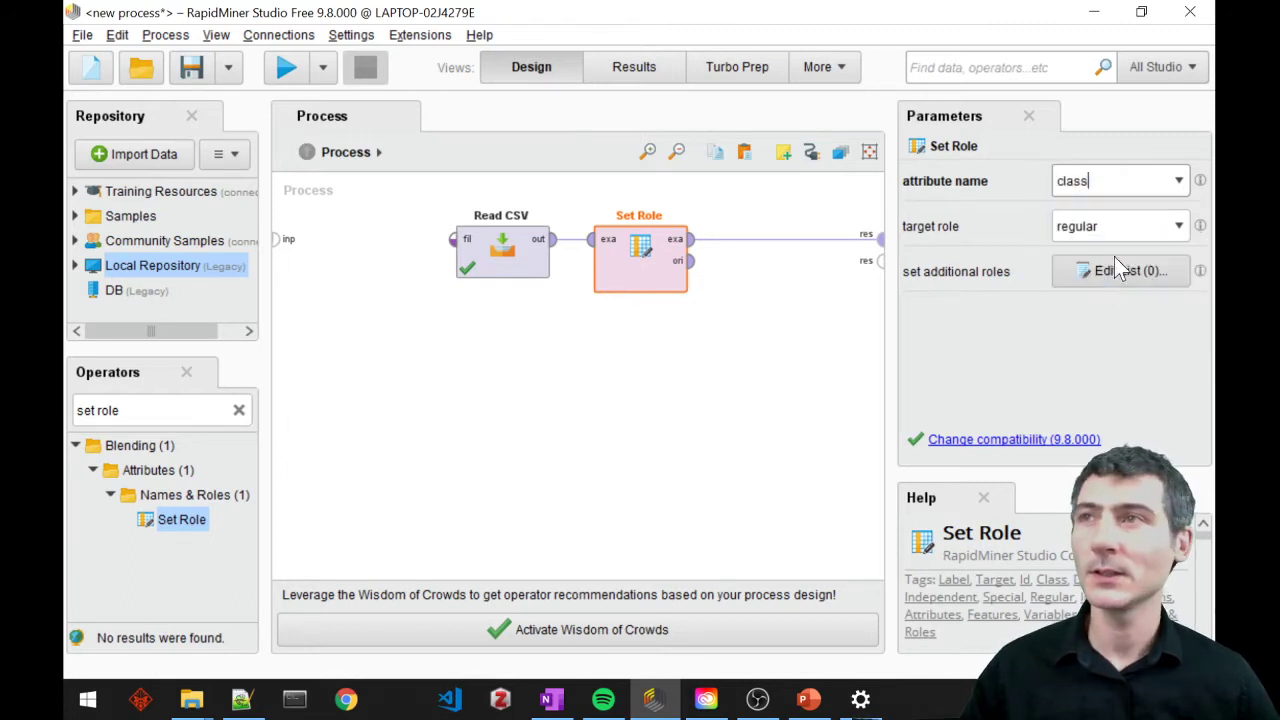
pyautogui.click(1179, 227)
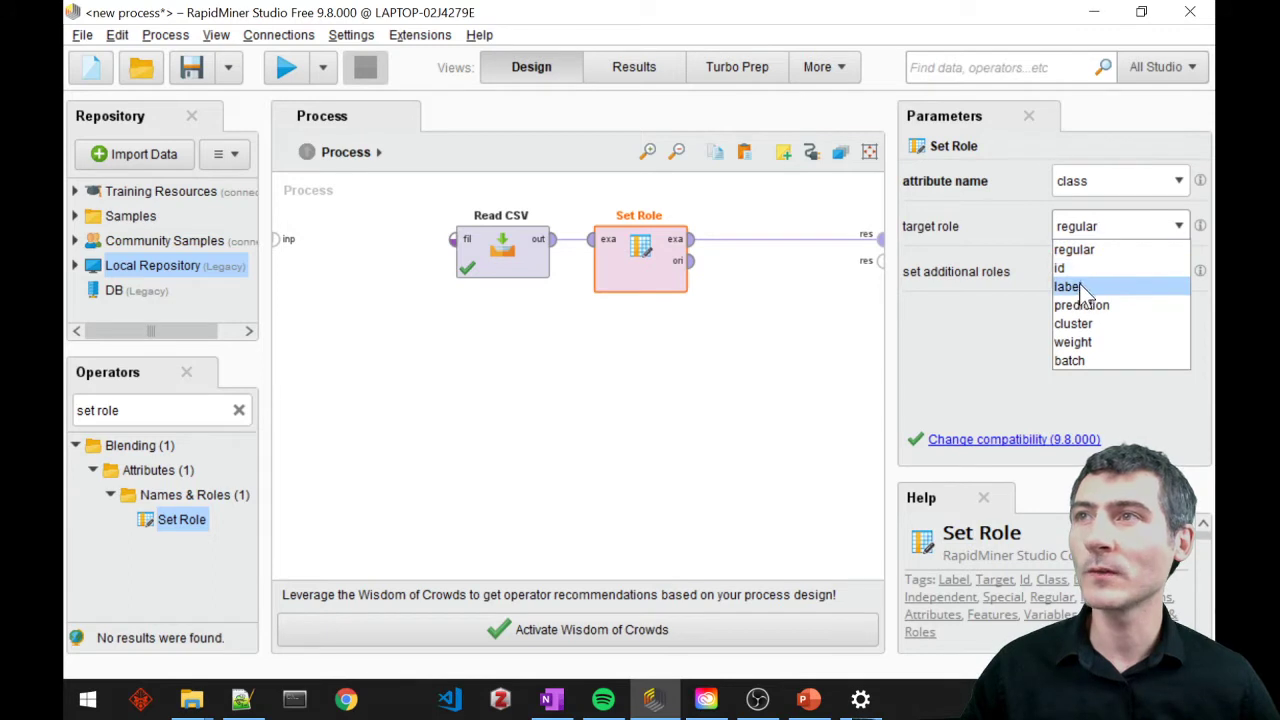
pyautogui.click(1079, 283)
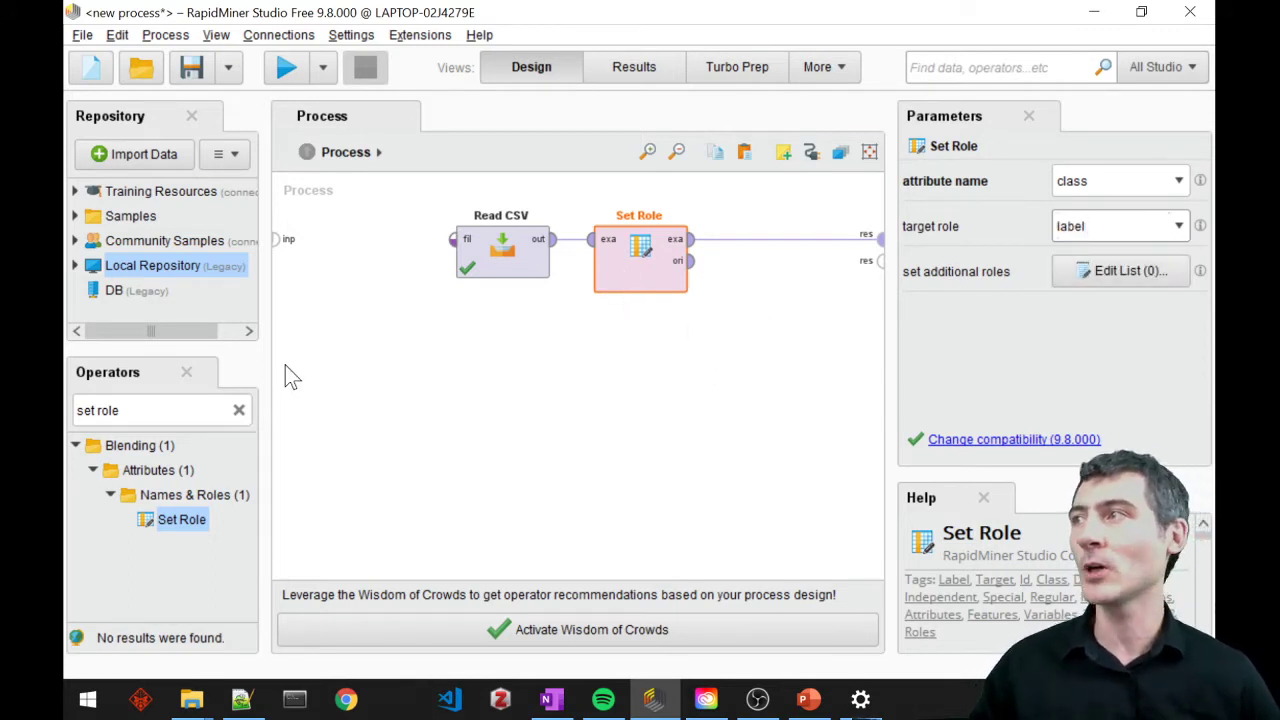
# Find the Decision Tree operator and insert it on the connection between Set Role and the result port.
pyautogui.click(152, 412)
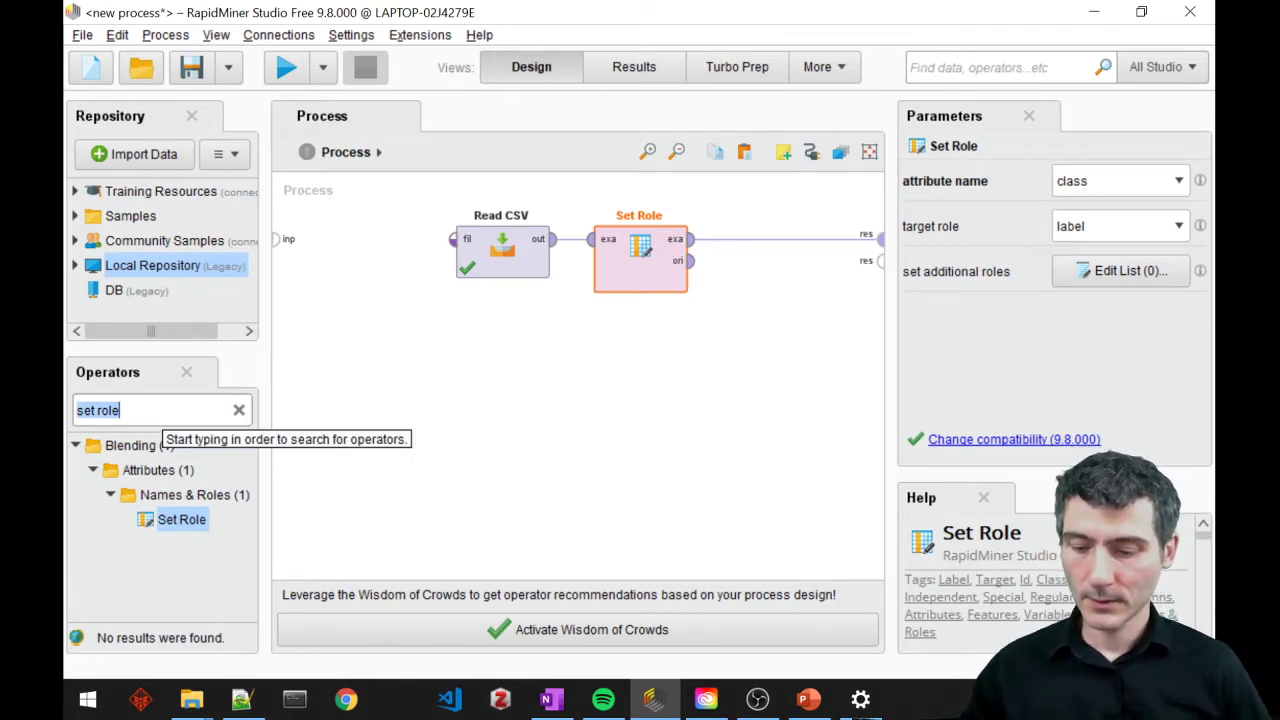
pyautogui.write('decision')
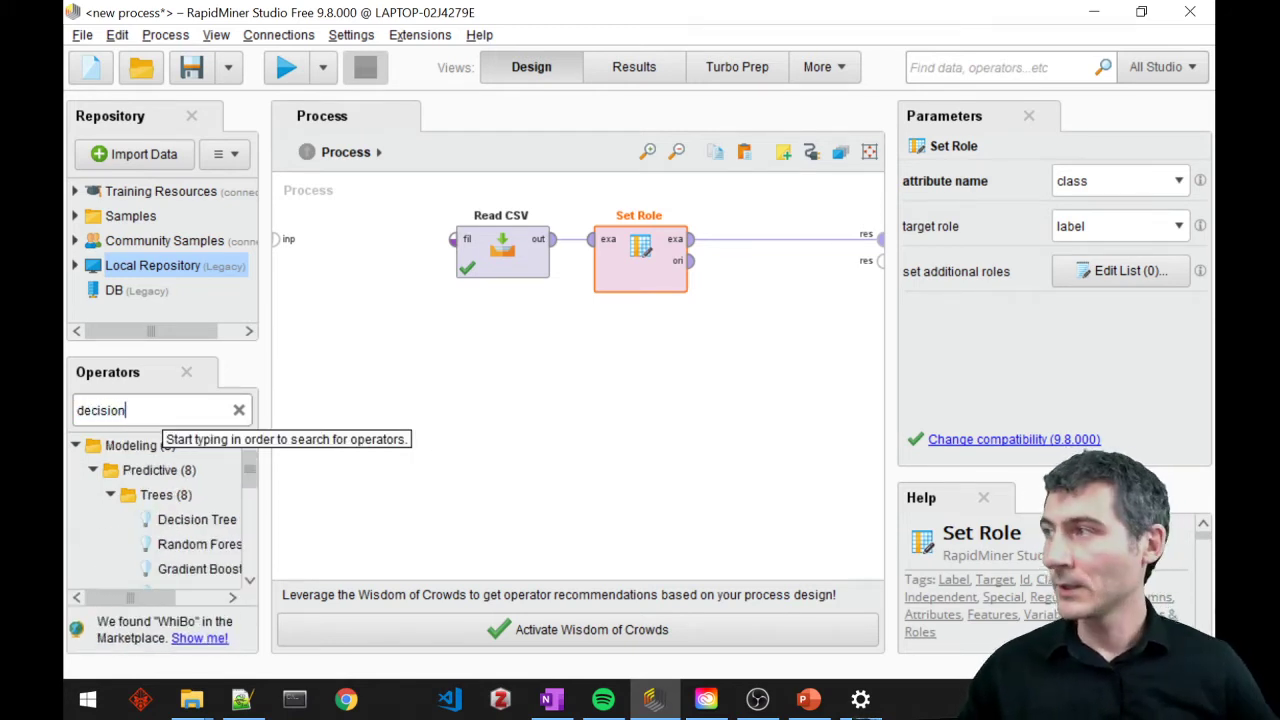
pyautogui.write(' tree')
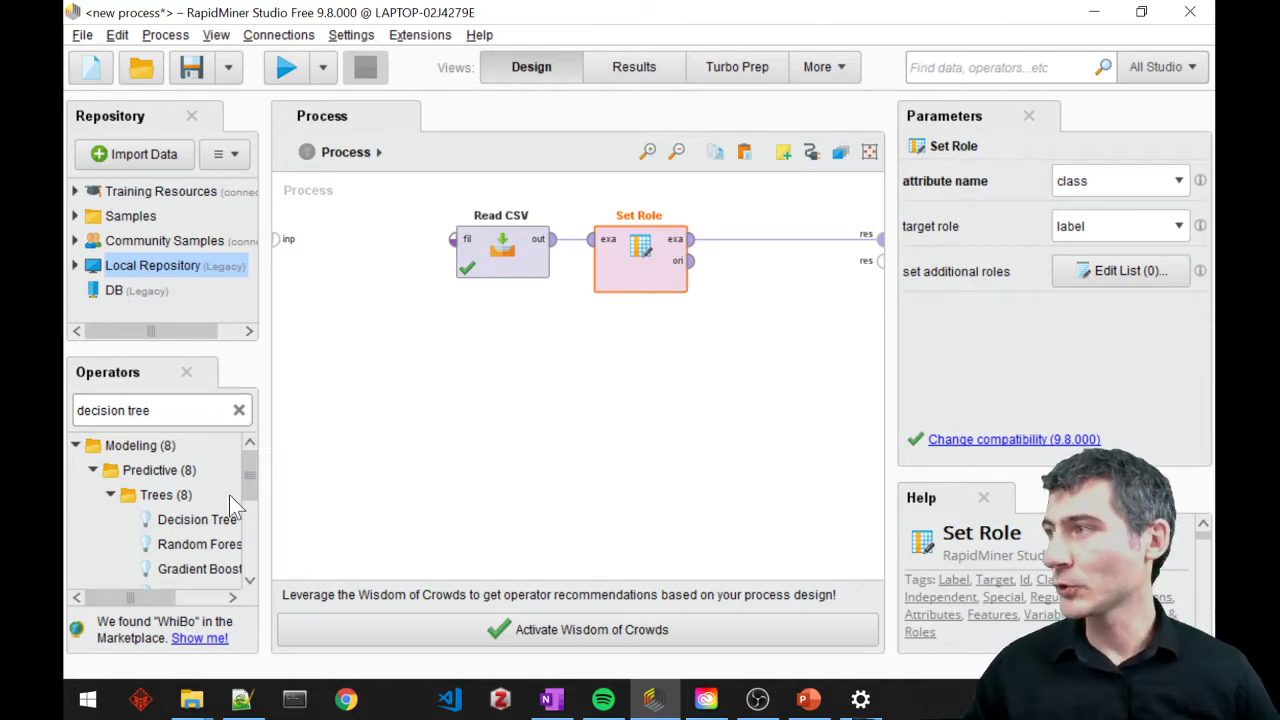
pyautogui.moveTo(197, 519); pyautogui.dragTo(445, 437)
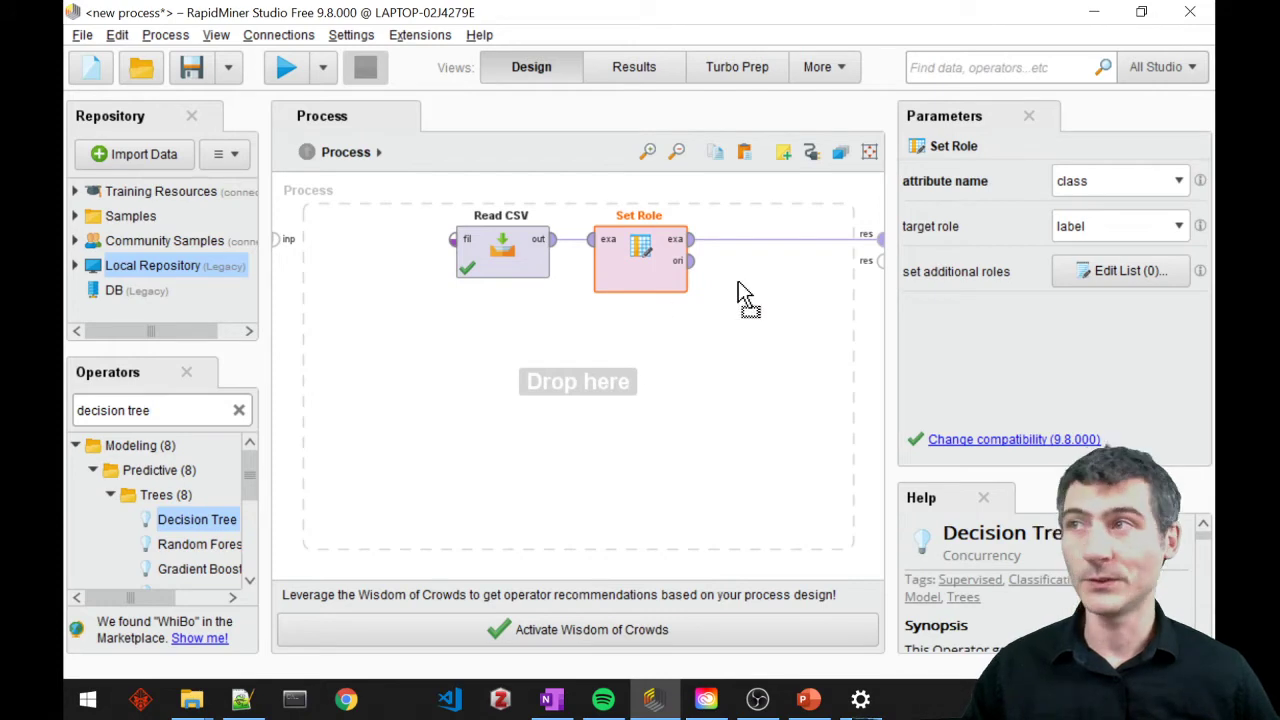
pyautogui.moveTo(738, 283); pyautogui.dragTo(772, 258)
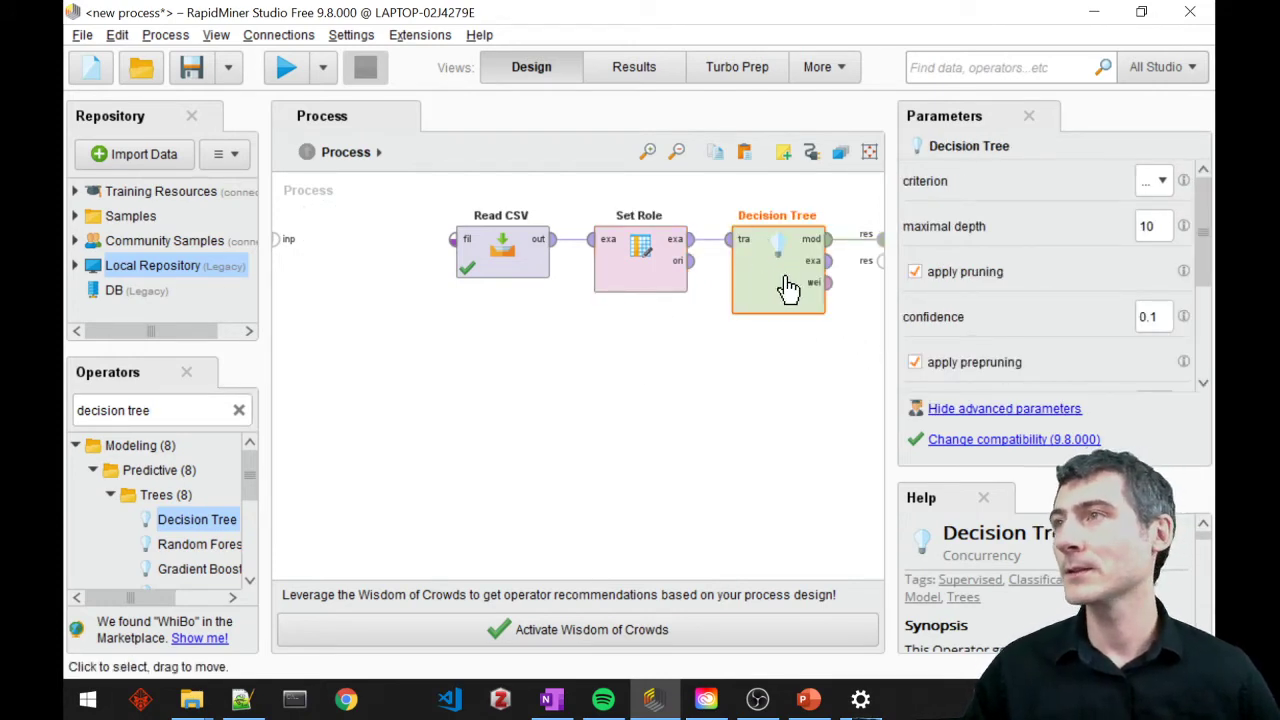
# Run the process and inspect the branches of the decision tree graph around the odor and spore-print-color nodes.
pyautogui.click(292, 74)
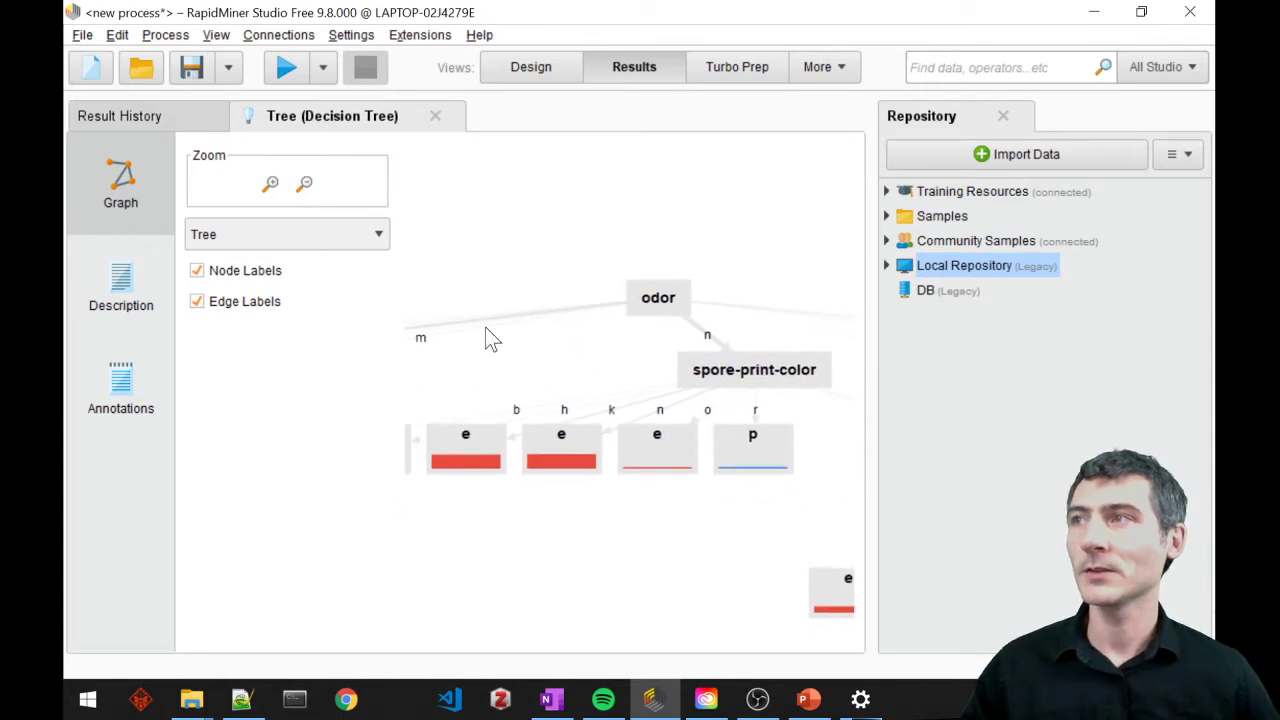
pyautogui.scroll(-5, 622, 358)
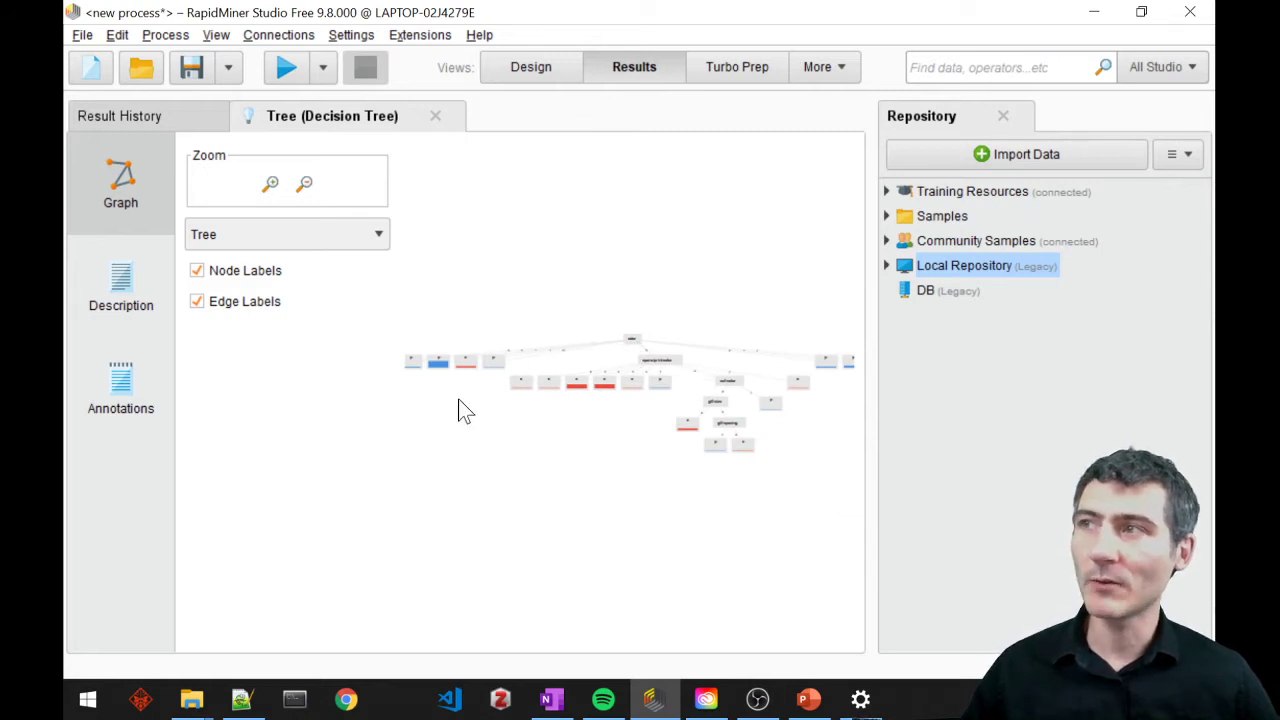
pyautogui.scroll(5, 707, 385)
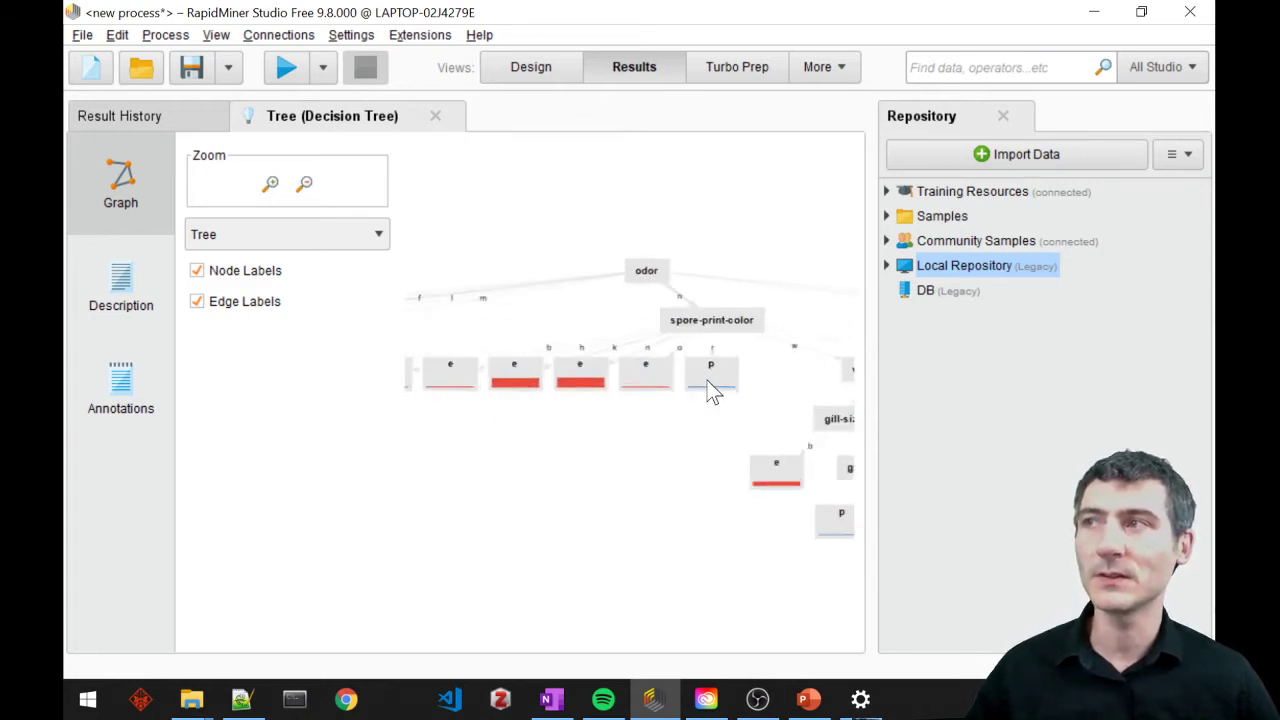
pyautogui.moveTo(494, 309); pyautogui.dragTo(585, 316)
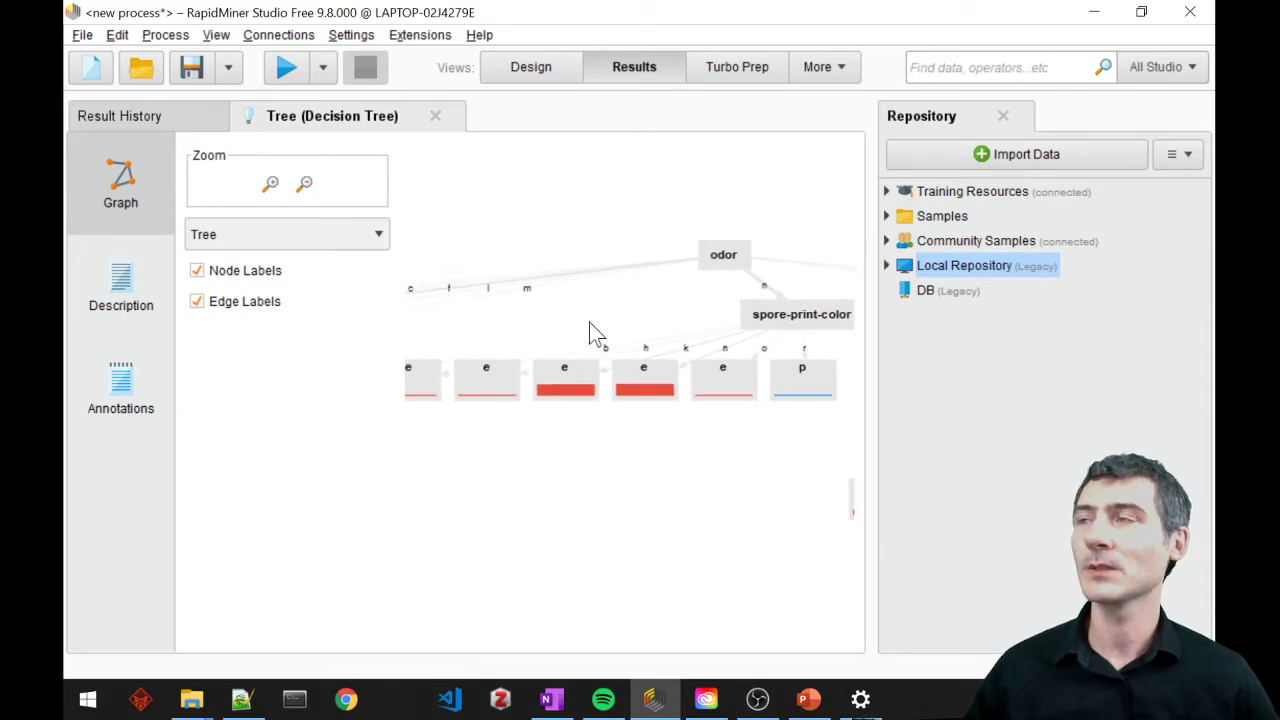
# Return to the process design, search operators for "weight by infor" and place Weight by Information Gain below the Decision Tree.
pyautogui.click(536, 80)
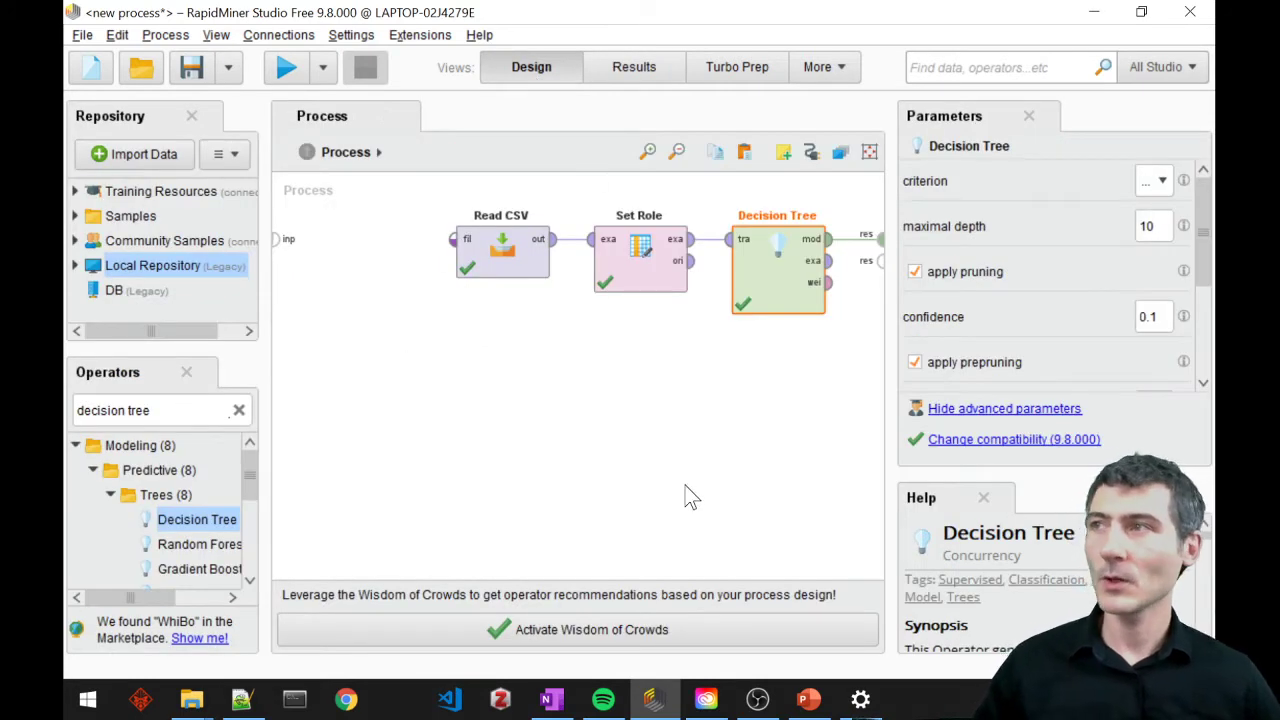
pyautogui.click(659, 451)
pyautogui.click(209, 412)
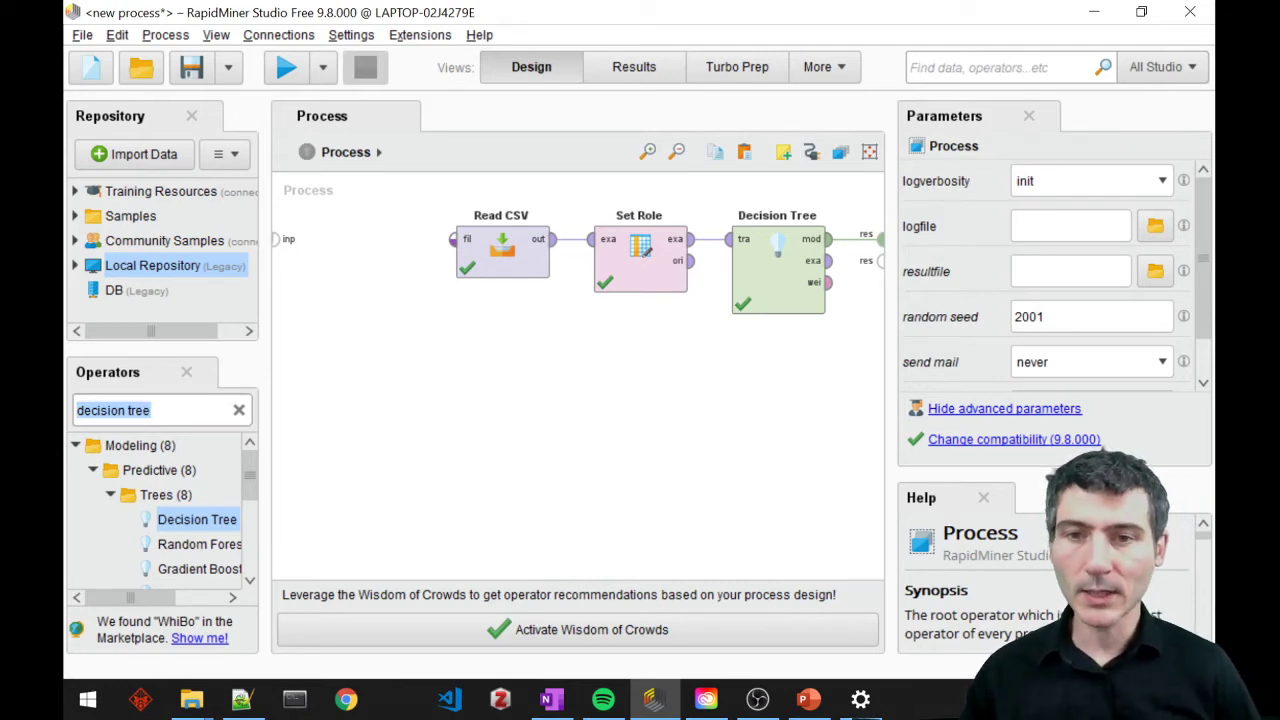
pyautogui.write('wei')
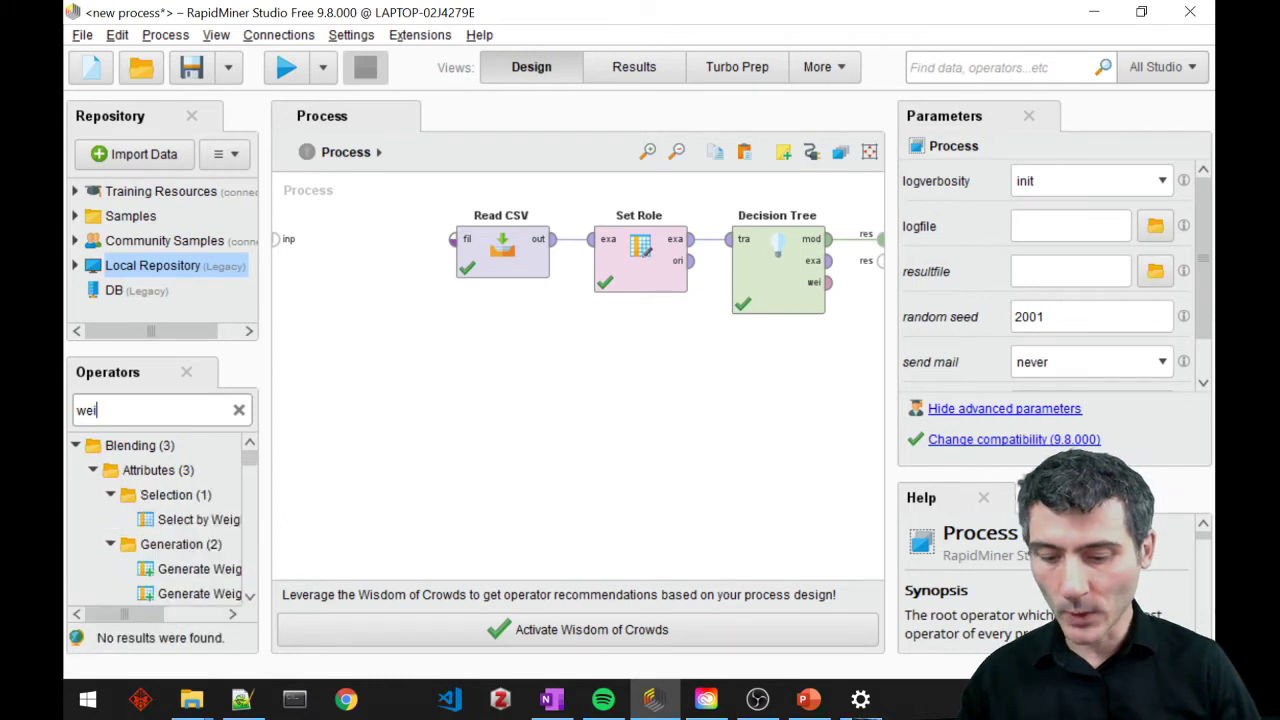
pyautogui.write('ght by')
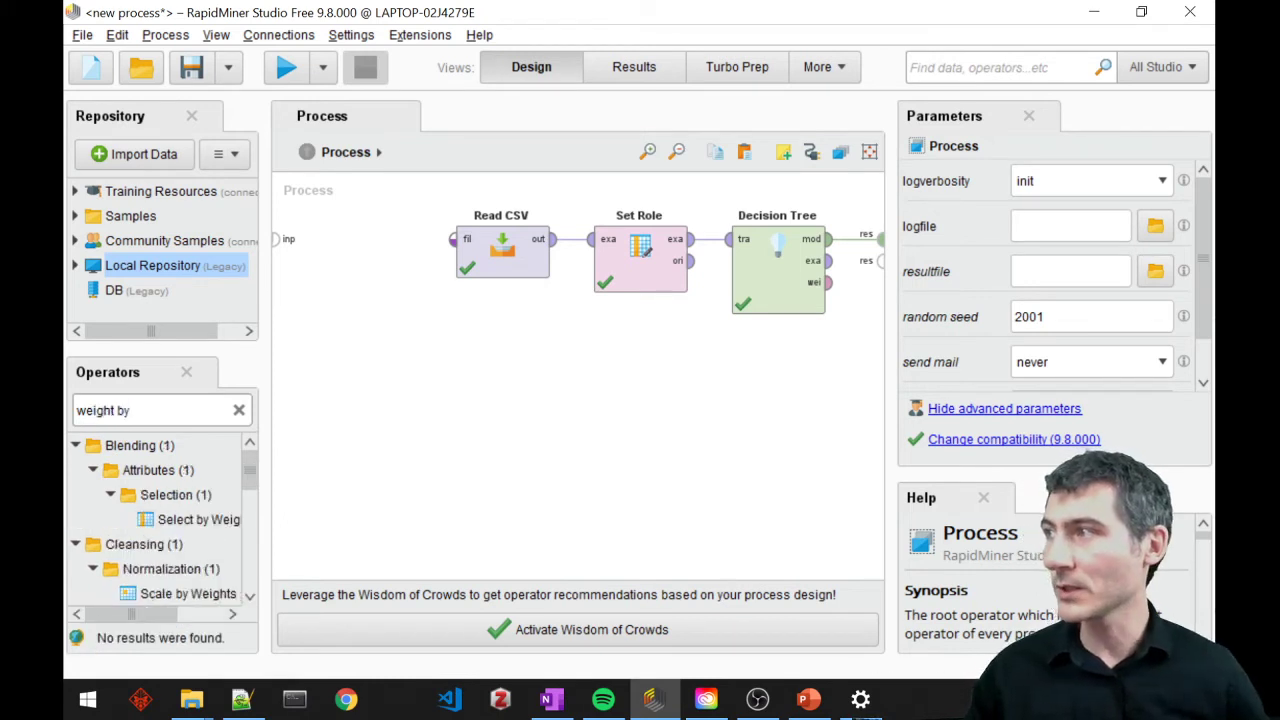
pyautogui.write(' infor')
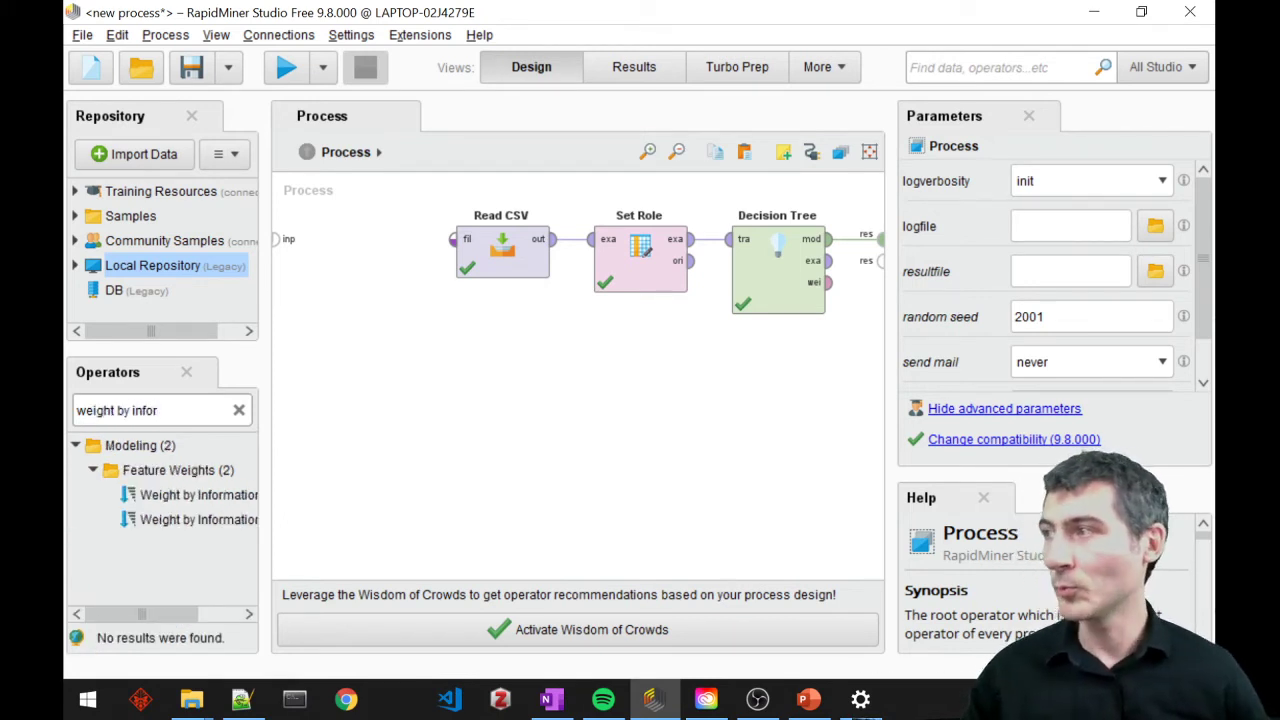
pyautogui.moveTo(175, 616)
pyautogui.mouseDown()
pyautogui.moveTo(210, 617)
pyautogui.moveTo(180, 616)
pyautogui.mouseUp()
pyautogui.moveTo(180, 495); pyautogui.dragTo(757, 423)
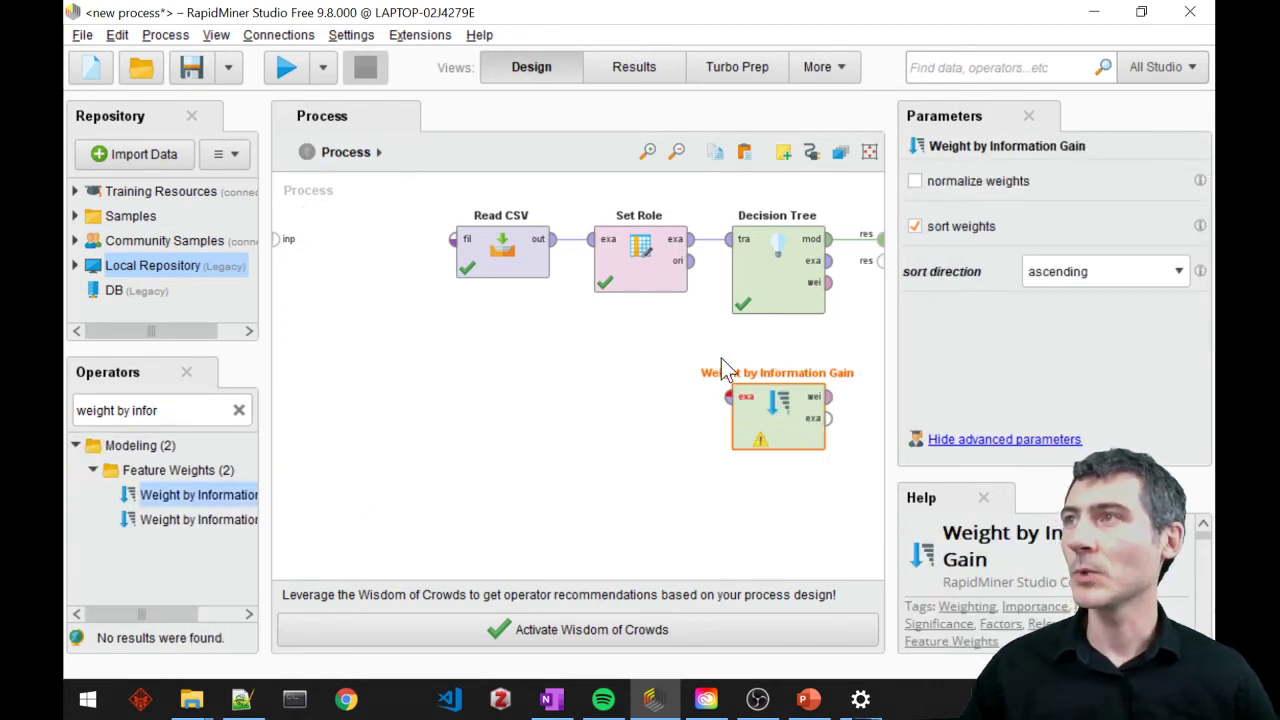
# Find the Multiply operator and place it in the process beside Weight by Information Gain.
pyautogui.tripleClick(143, 410)
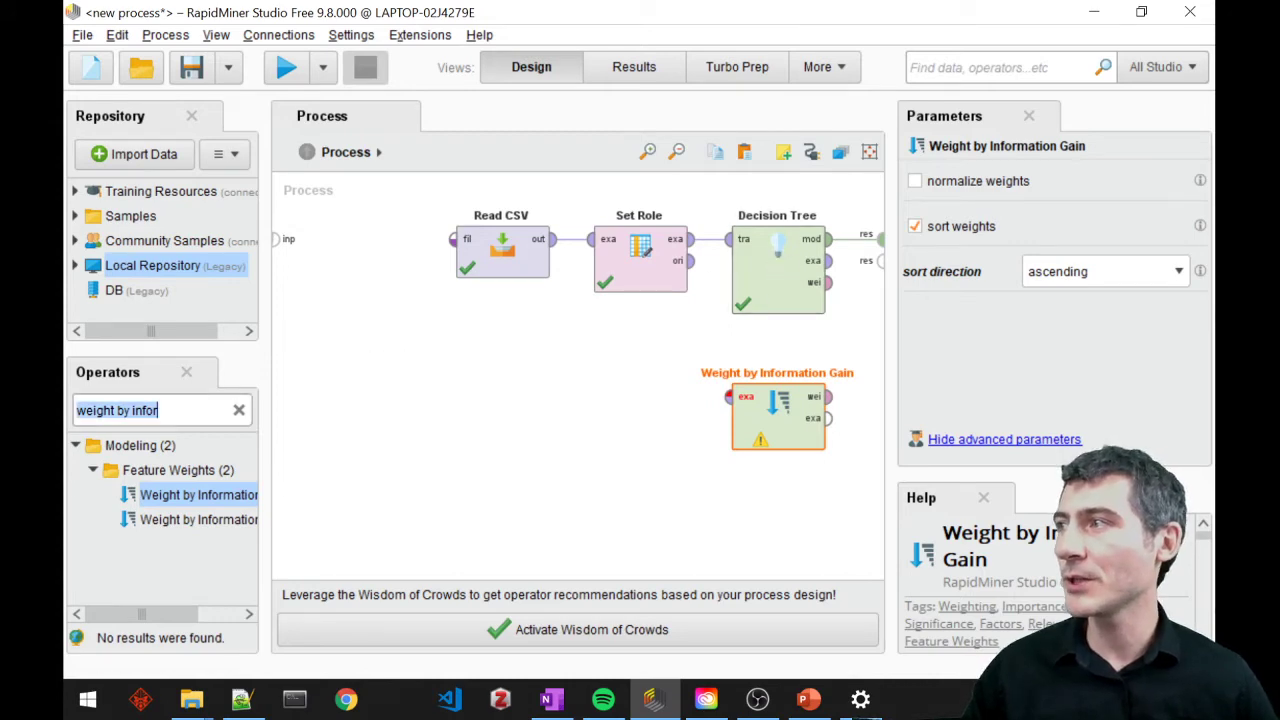
pyautogui.write('mult')
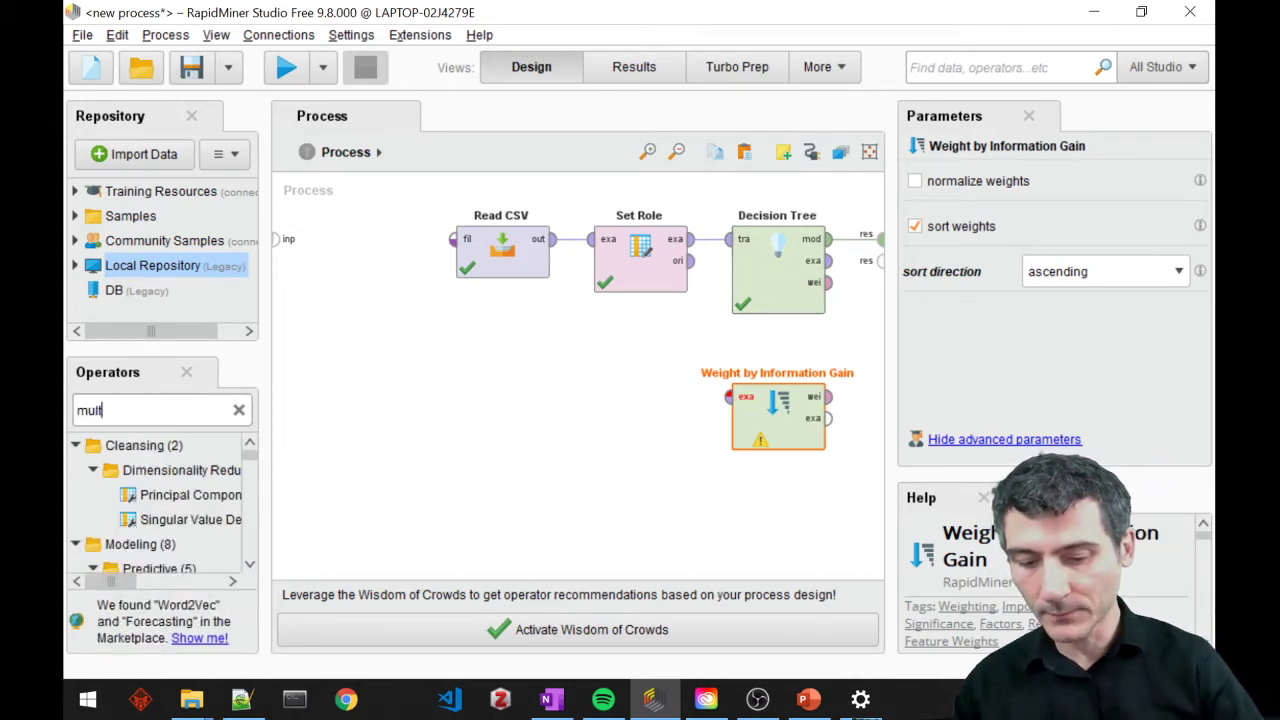
pyautogui.write('iply')
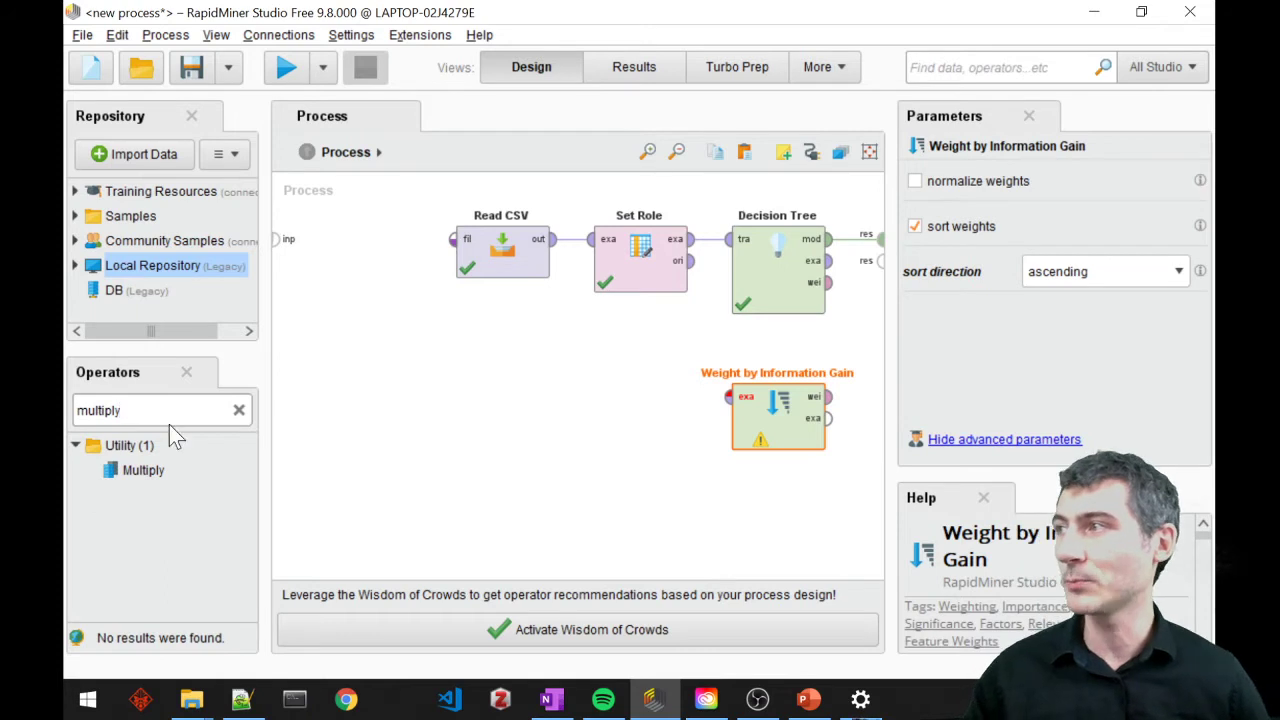
pyautogui.moveTo(143, 470); pyautogui.dragTo(645, 410)
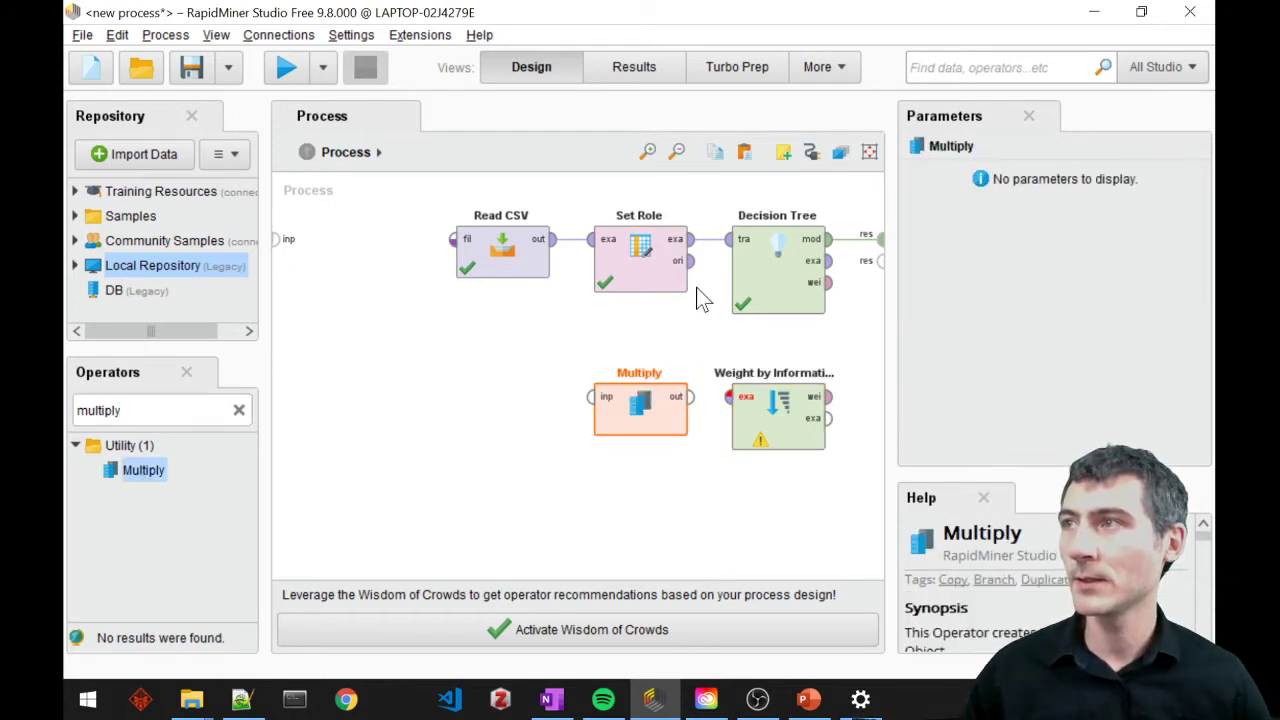
# Route Set Role's example output through Multiply to the inputs of both Decision Tree and Weight by Information Gain.
pyautogui.click(688, 260)
pyautogui.click(590, 397)
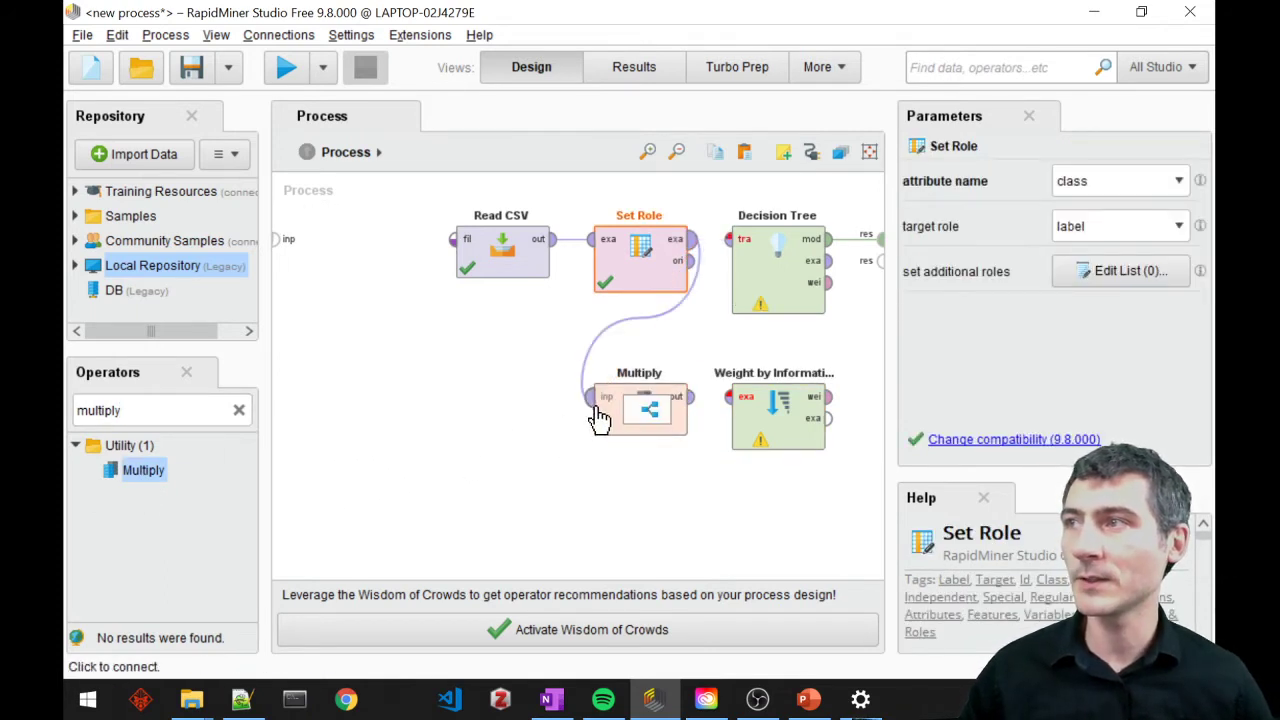
pyautogui.moveTo(418, 193); pyautogui.dragTo(575, 285)
pyautogui.click(690, 397)
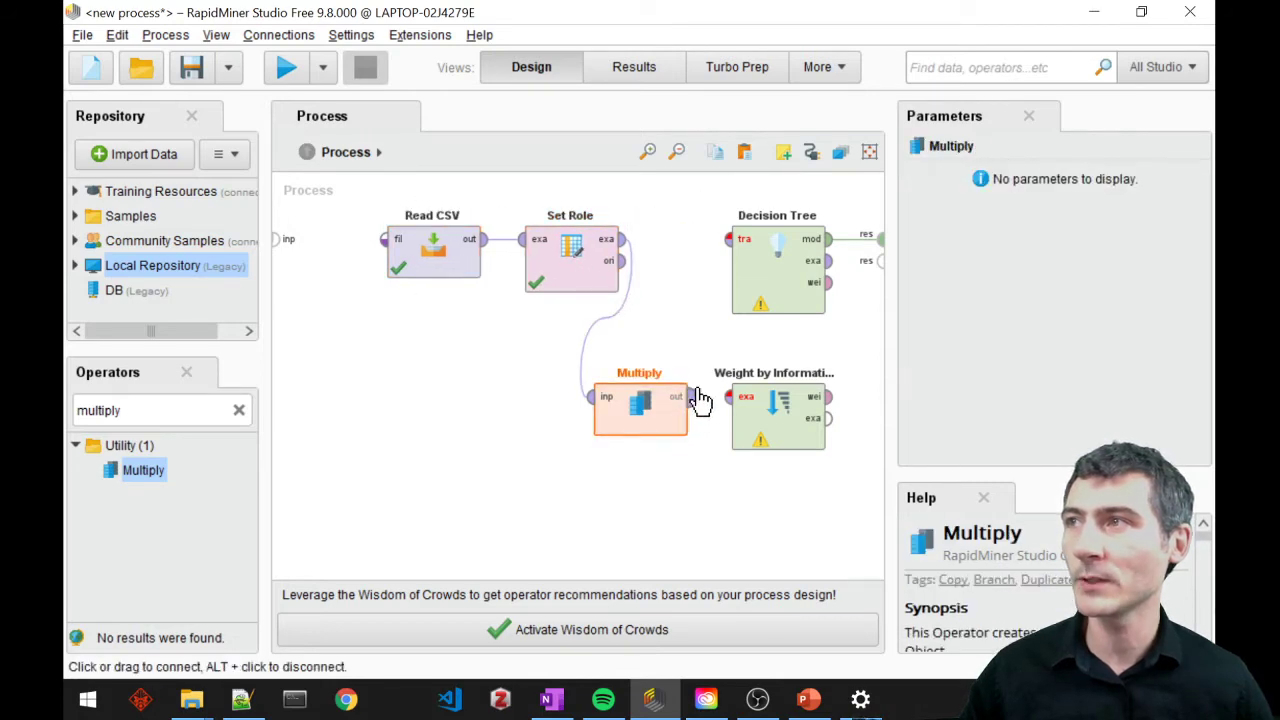
pyautogui.click(728, 240)
pyautogui.click(698, 420)
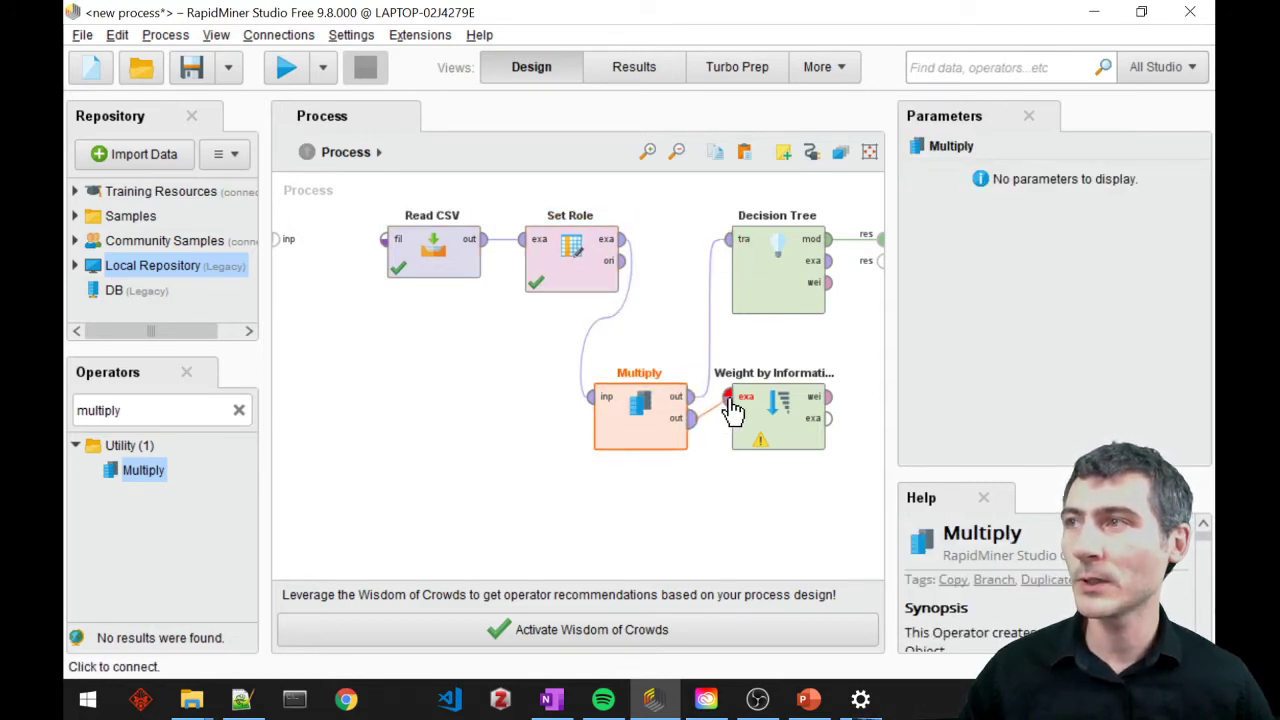
pyautogui.click(729, 397)
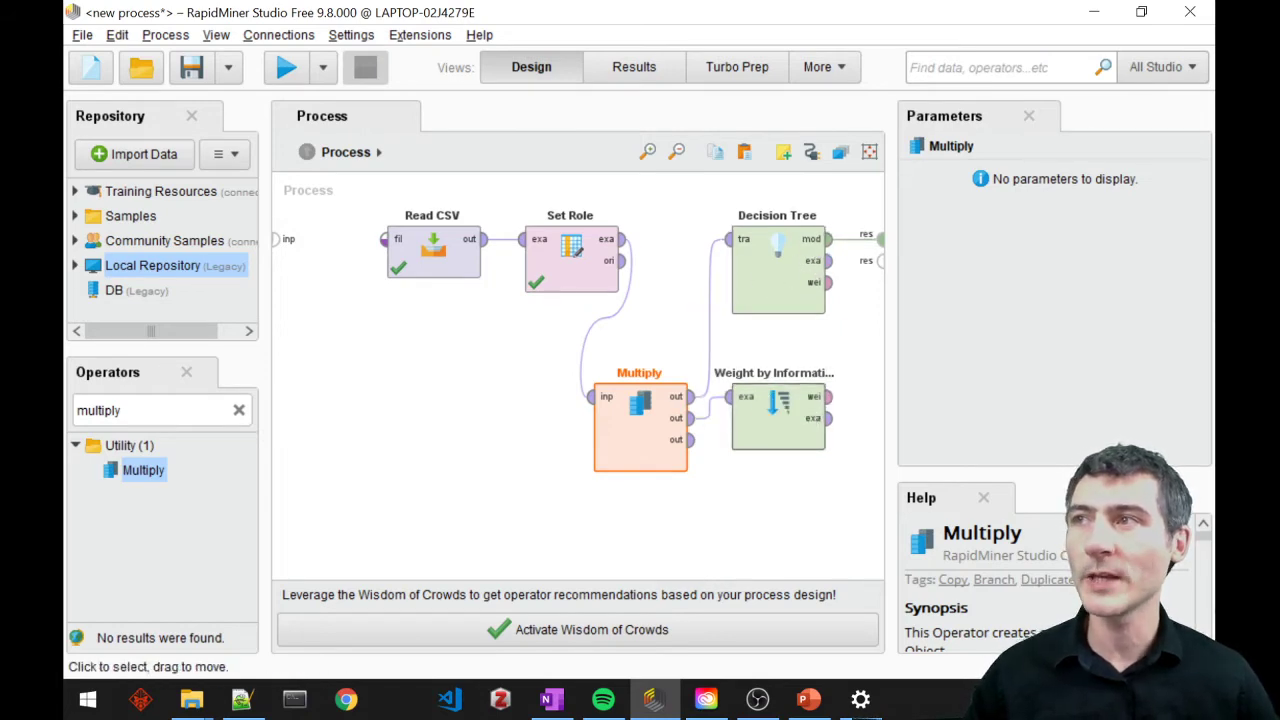
# Connect the weights output of Weight by Information Gain to the second result port and set its sort direction to descending.
pyautogui.click(790, 412)
pyautogui.click(829, 400)
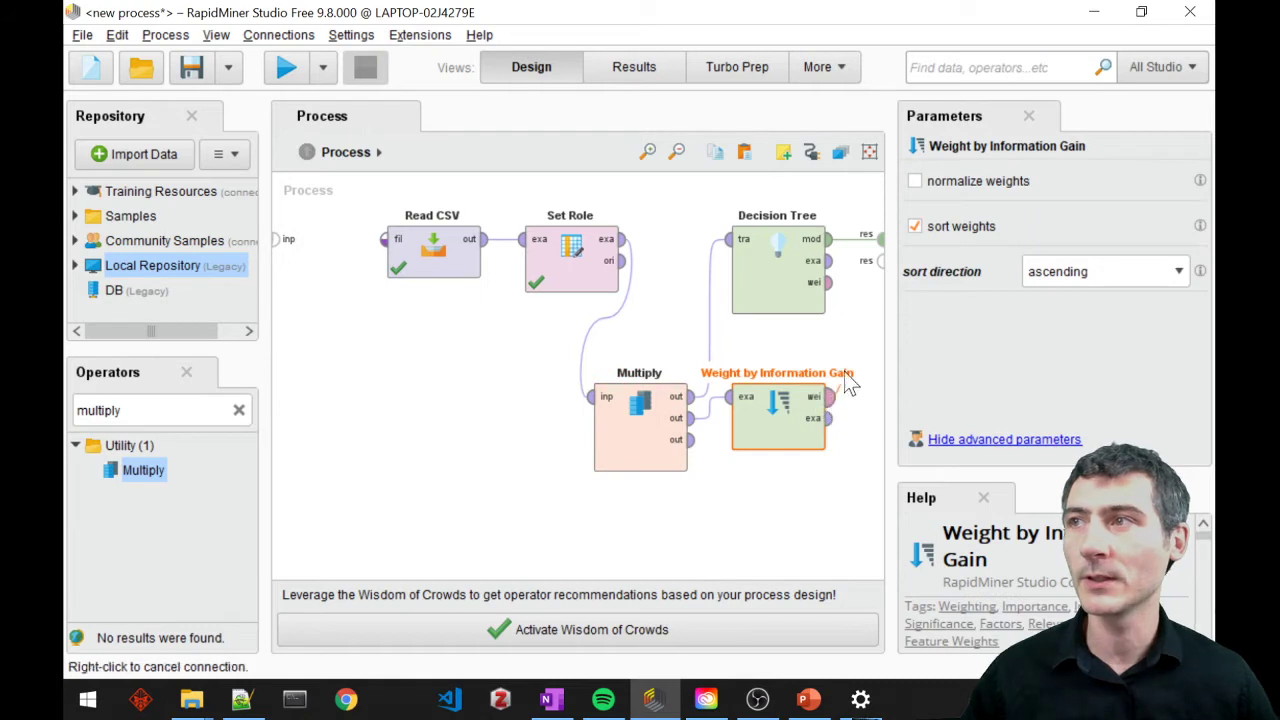
pyautogui.click(878, 257)
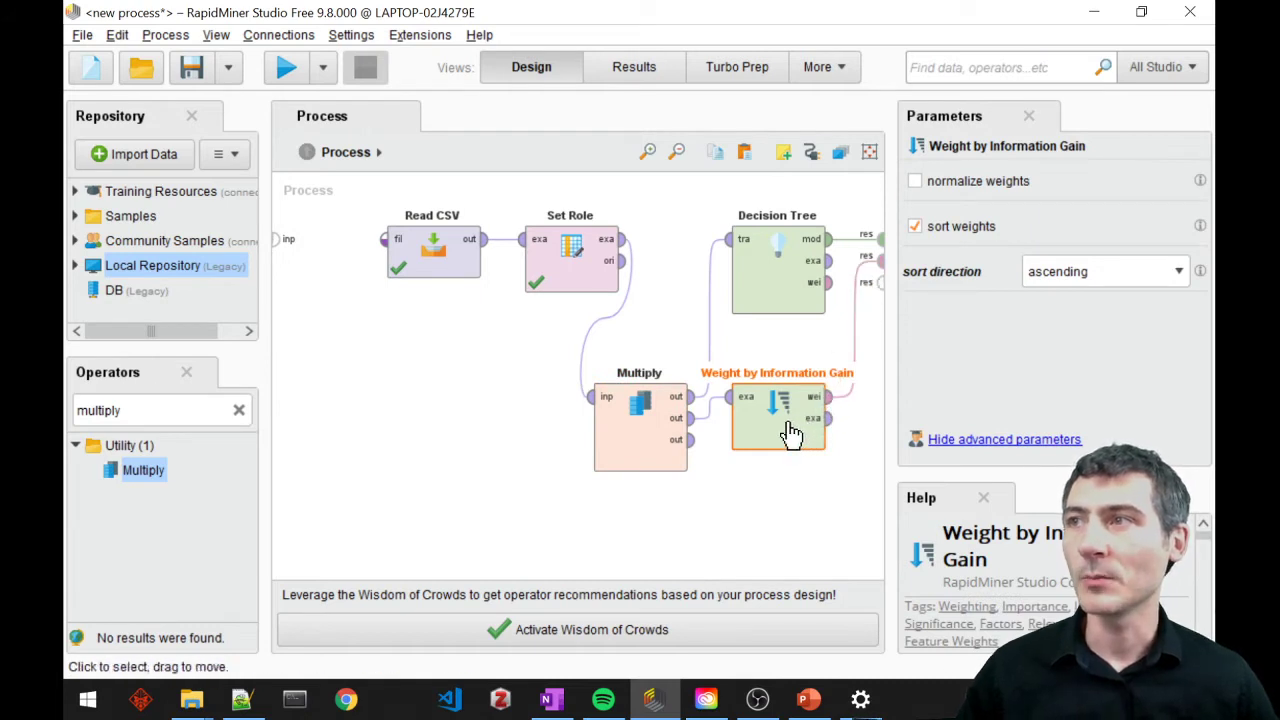
pyautogui.click(1169, 271)
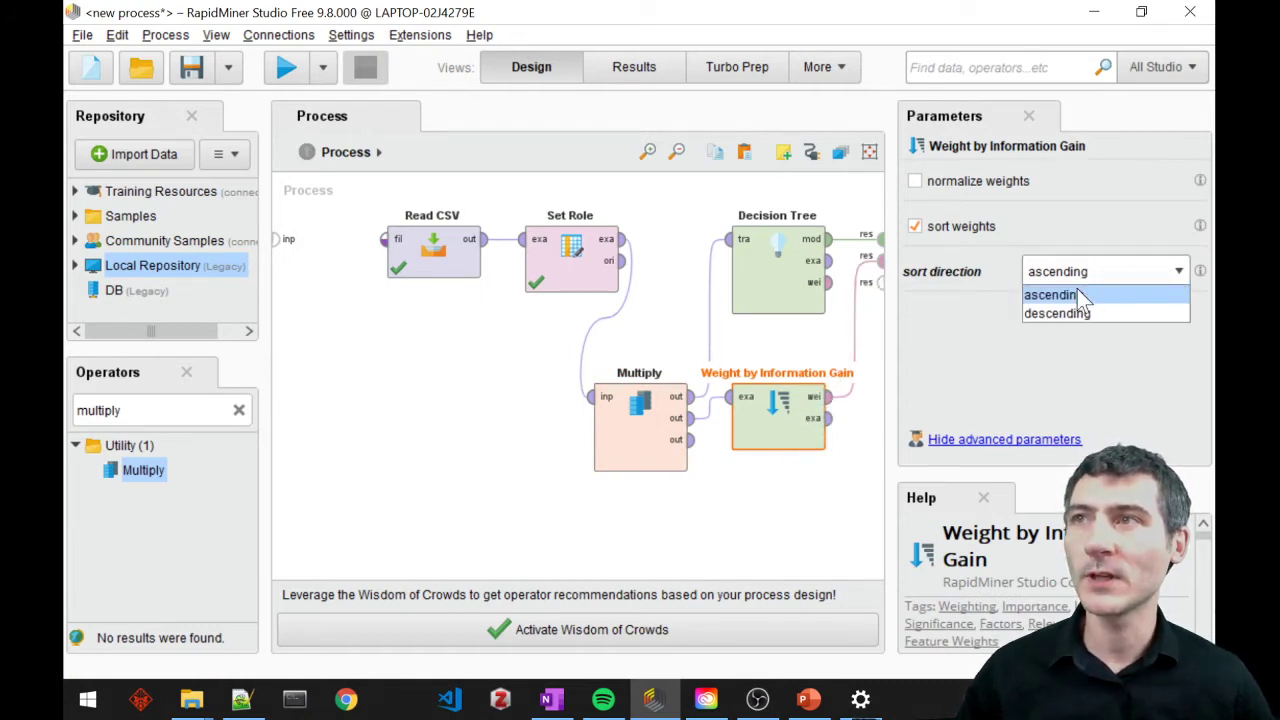
pyautogui.click(1056, 313)
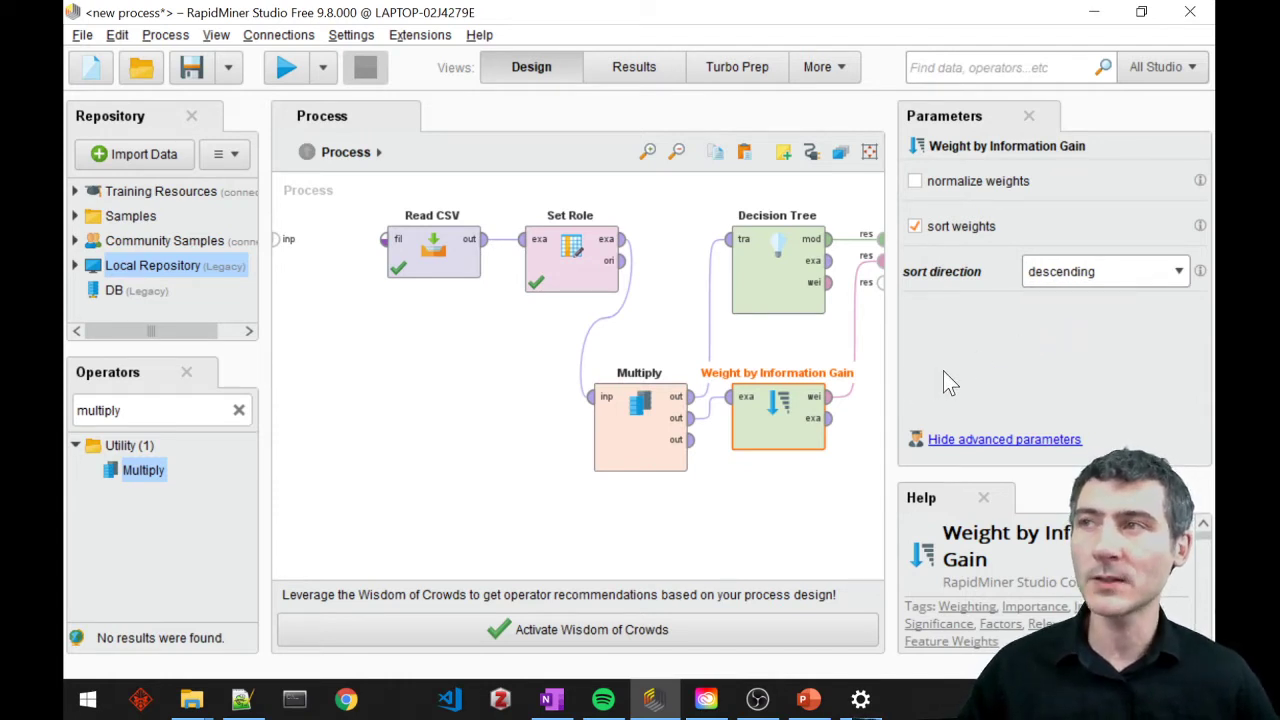
# Run the process and compare the attribute weights table, with its attribute column widened, against the decision tree graph.
pyautogui.click(286, 67)
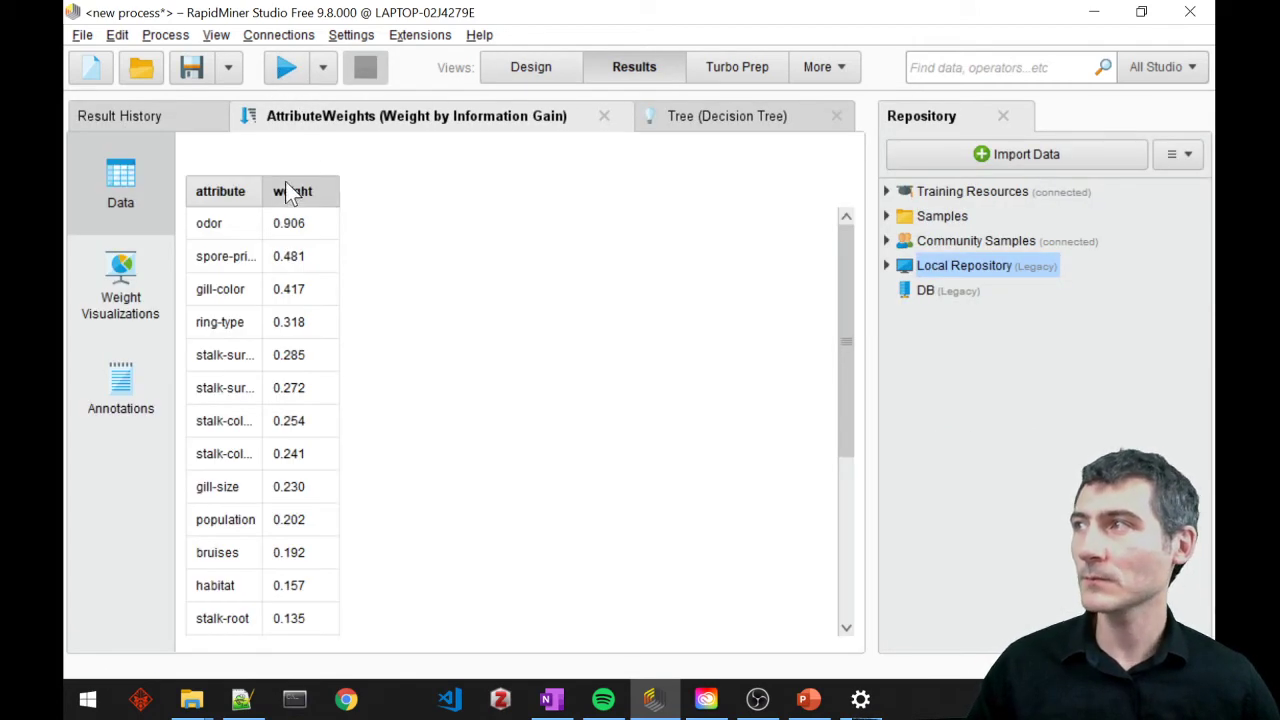
pyautogui.moveTo(262, 191); pyautogui.dragTo(324, 191)
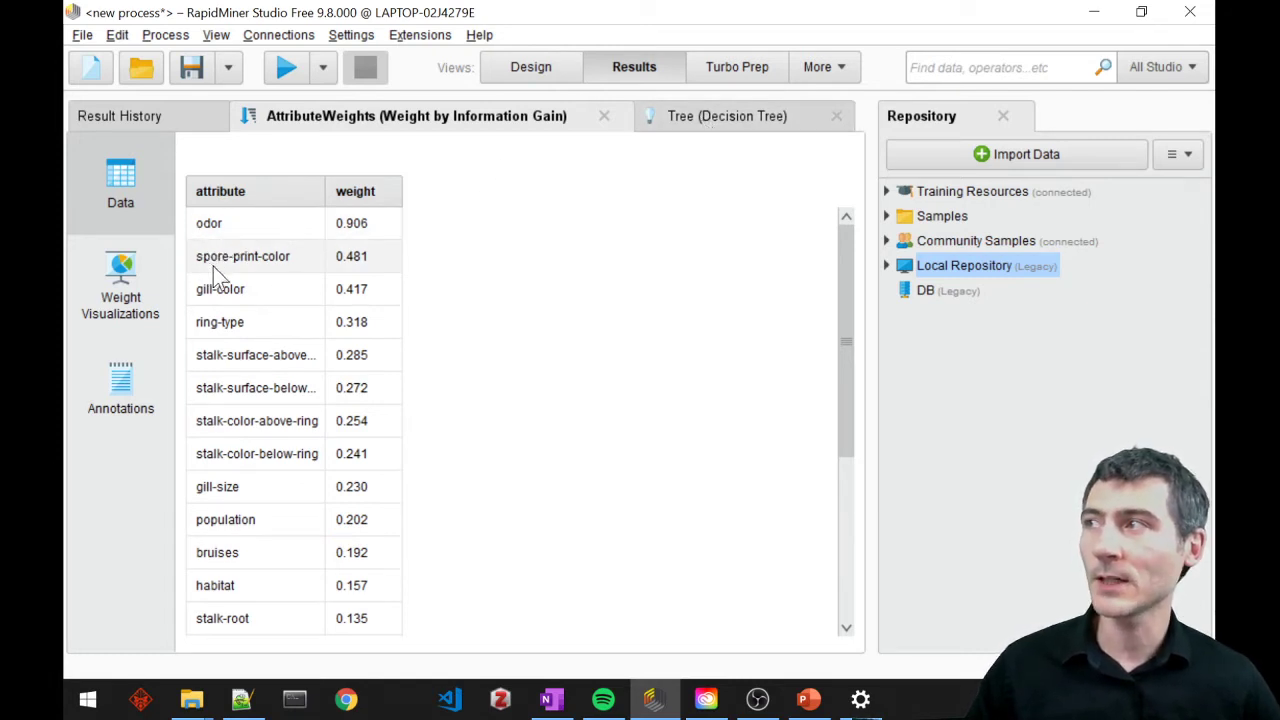
pyautogui.click(760, 118)
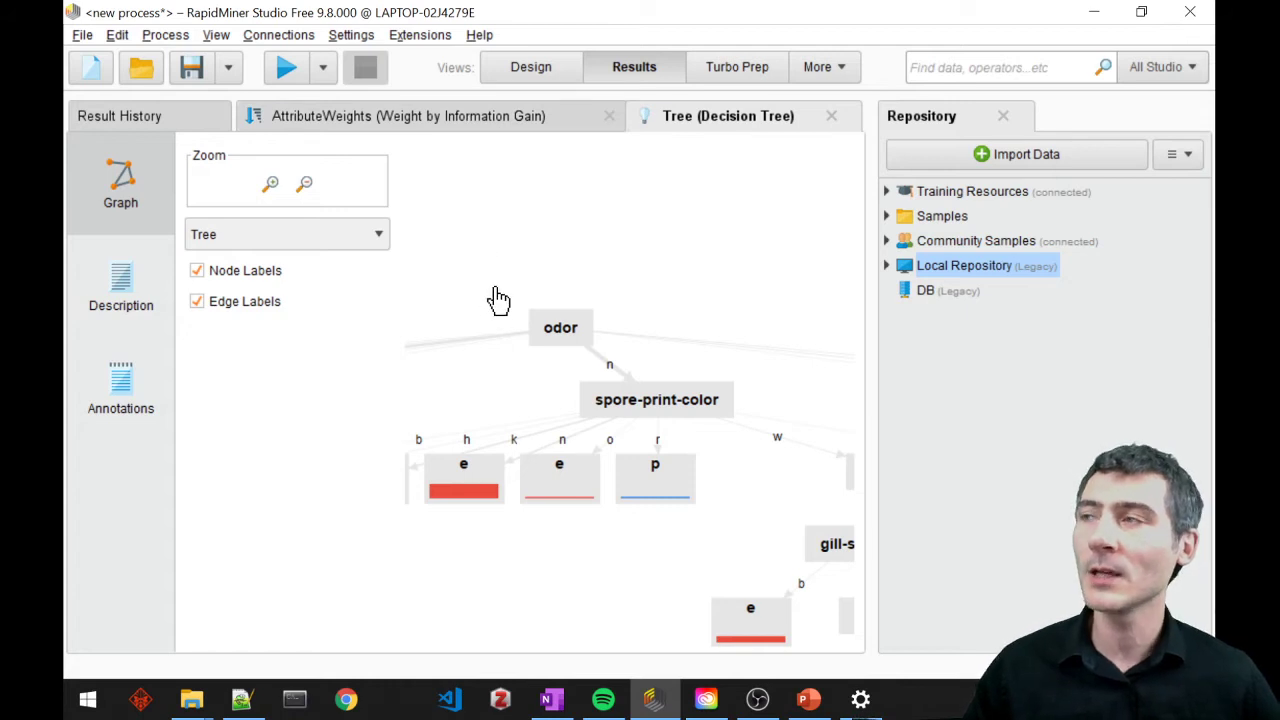
pyautogui.click(458, 116)
# Return to the process design, find the Apply Model operator and place it between Decision Tree and the result port.
pyautogui.click(519, 70)
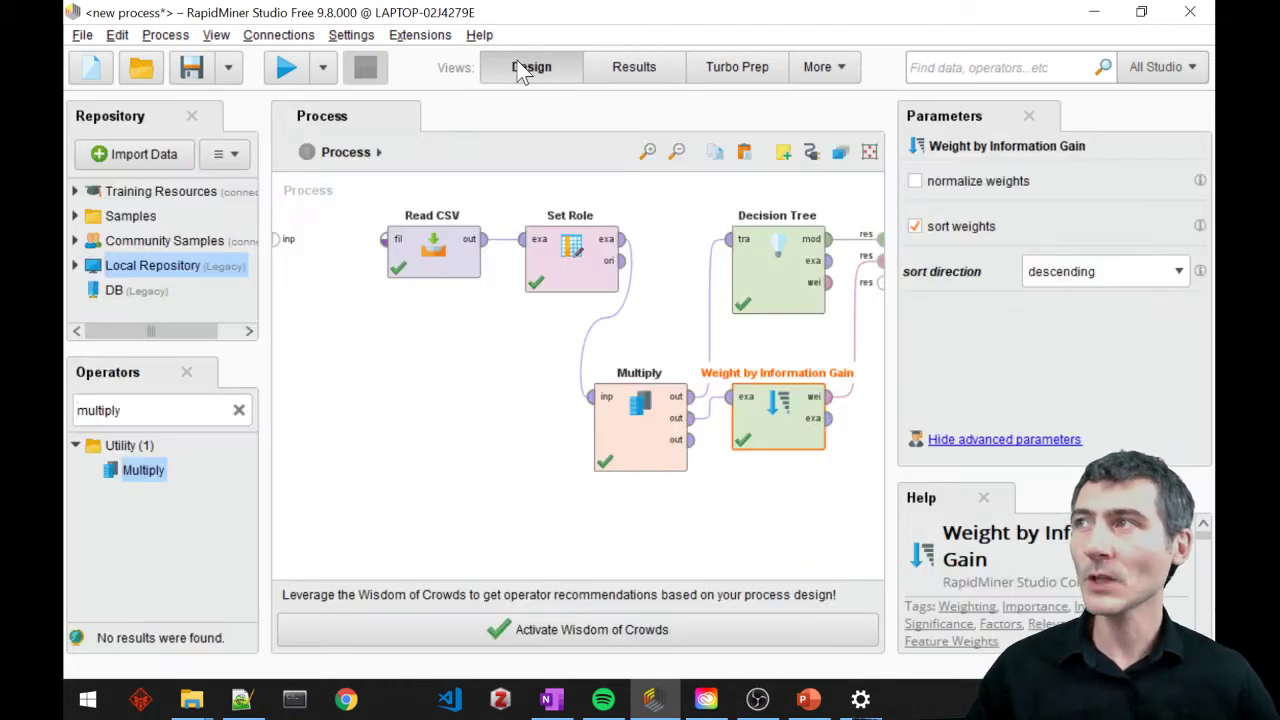
pyautogui.click(528, 354)
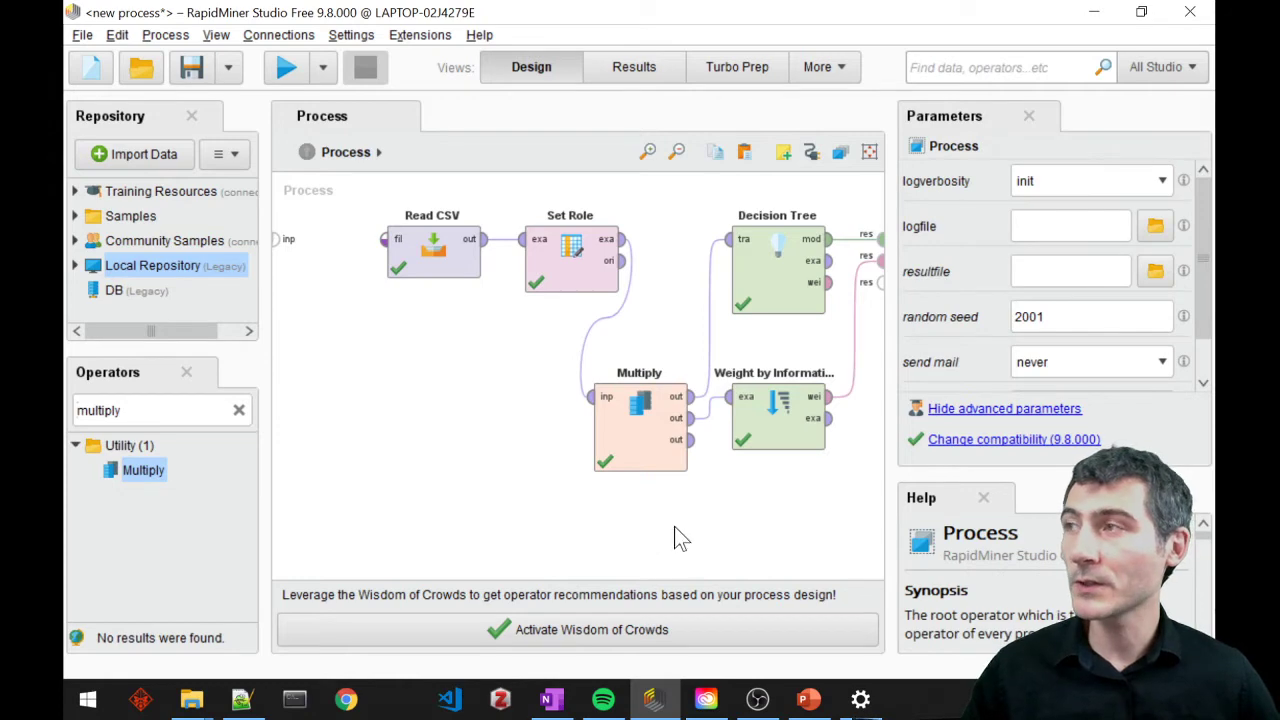
pyautogui.doubleClick(100, 410)
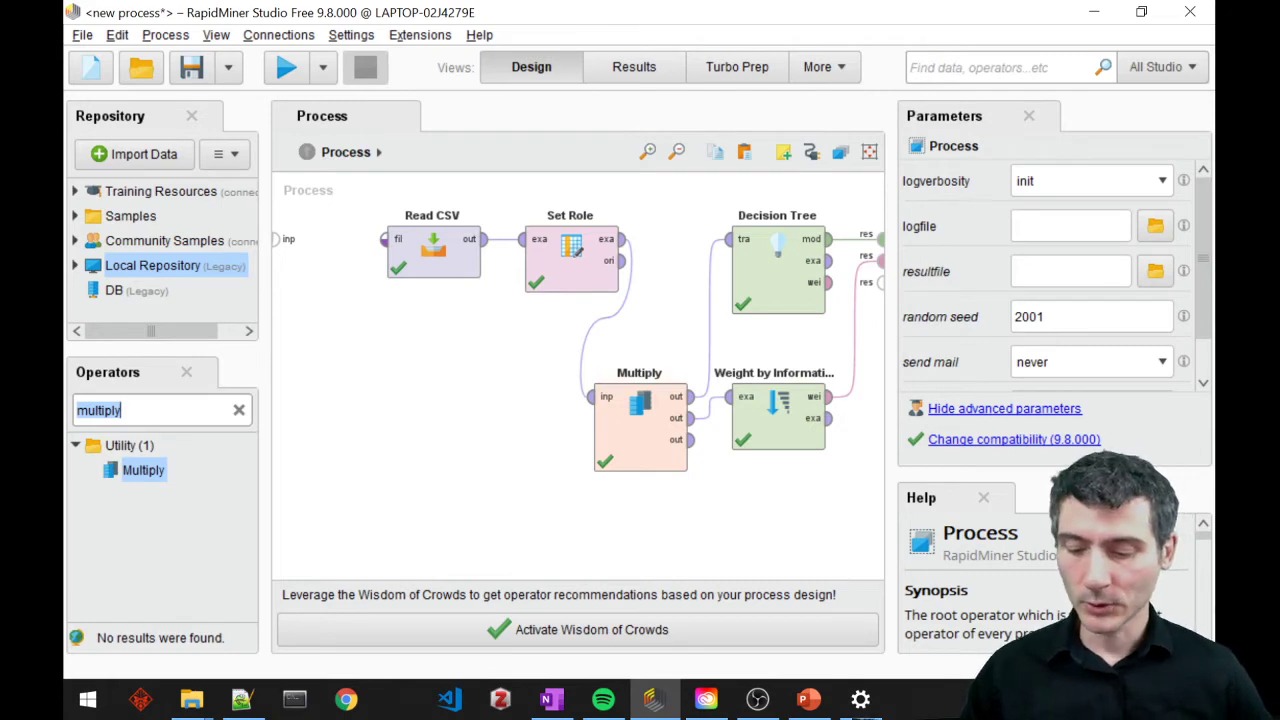
pyautogui.write('appl')
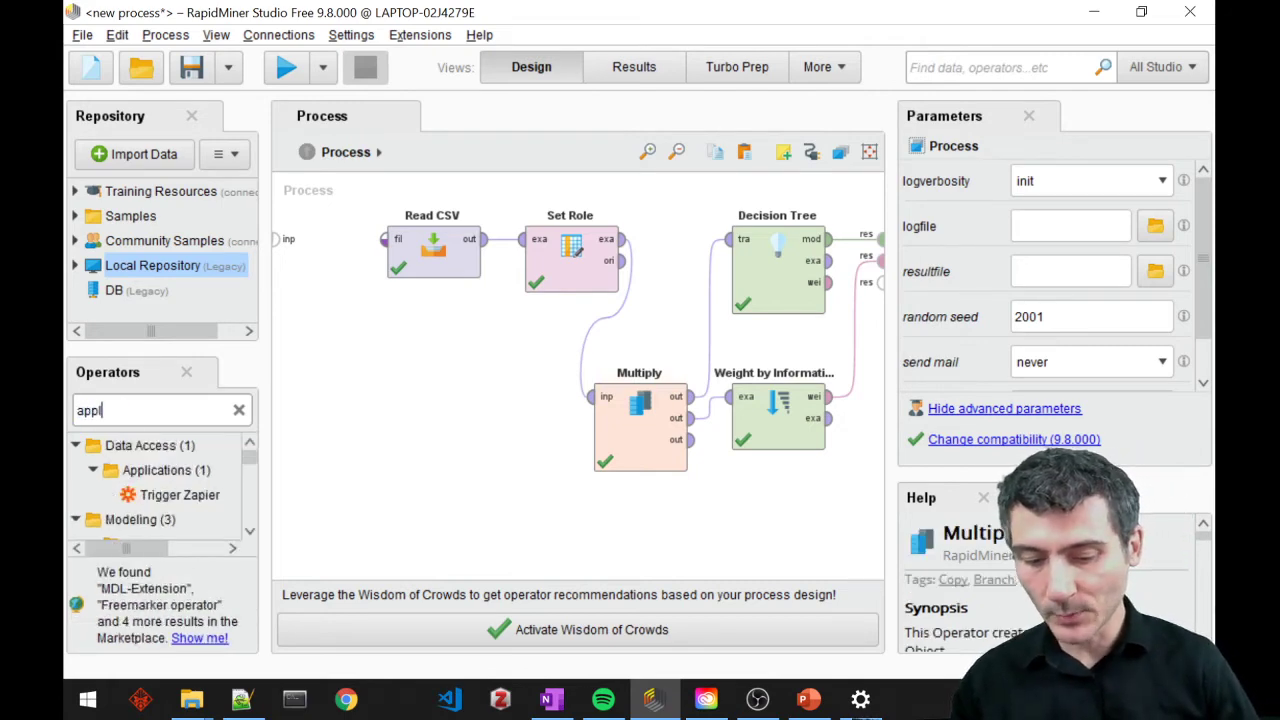
pyautogui.write('y m')
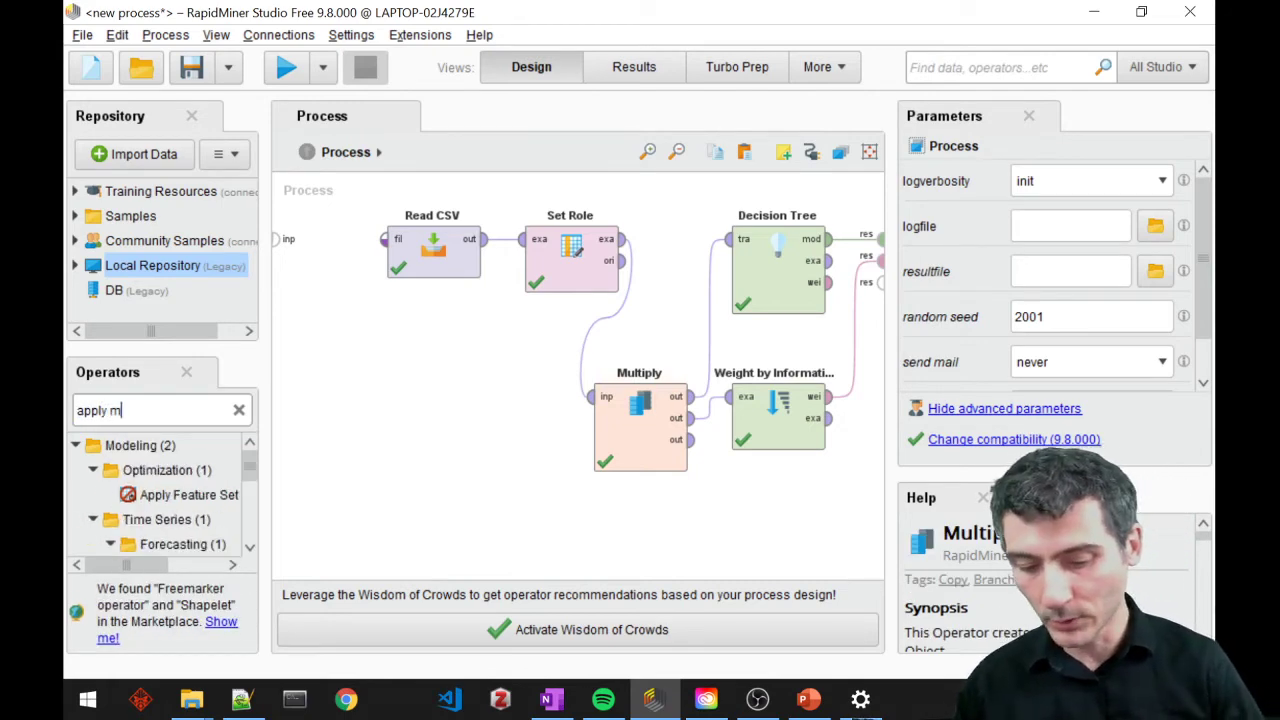
pyautogui.write('odel')
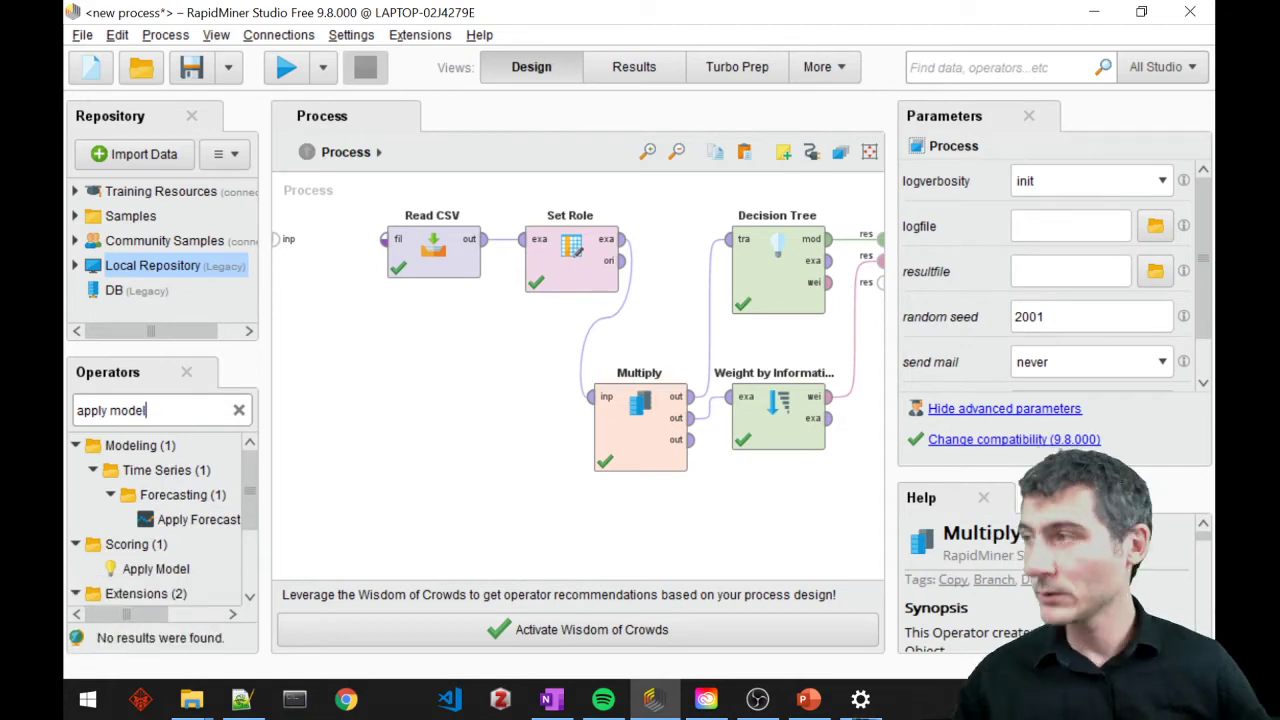
pyautogui.moveTo(125, 569); pyautogui.dragTo(815, 318)
pyautogui.moveTo(868, 360); pyautogui.dragTo(805, 283)
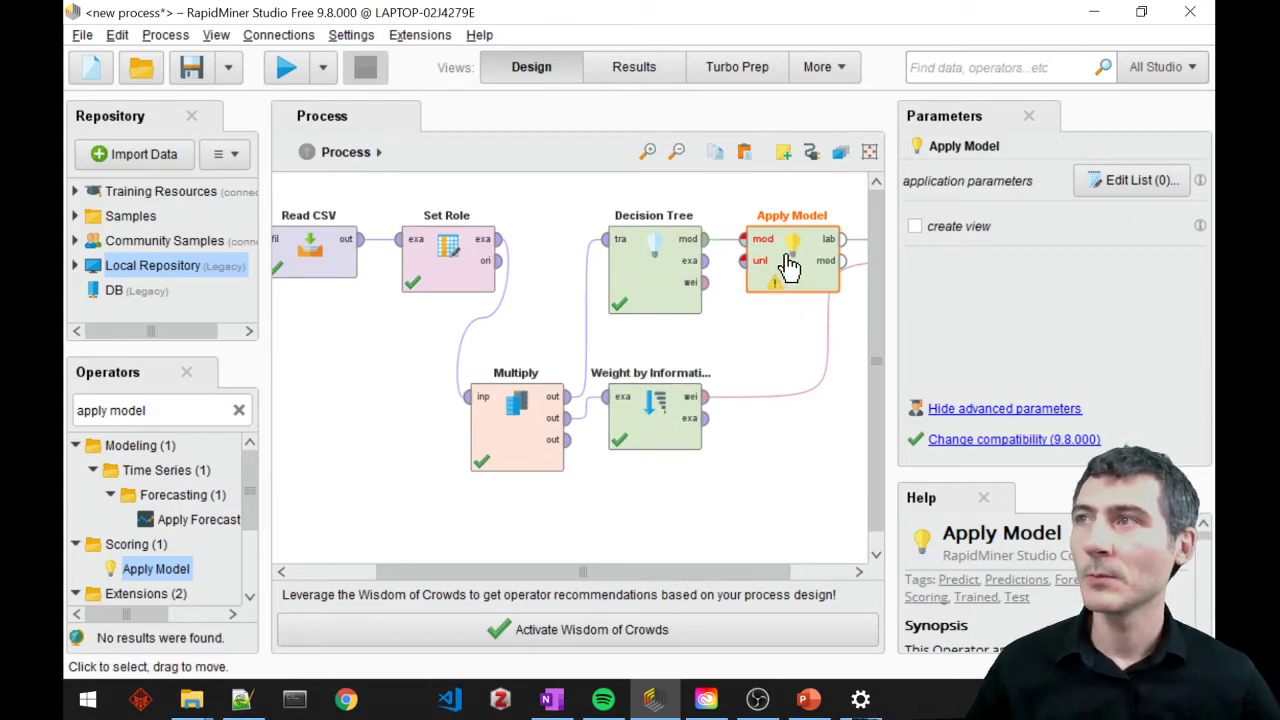
# Connect Decision Tree's example output to Apply Model's unlabelled data input and try to run the process.
pyautogui.click(706, 262)
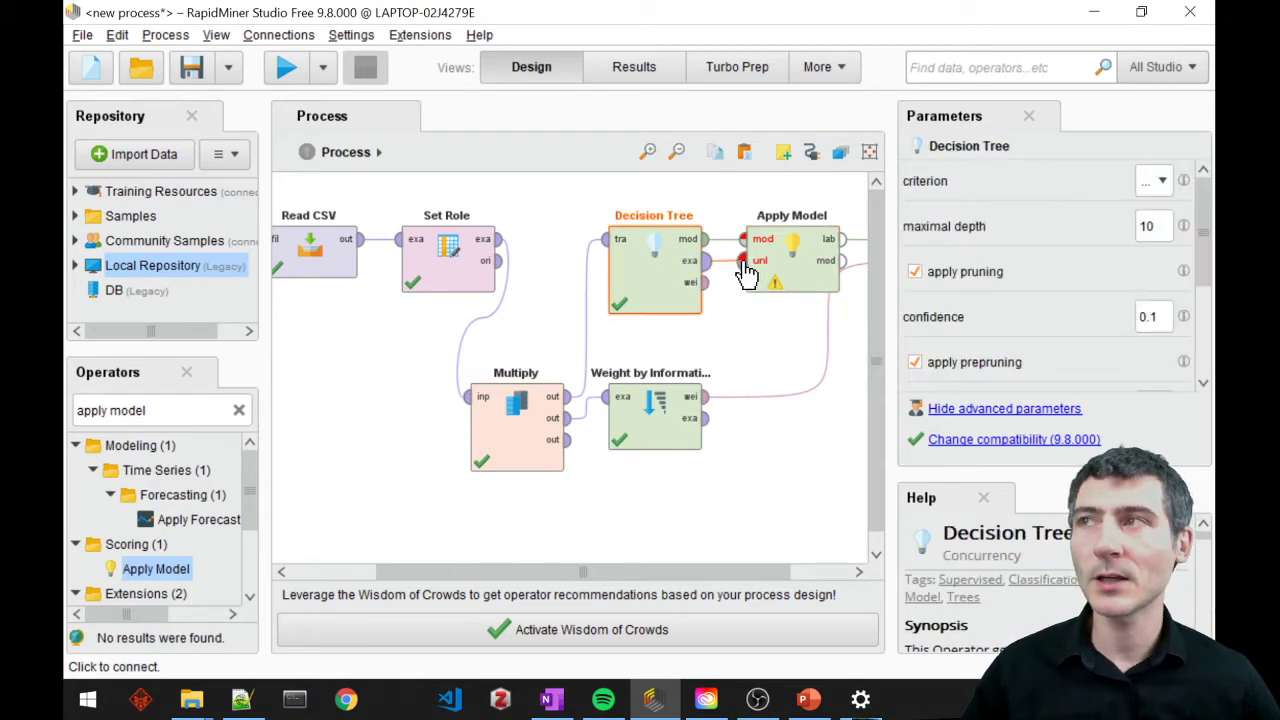
pyautogui.click(746, 261)
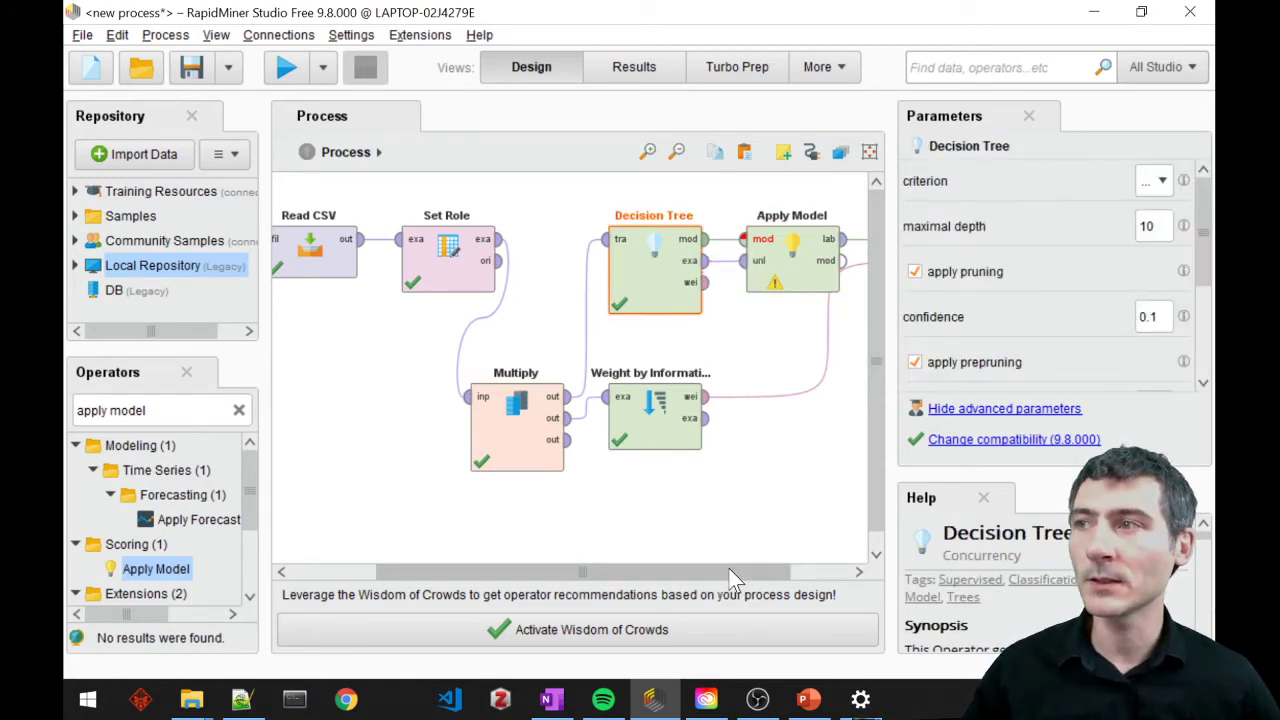
pyautogui.moveTo(738, 571); pyautogui.dragTo(798, 571)
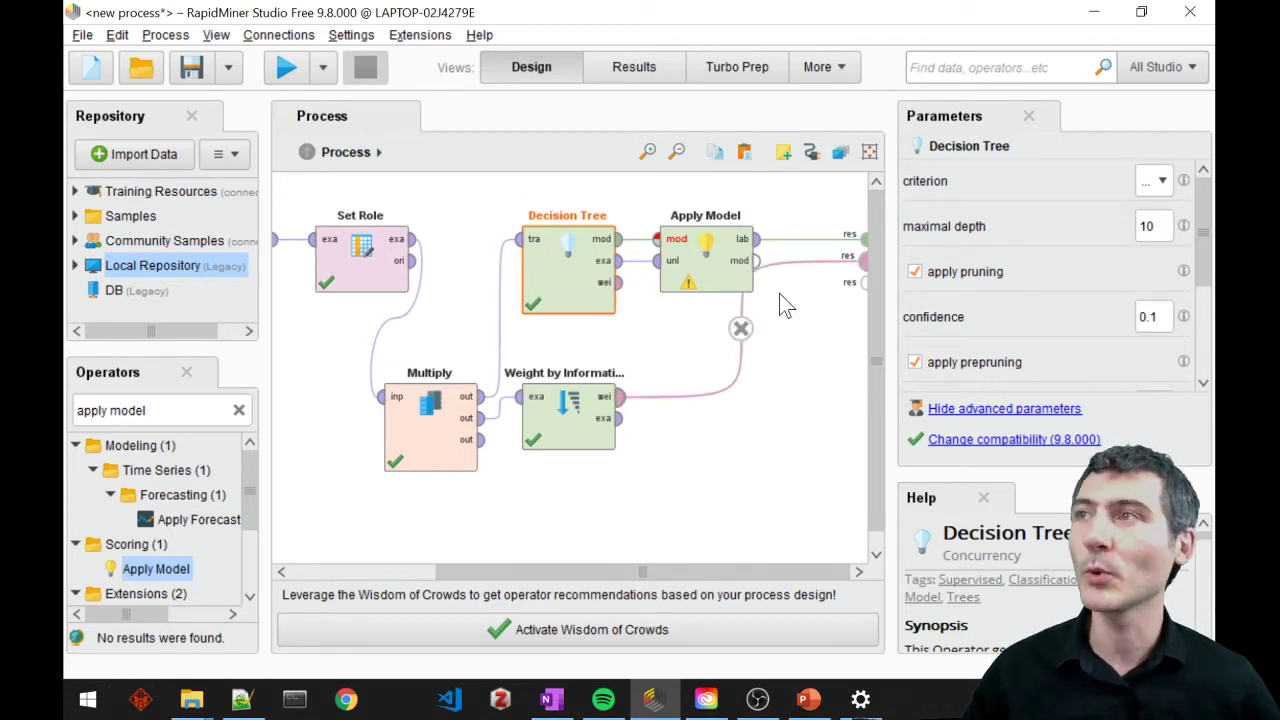
pyautogui.click(286, 68)
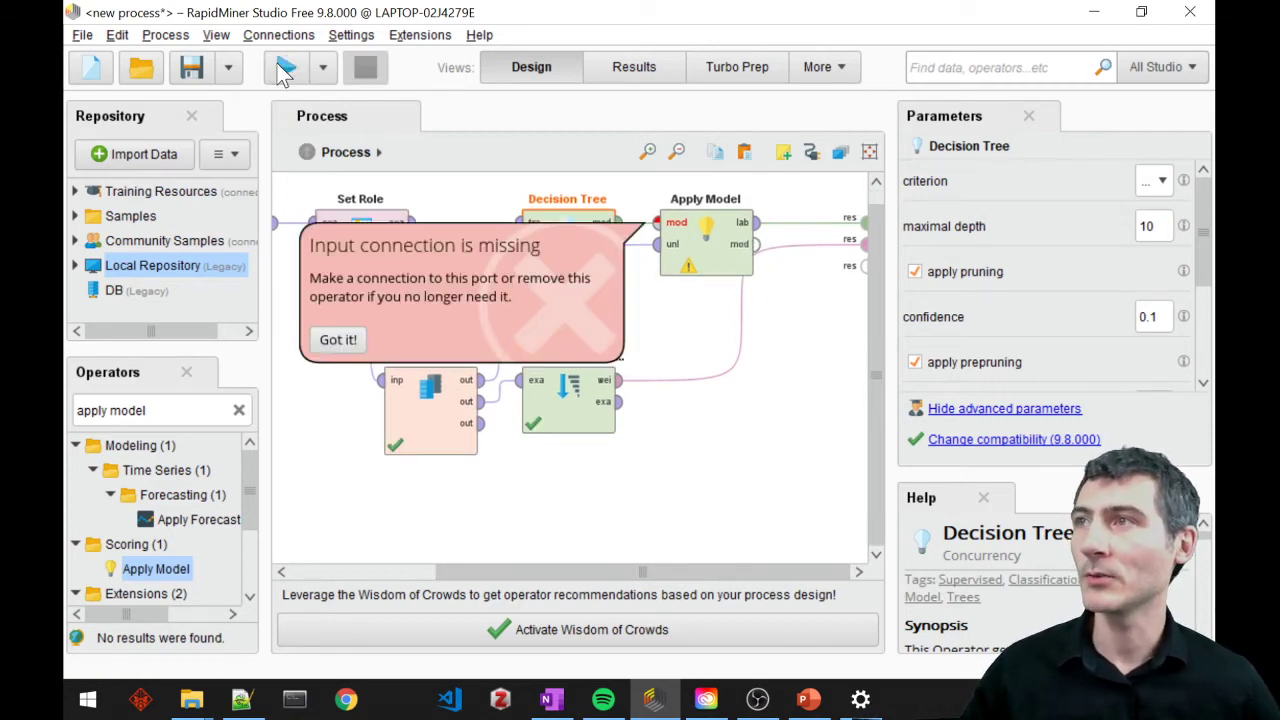
pyautogui.click(338, 340)
# Connect Decision Tree's model output to Apply Model's model input, run the process and return to the process design.
pyautogui.click(619, 222)
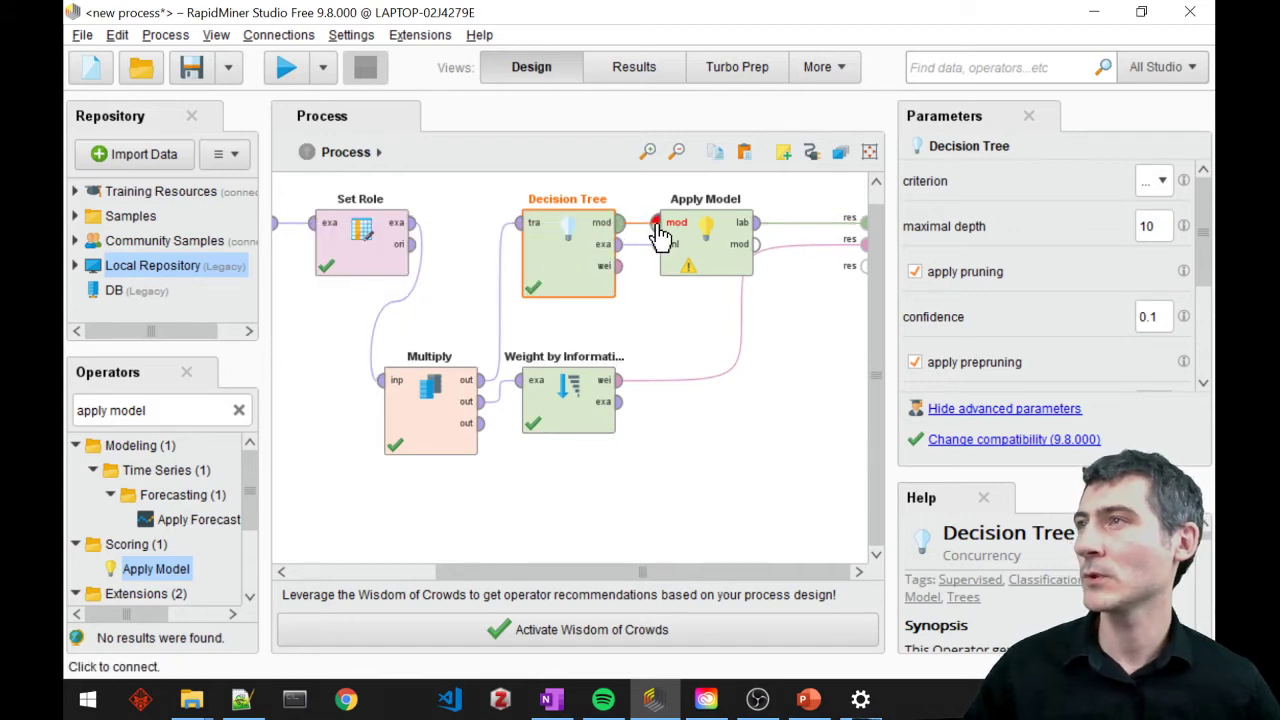
pyautogui.click(657, 224)
pyautogui.click(286, 68)
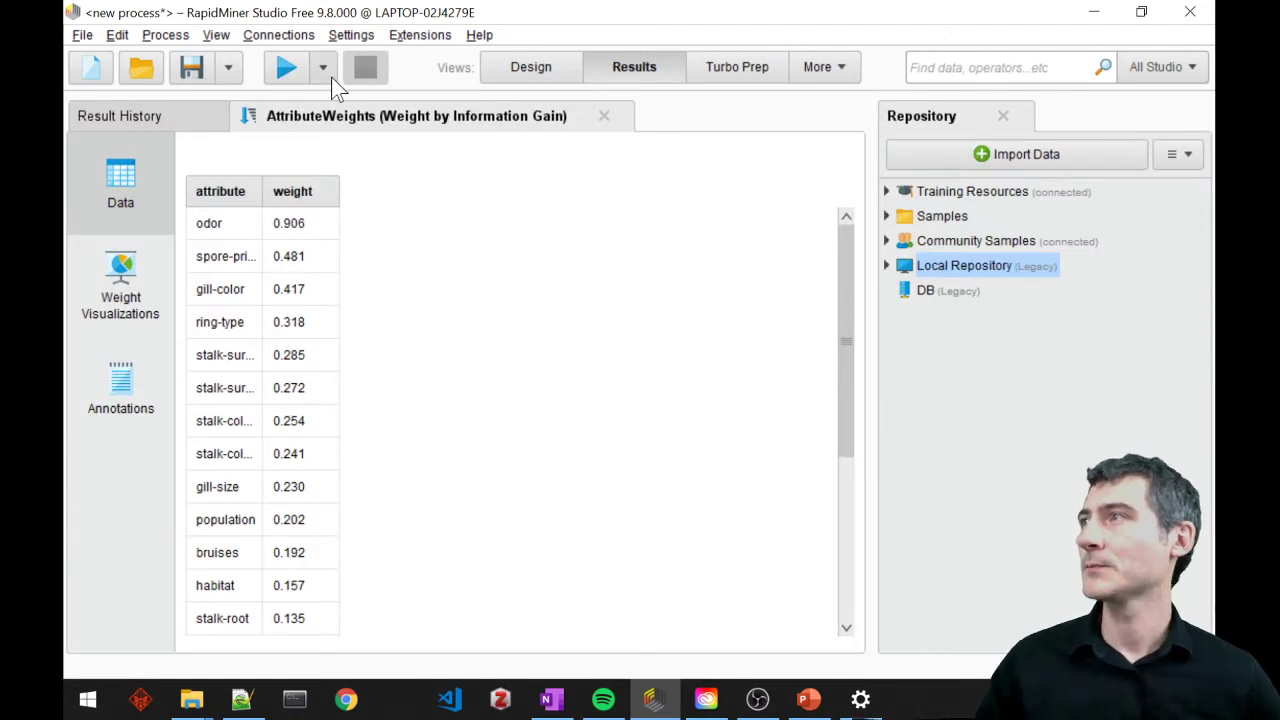
pyautogui.click(531, 67)
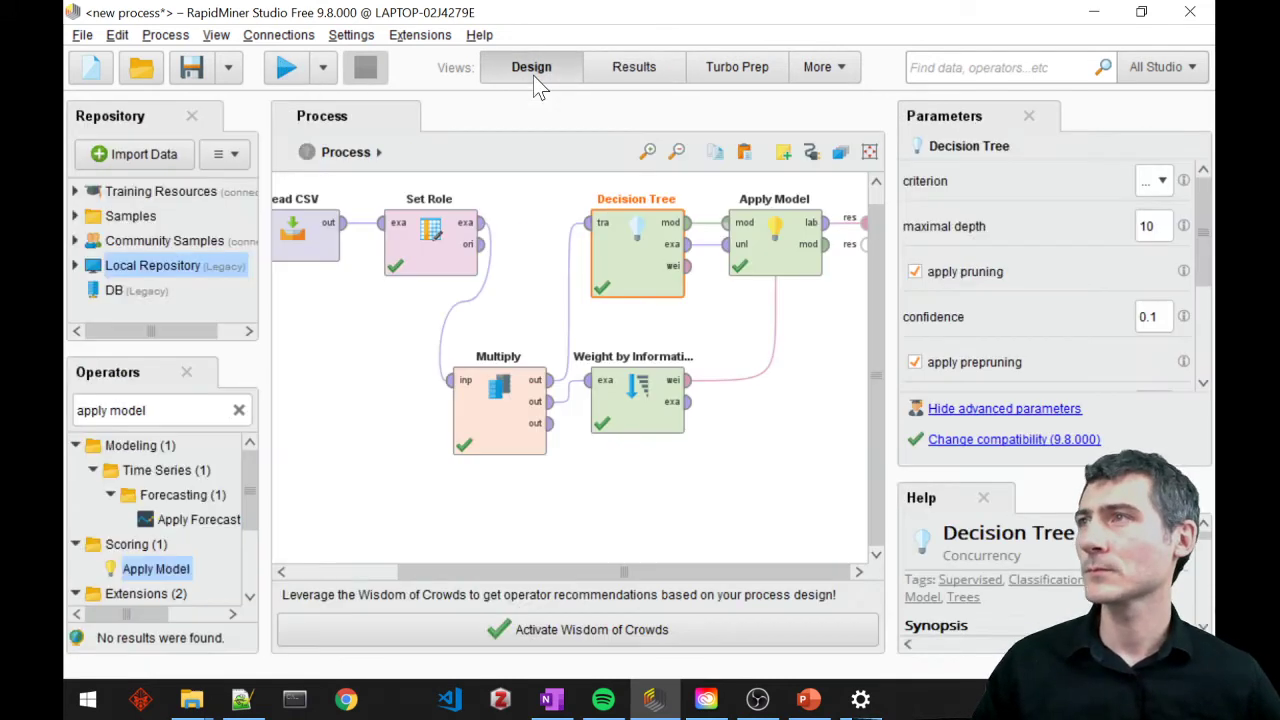
# Connect Apply Model's model output to the second result port, run the process and return to the process design.
pyautogui.click(777, 257)
pyautogui.click(862, 243)
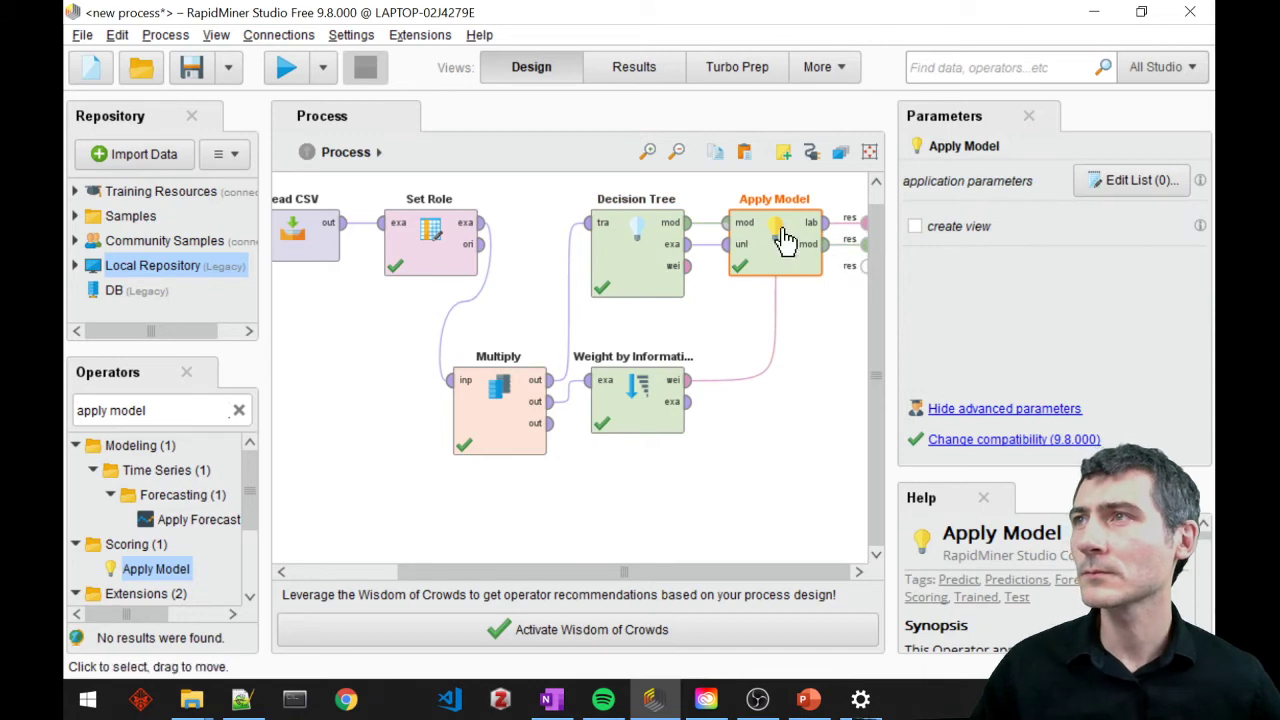
pyautogui.click(287, 68)
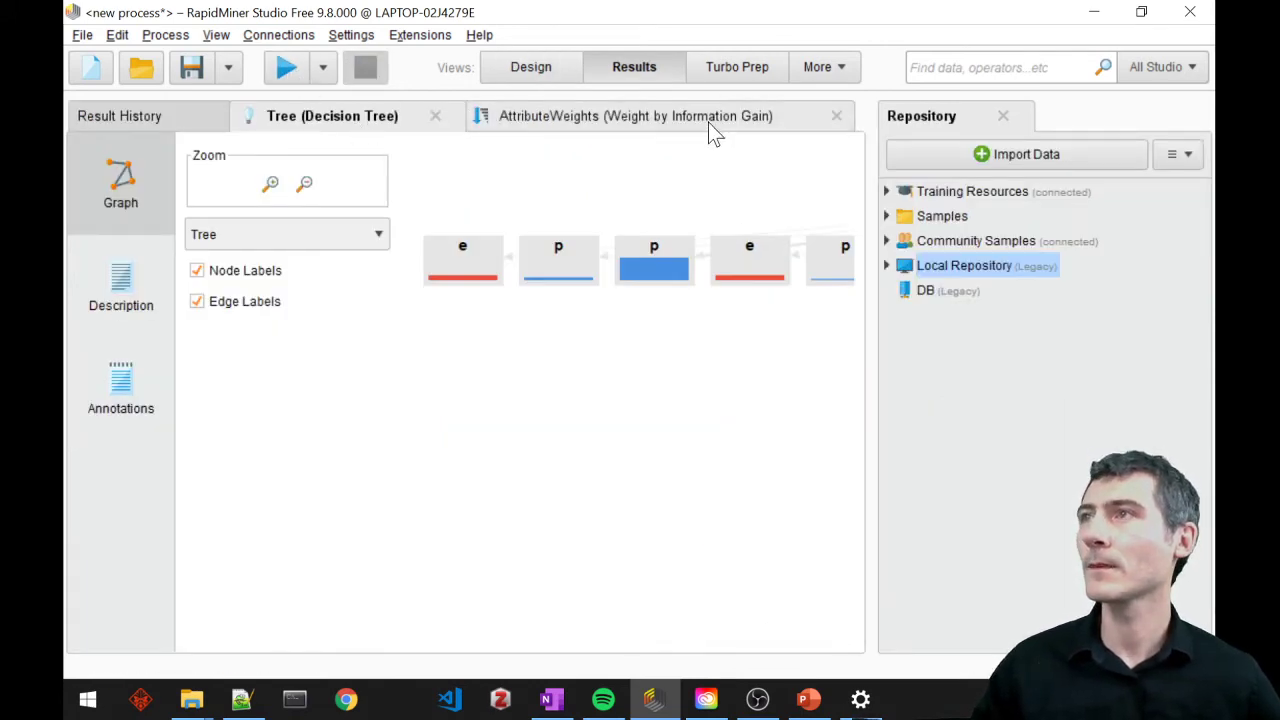
pyautogui.click(527, 73)
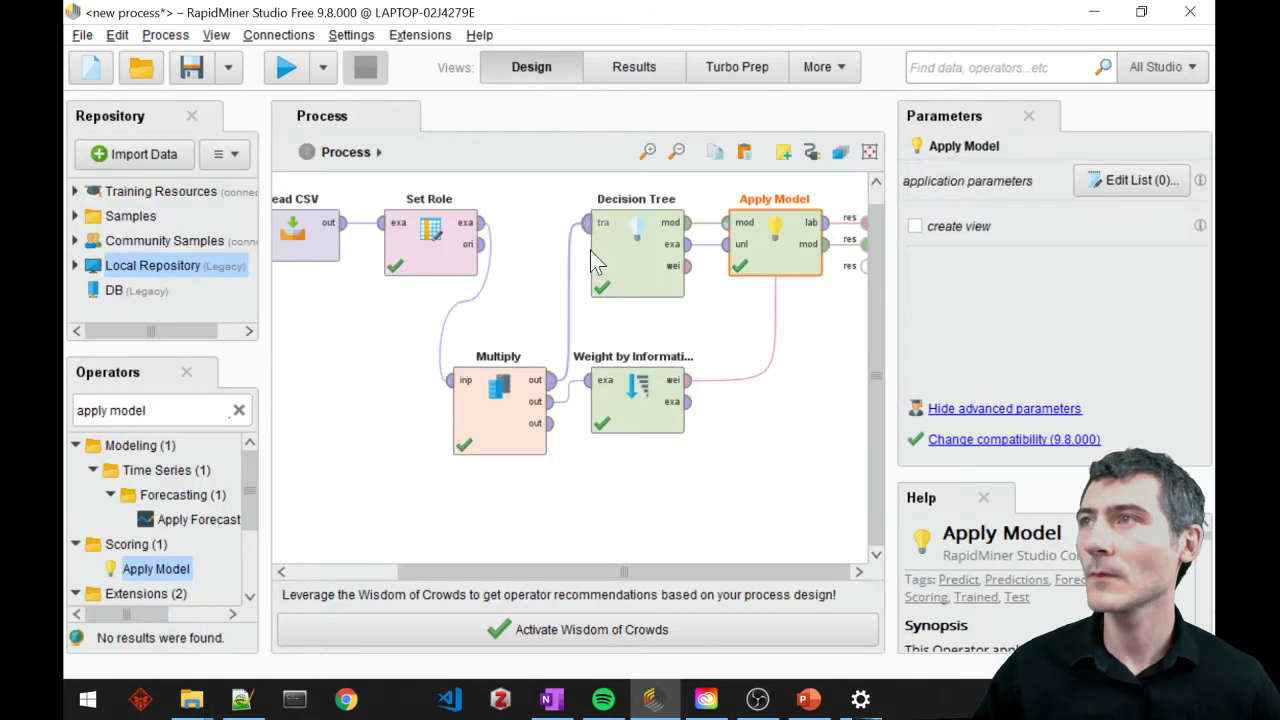
# Connect Apply Model's labelled data output to the third result port, moving the operator aside for the wiring and back beside Decision Tree.
pyautogui.moveTo(805, 255); pyautogui.dragTo(805, 412)
pyautogui.click(812, 401)
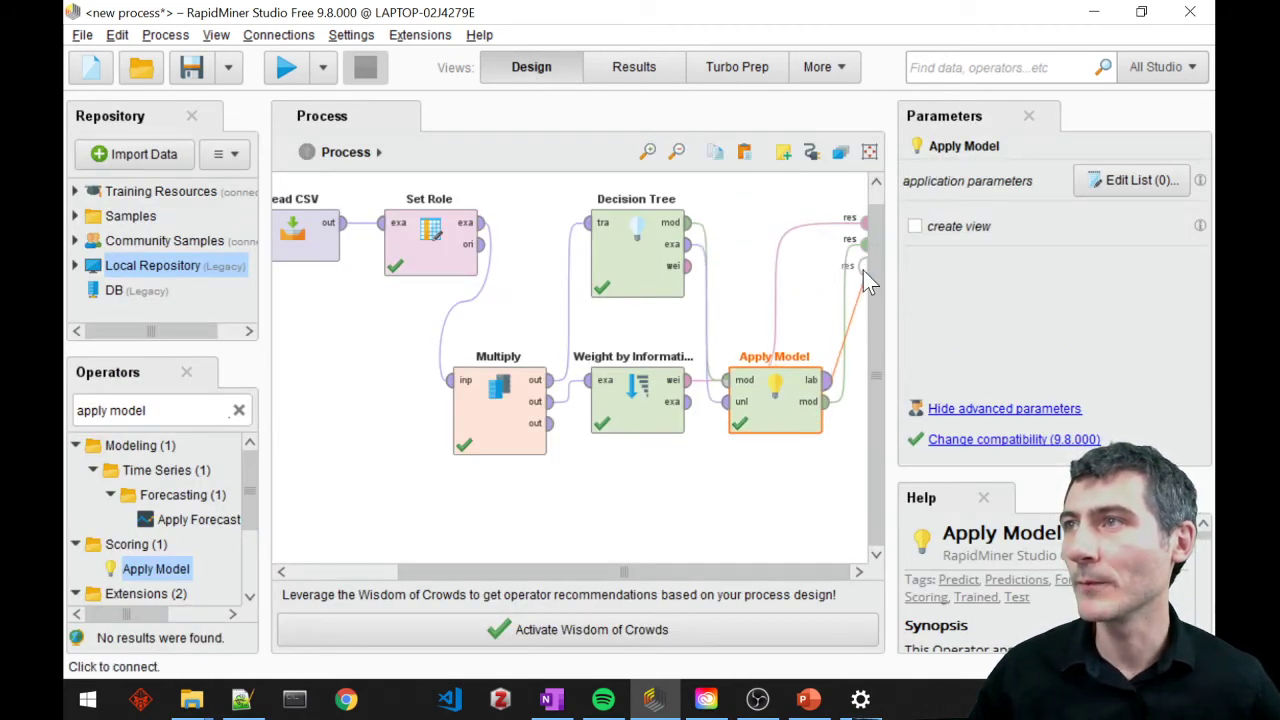
pyautogui.click(863, 266)
pyautogui.moveTo(786, 400); pyautogui.dragTo(783, 244)
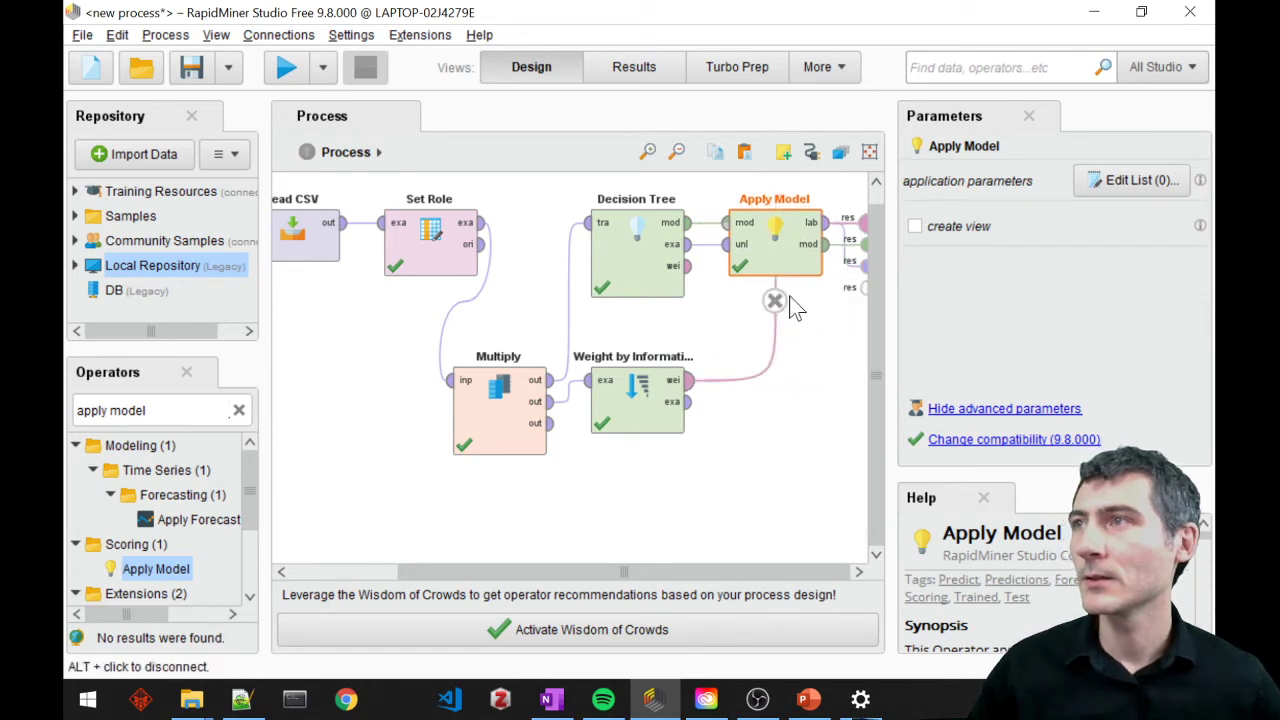
# Move Weight by Information Gain and Multiply into a lower row, with the weighting operator below Apply Model.
pyautogui.moveTo(655, 405); pyautogui.dragTo(790, 455)
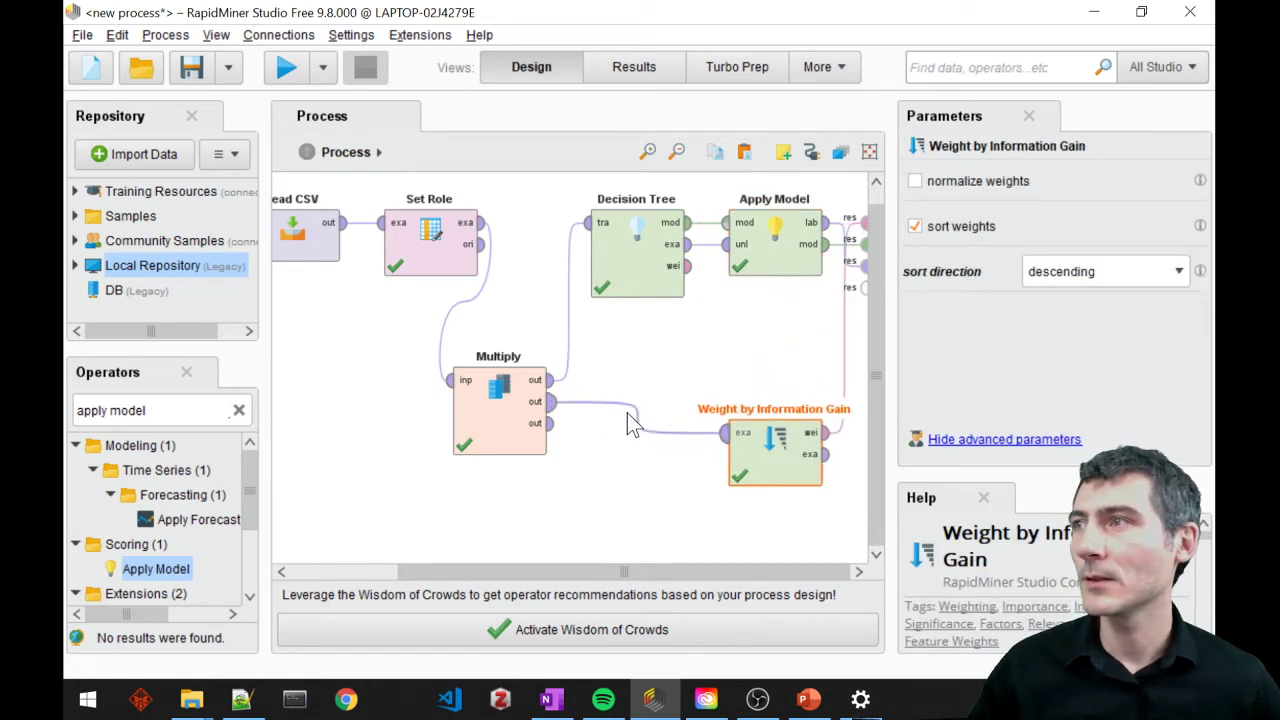
pyautogui.click(514, 429)
pyautogui.moveTo(543, 451); pyautogui.dragTo(612, 504)
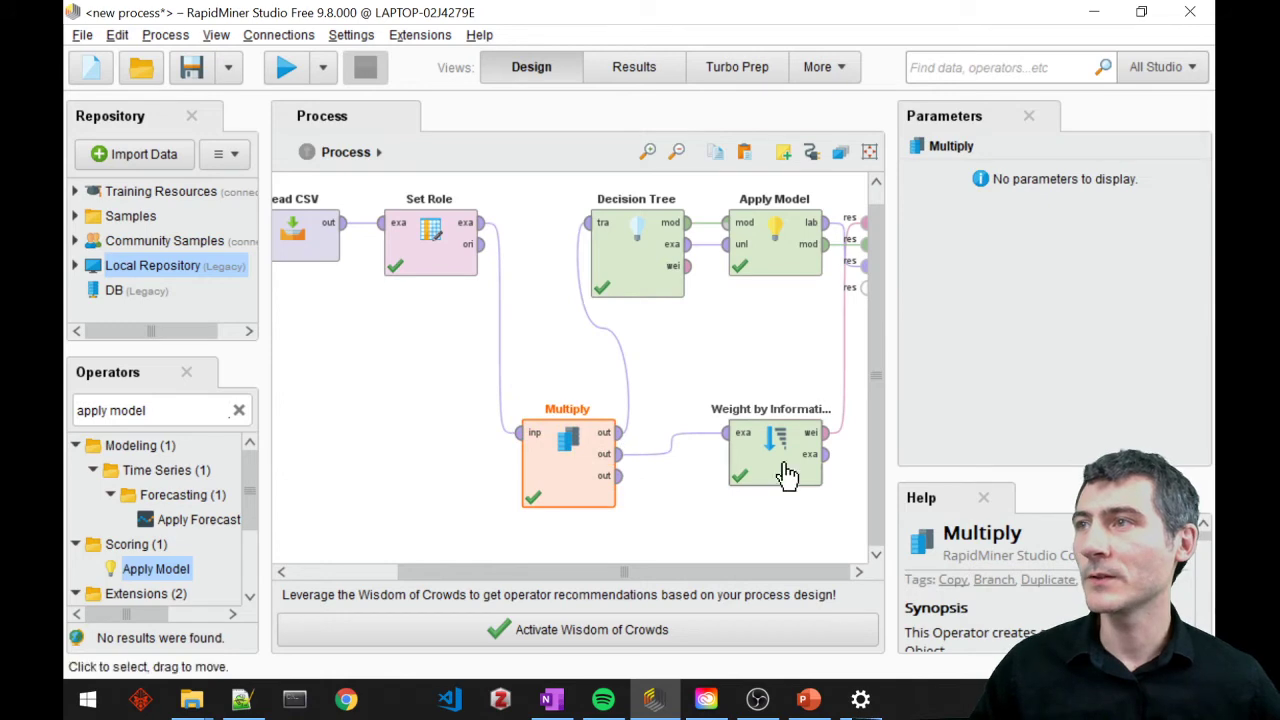
pyautogui.click(762, 455)
pyautogui.moveTo(760, 457); pyautogui.dragTo(746, 404)
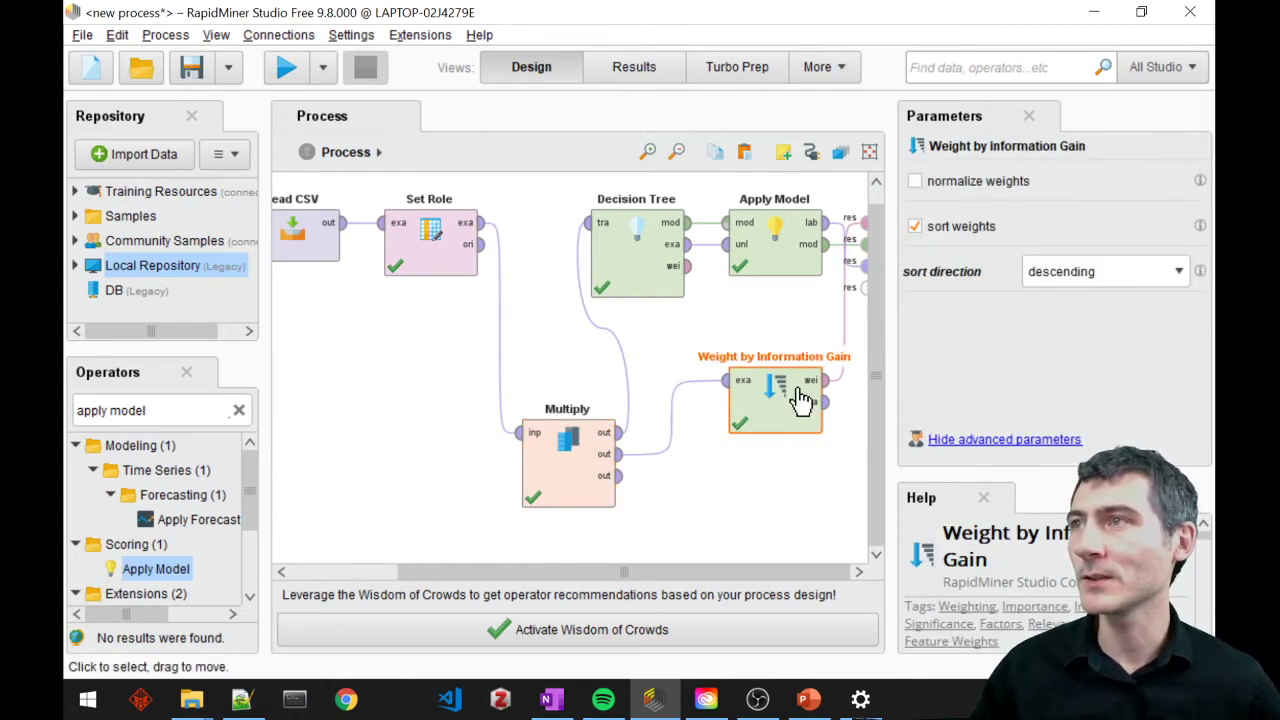
pyautogui.moveTo(784, 406); pyautogui.dragTo(784, 459)
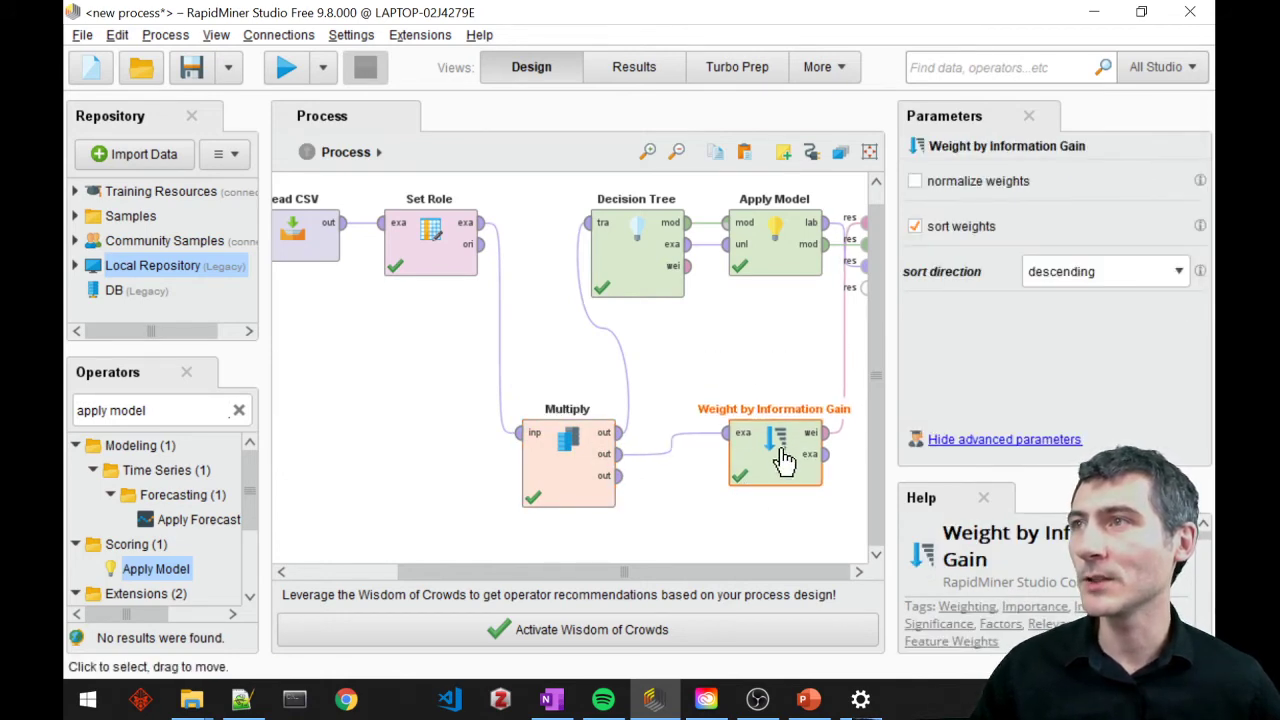
# Rewire Apply Model's labelled data output to the first result port and Weight by Information Gain's weights output to the third.
pyautogui.click(825, 222)
pyautogui.click(862, 241)
pyautogui.click(832, 433)
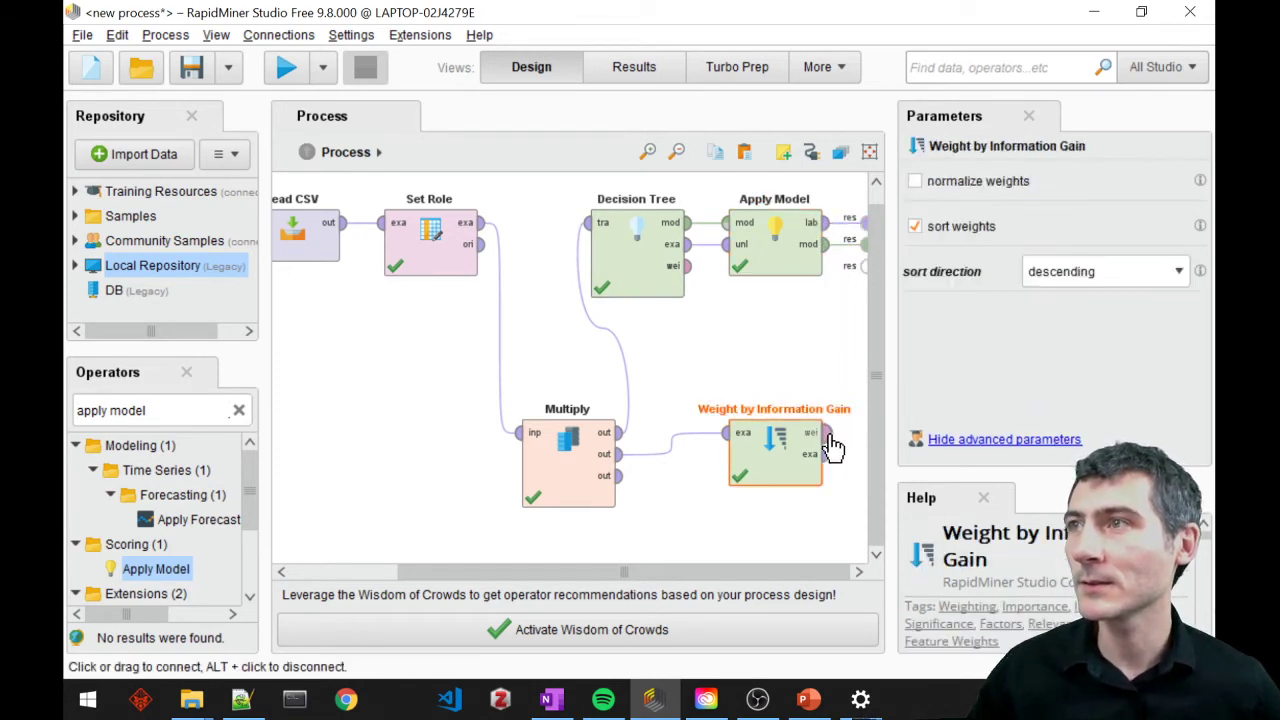
pyautogui.click(865, 292)
pyautogui.click(757, 334)
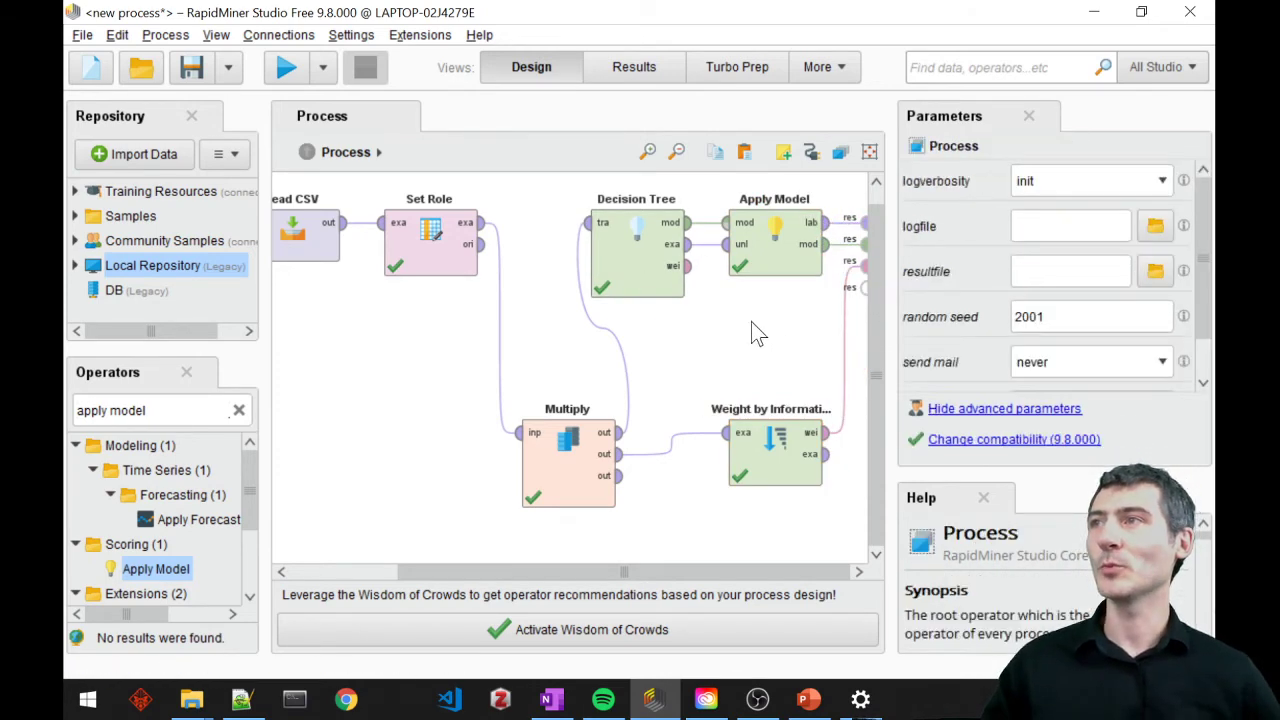
# Run the process and examine the prediction and confidence columns in Apply Model's example set.
pyautogui.click(288, 70)
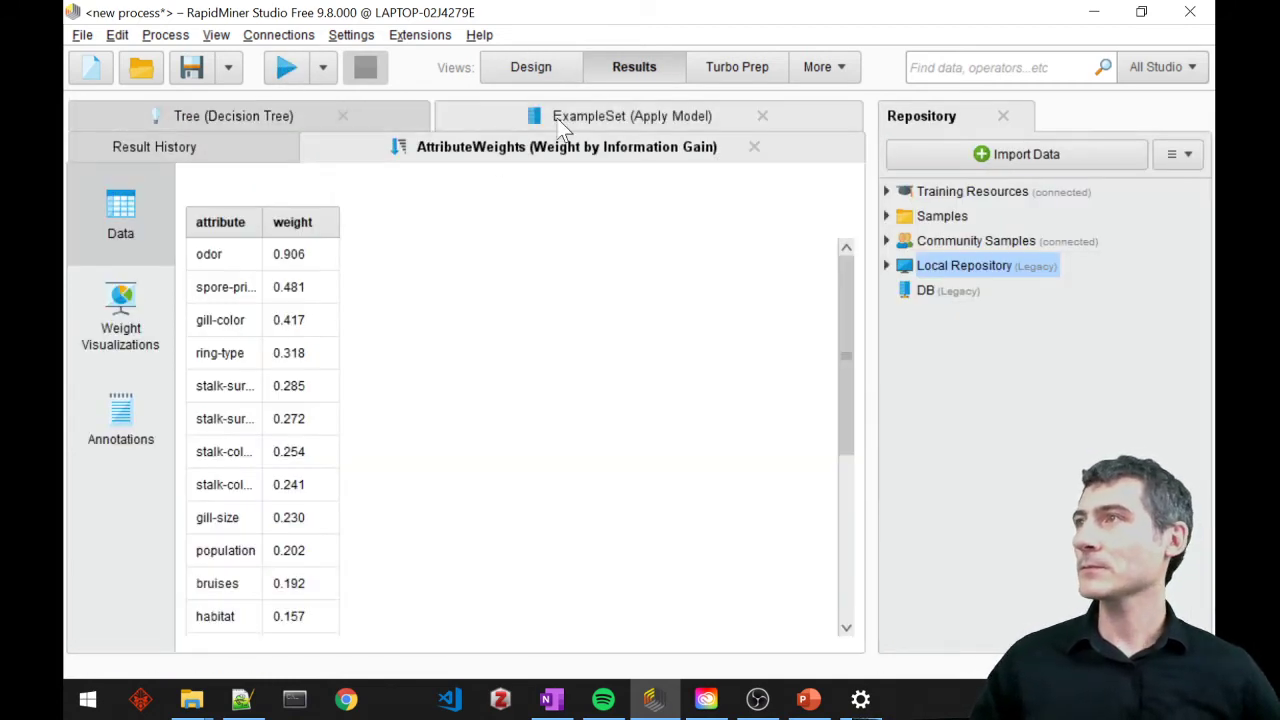
pyautogui.click(619, 119)
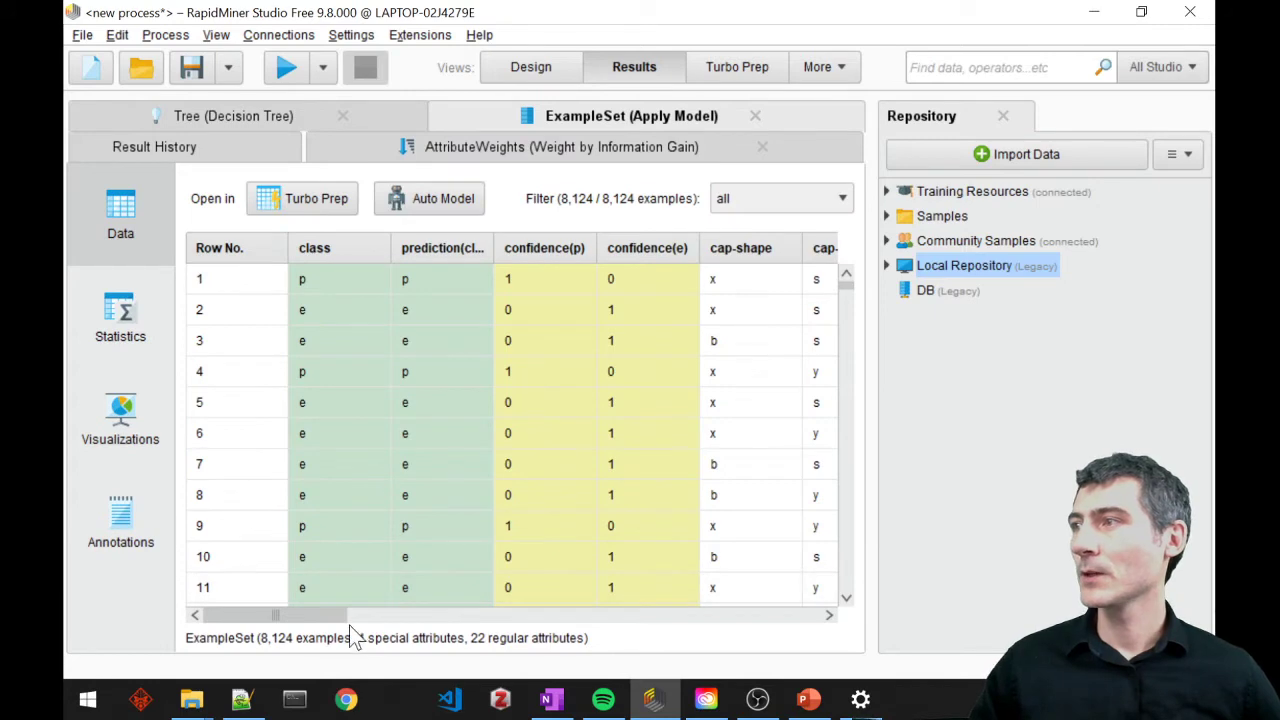
pyautogui.moveTo(325, 616); pyautogui.dragTo(543, 437)
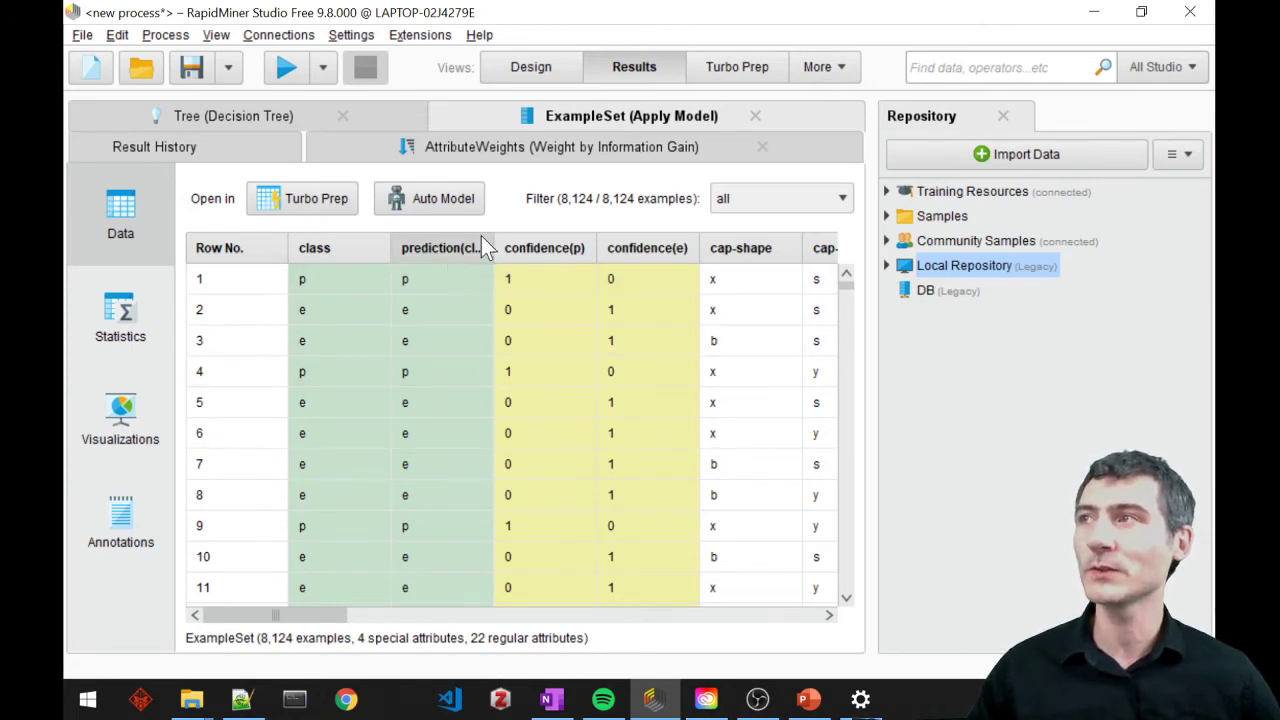
# Return to the process design, find the Performance (Classification) operator and insert it between Apply Model and the result ports.
pyautogui.click(533, 70)
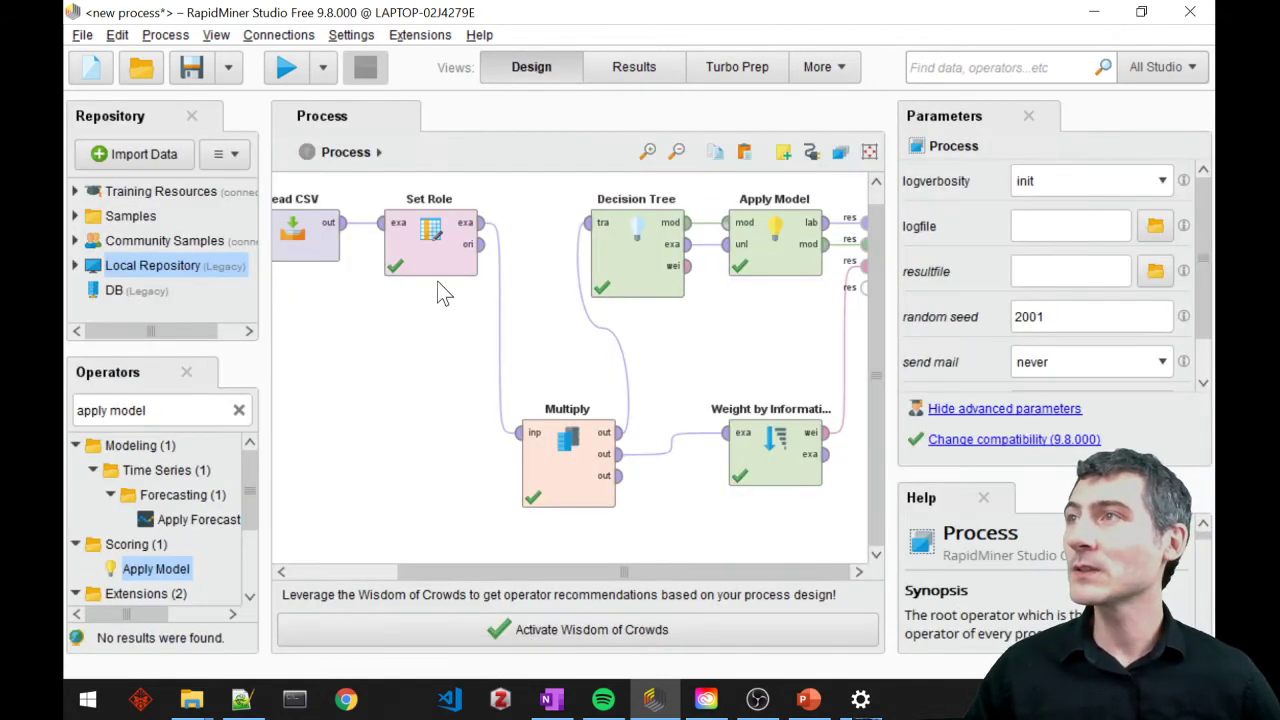
pyautogui.click(160, 410)
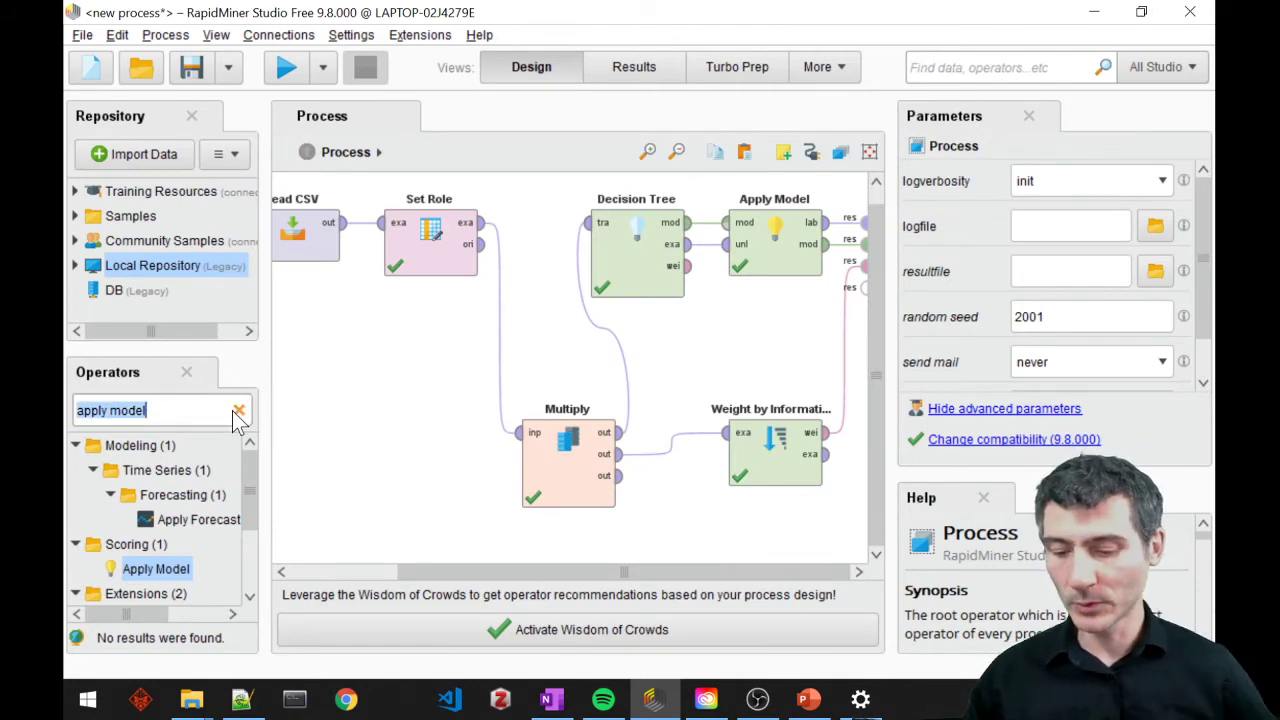
pyautogui.write('performance')
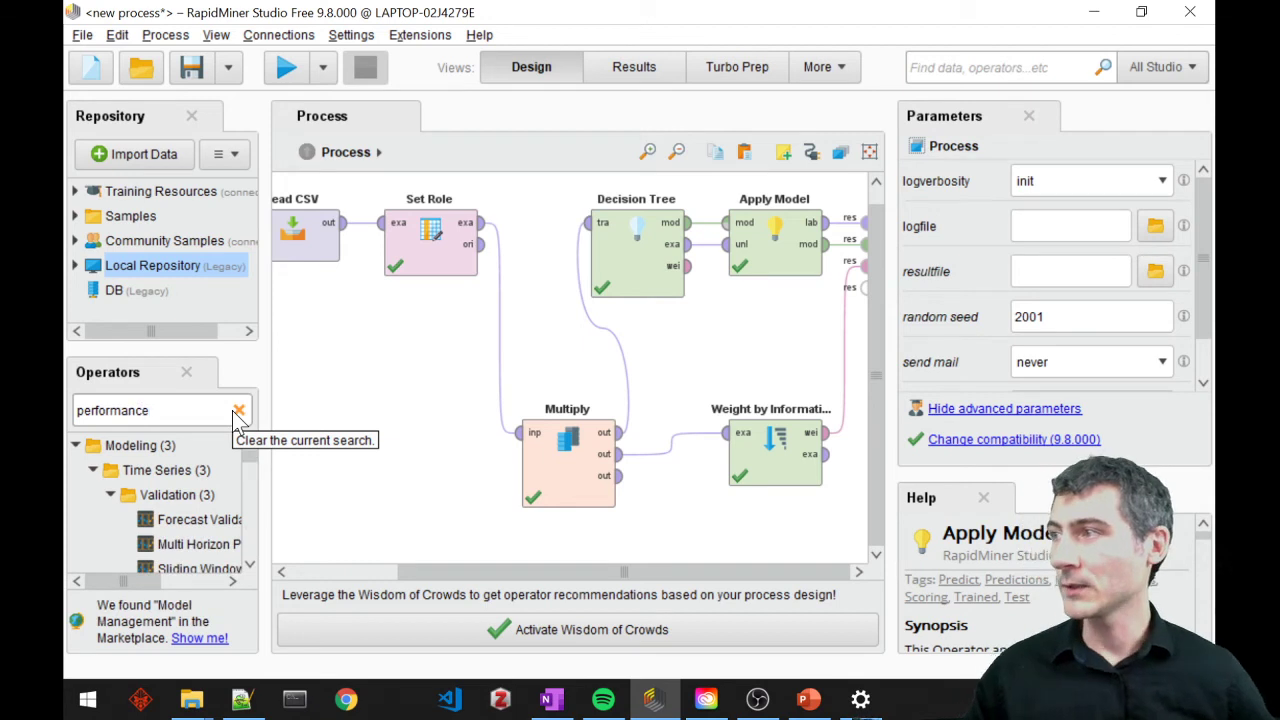
pyautogui.scroll(-4, 205, 515)
pyautogui.scroll(-2, 205, 515)
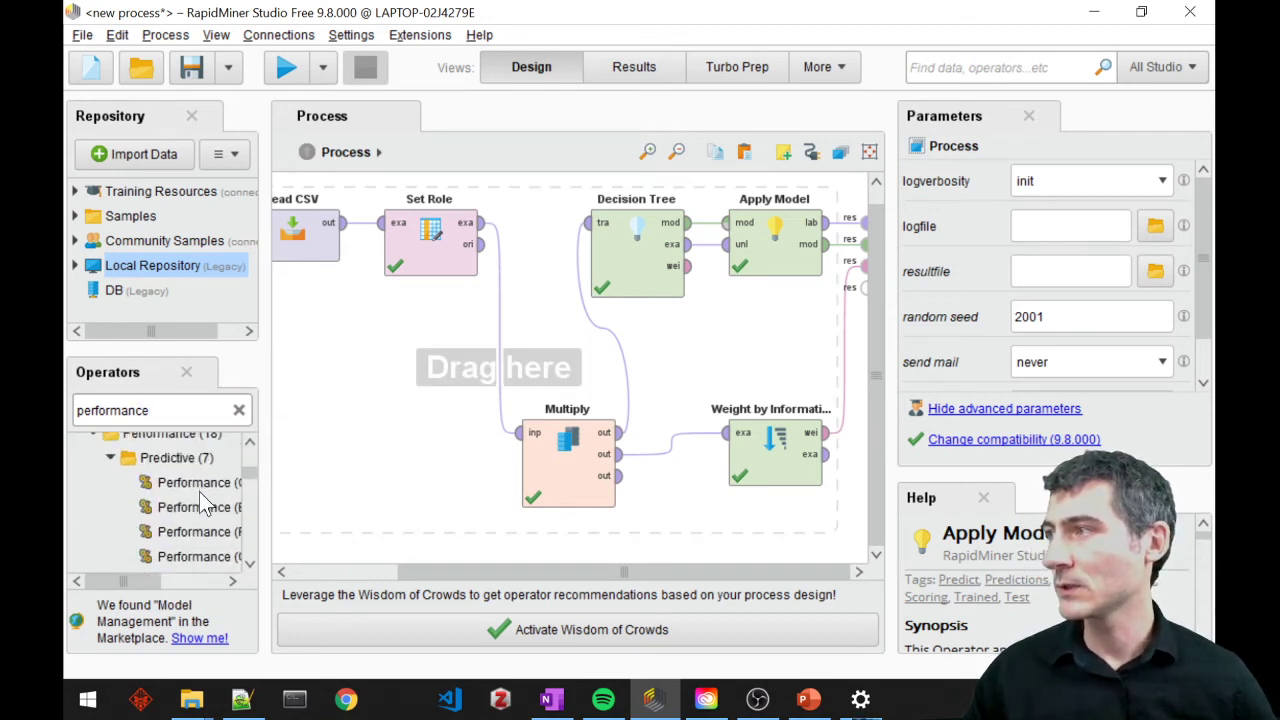
pyautogui.moveTo(155, 582); pyautogui.dragTo(190, 584)
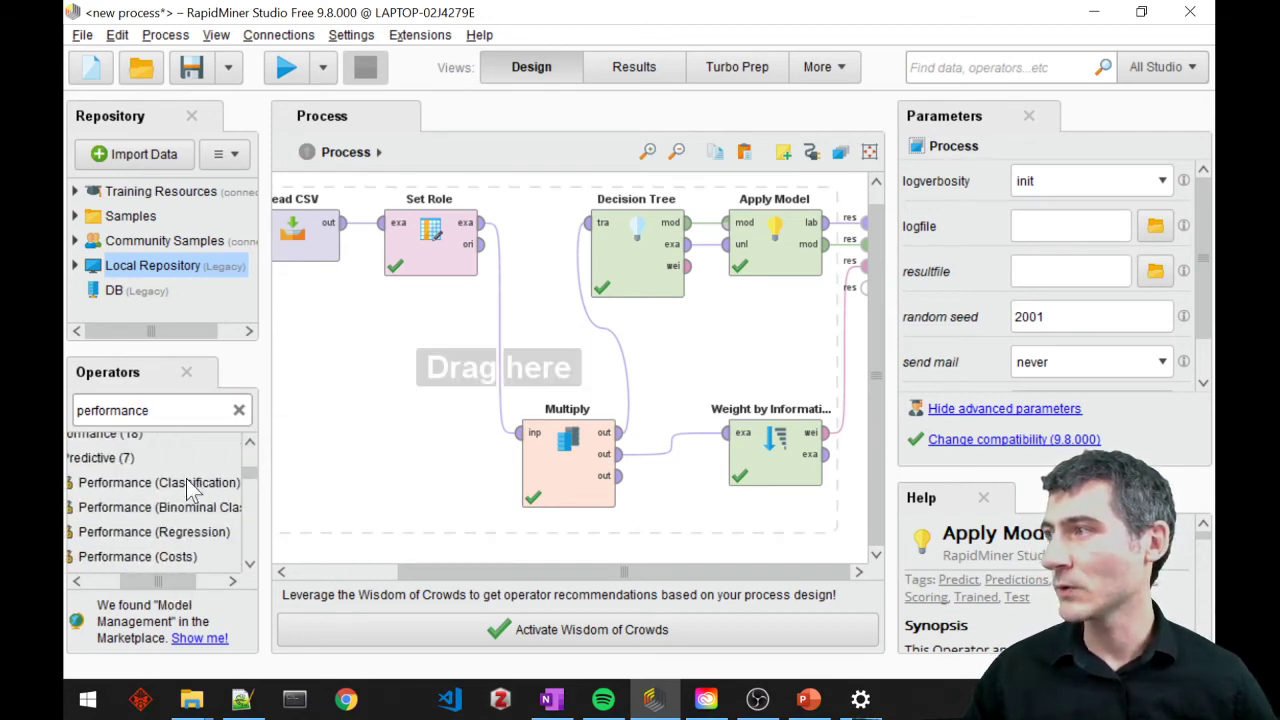
pyautogui.moveTo(150, 483); pyautogui.dragTo(764, 242)
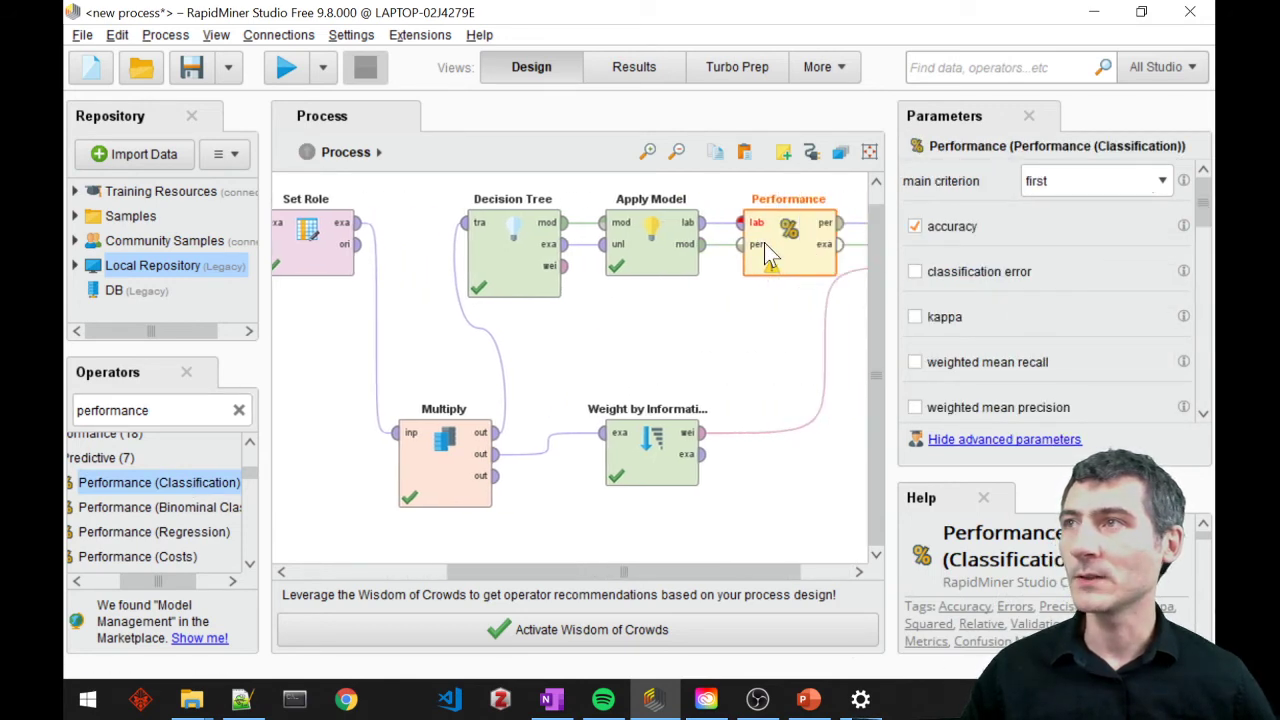
# Connect Apply Model's labelled data output to Performance's label input and Performance's performance output to the first result port.
pyautogui.moveTo(752, 573); pyautogui.dragTo(734, 551)
pyautogui.click(680, 223)
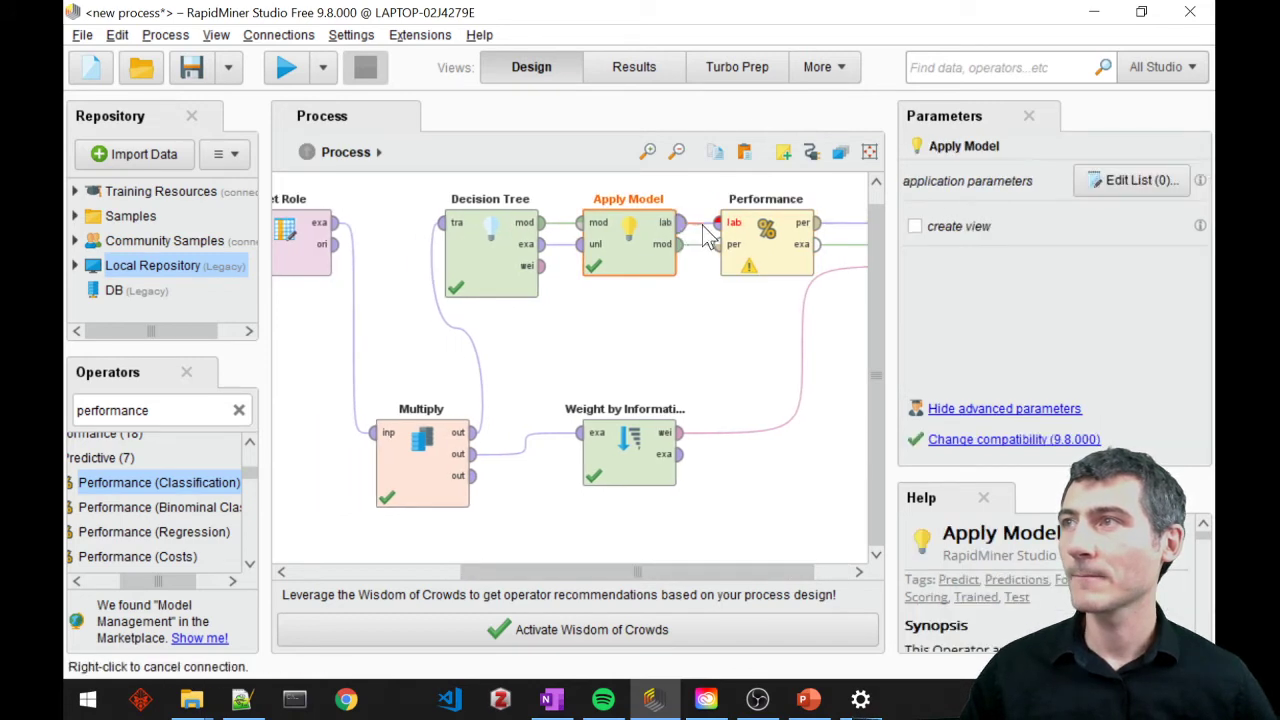
pyautogui.click(715, 225)
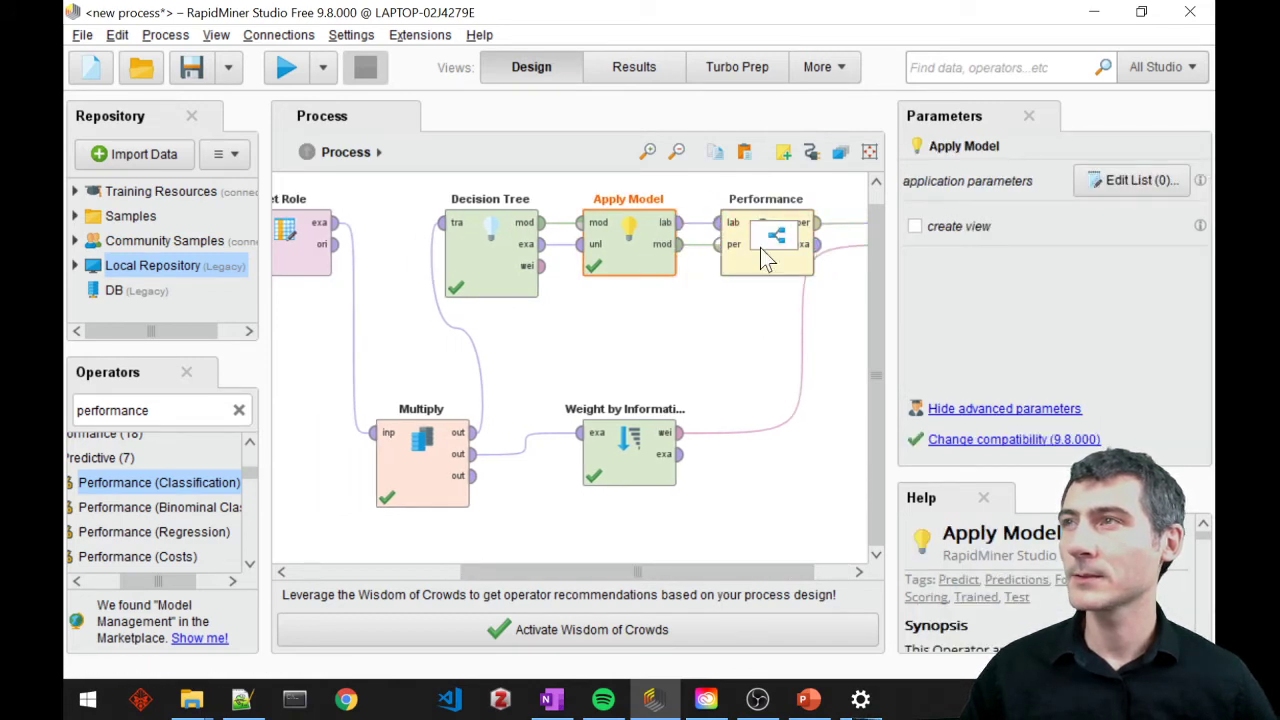
pyautogui.click(818, 224)
pyautogui.moveTo(840, 238); pyautogui.dragTo(864, 225)
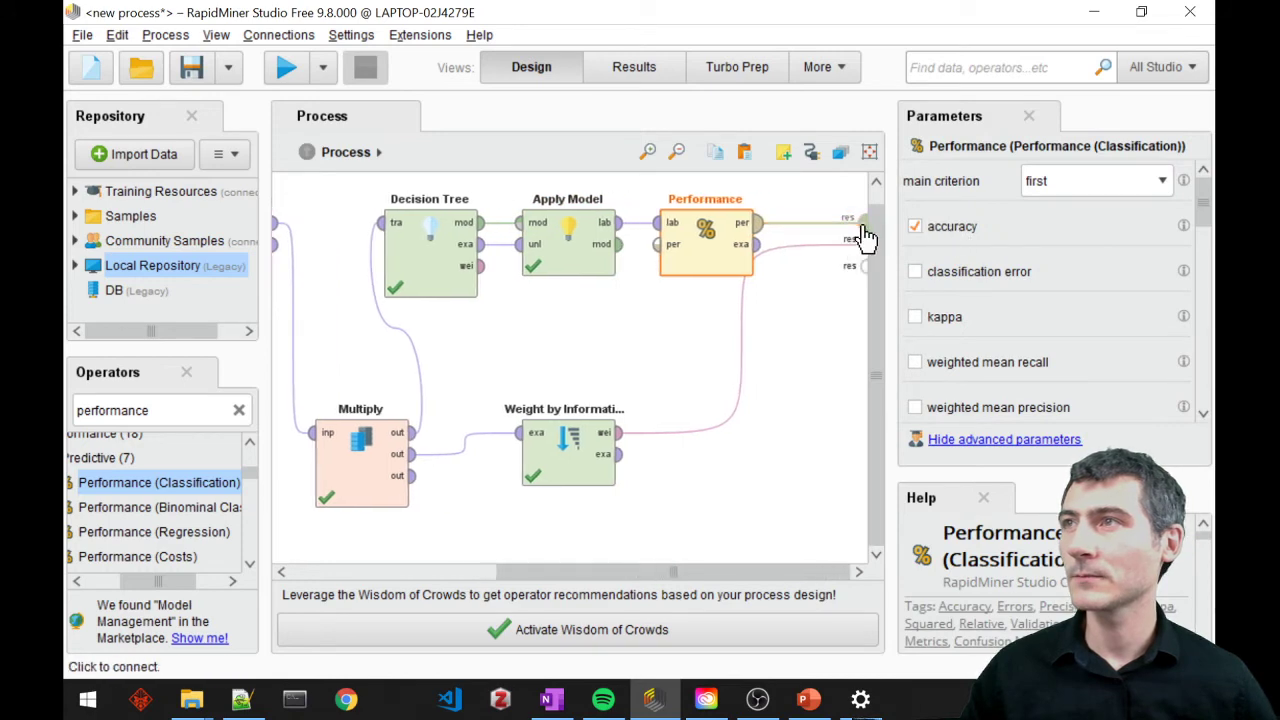
# Connect Apply Model's model output to the second result port and Weight by Information Gain's weights output to the third.
pyautogui.click(617, 245)
pyautogui.rightClick(866, 262)
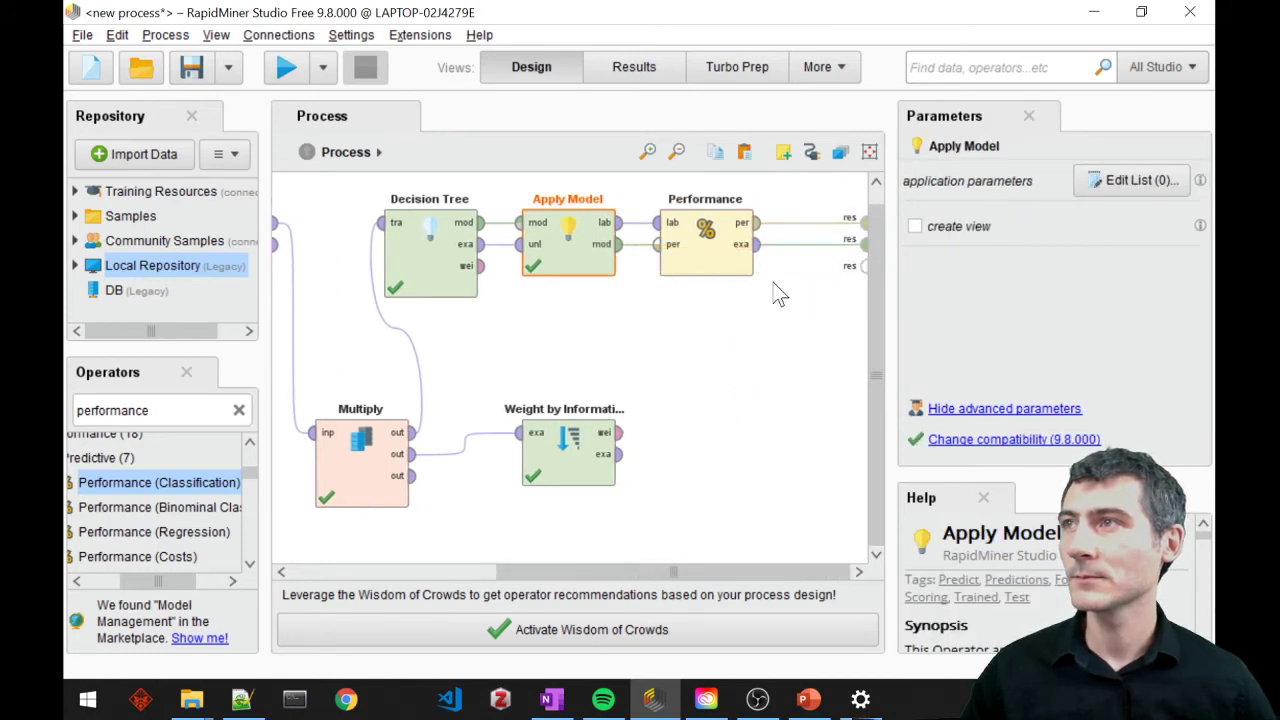
pyautogui.click(620, 432)
pyautogui.click(862, 264)
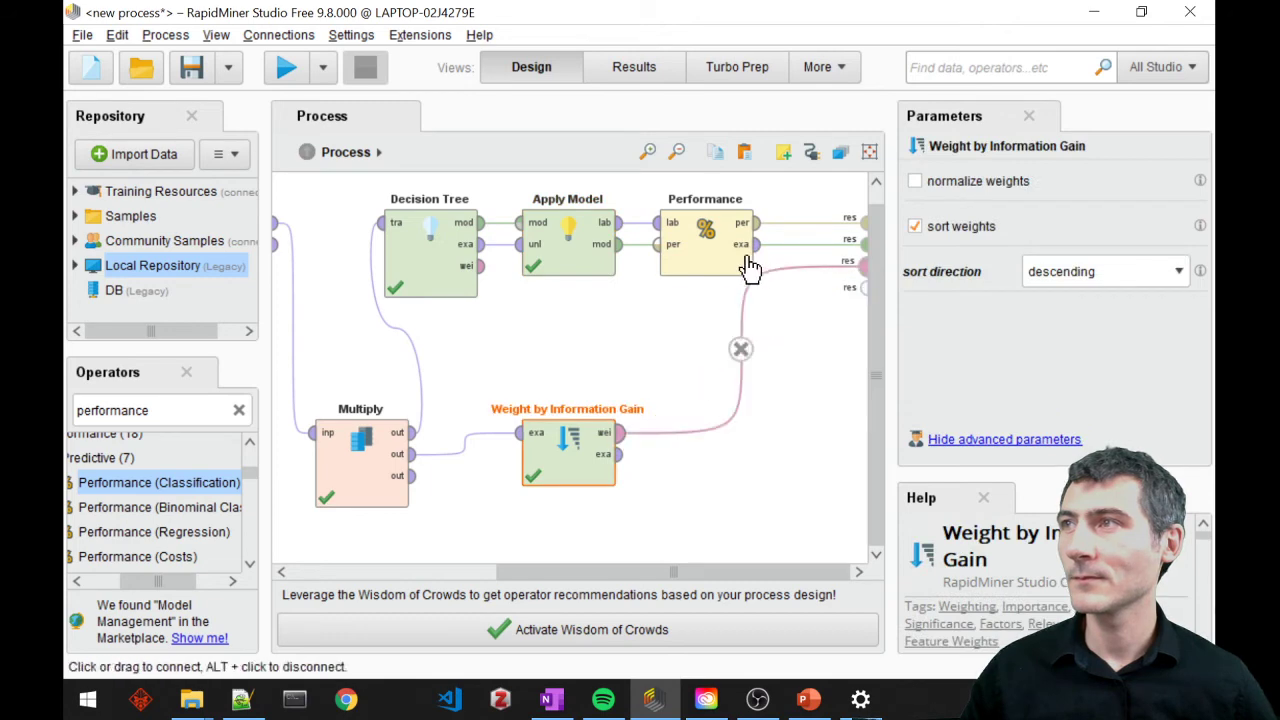
# Move Apply Model and Decision Tree slightly lower than Performance so the model connection can be seen.
pyautogui.click(700, 258)
pyautogui.moveTo(585, 238); pyautogui.dragTo(580, 288)
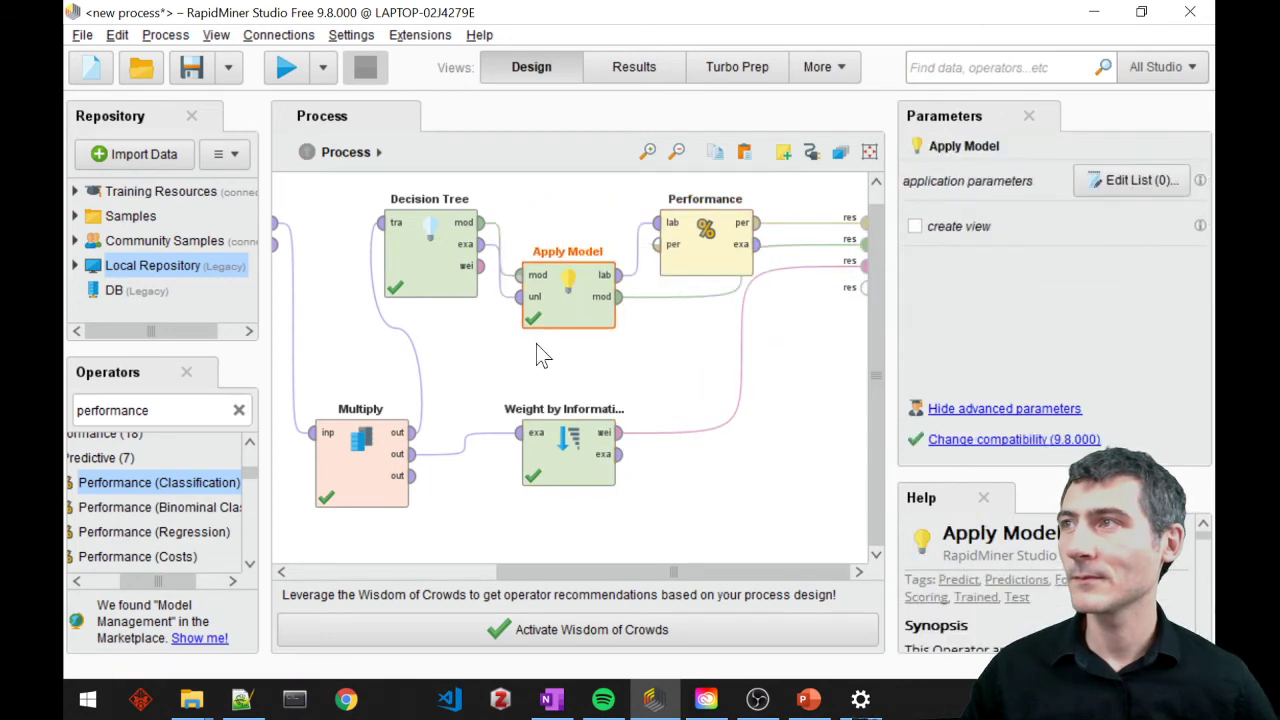
pyautogui.moveTo(423, 285); pyautogui.dragTo(428, 337)
# Run the process and examine the accuracy and confusion matrix in the performance vector.
pyautogui.click(286, 67)
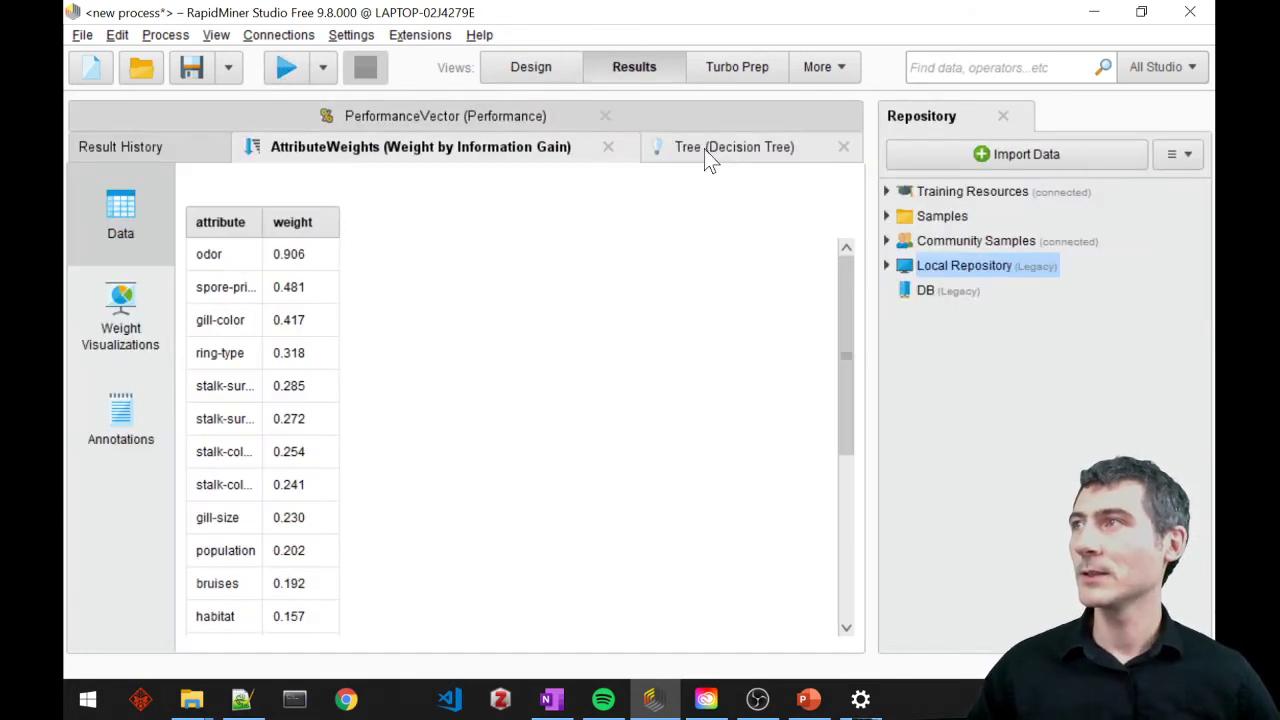
pyautogui.click(381, 120)
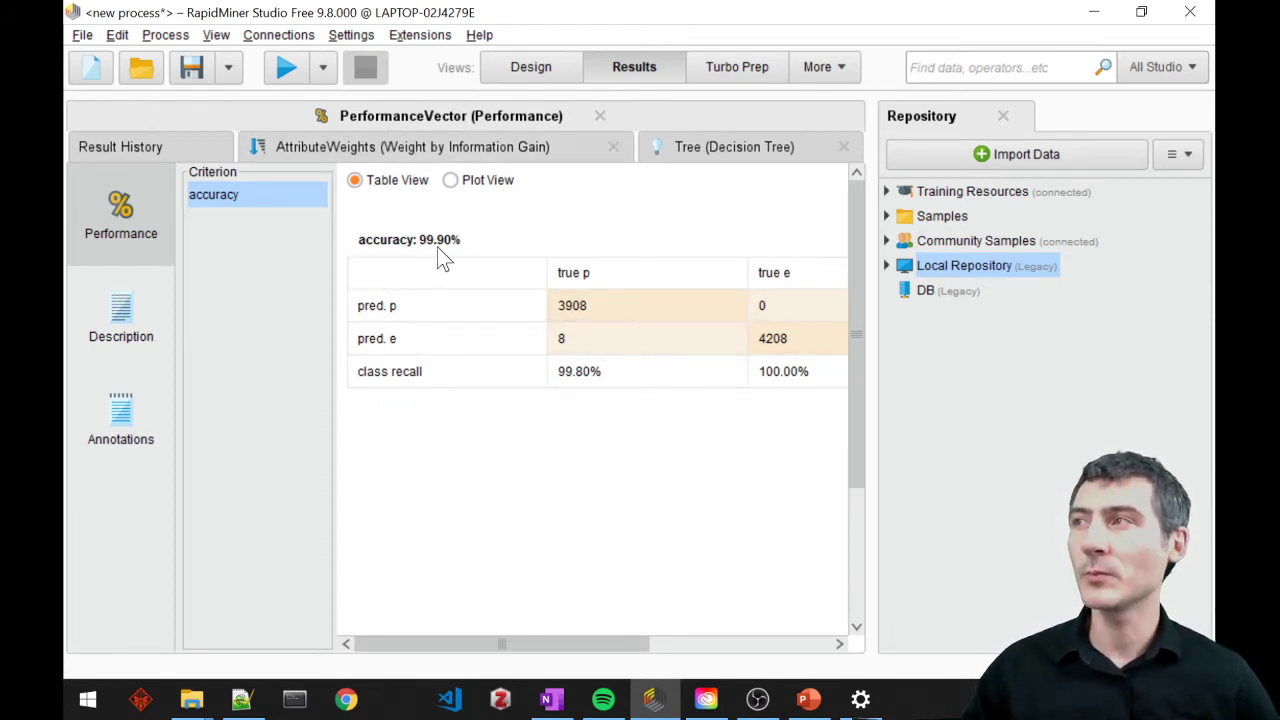
pyautogui.moveTo(597, 643); pyautogui.dragTo(640, 640)
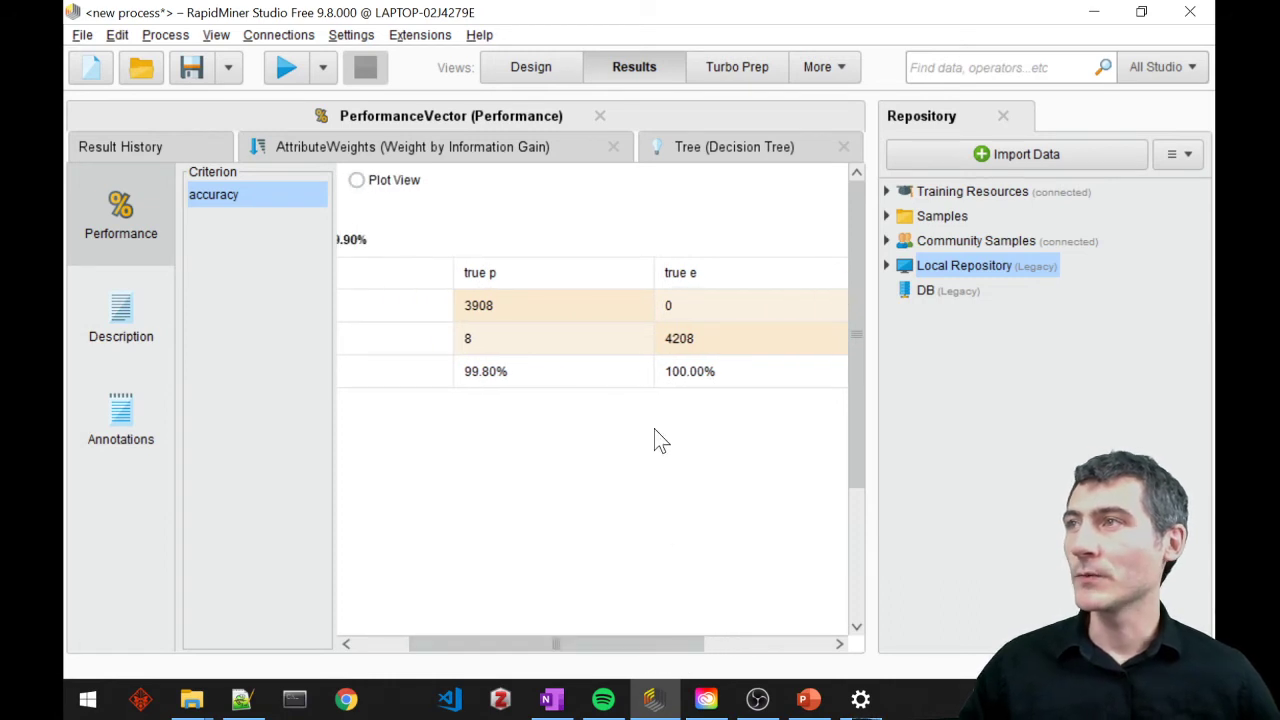
# Return to the process design, search the operators for "cross valida" and add a Cross Validation operator near Apply Model.
pyautogui.click(522, 70)
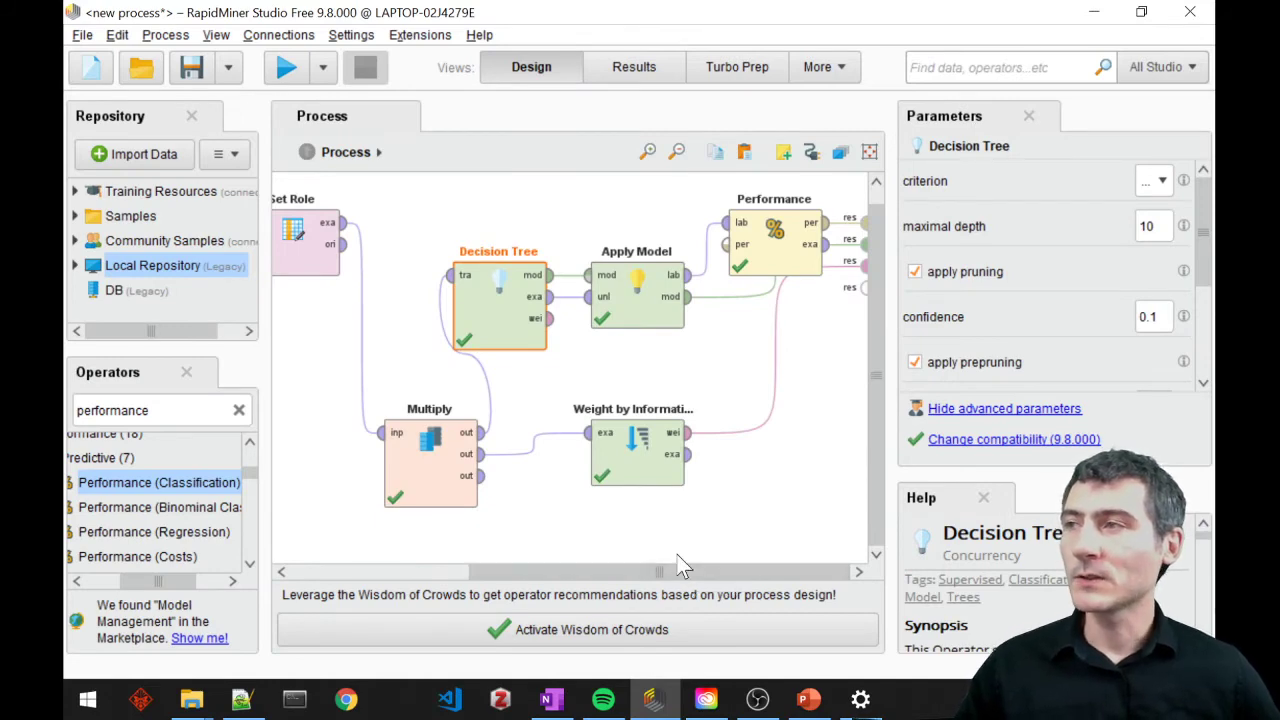
pyautogui.click(149, 410)
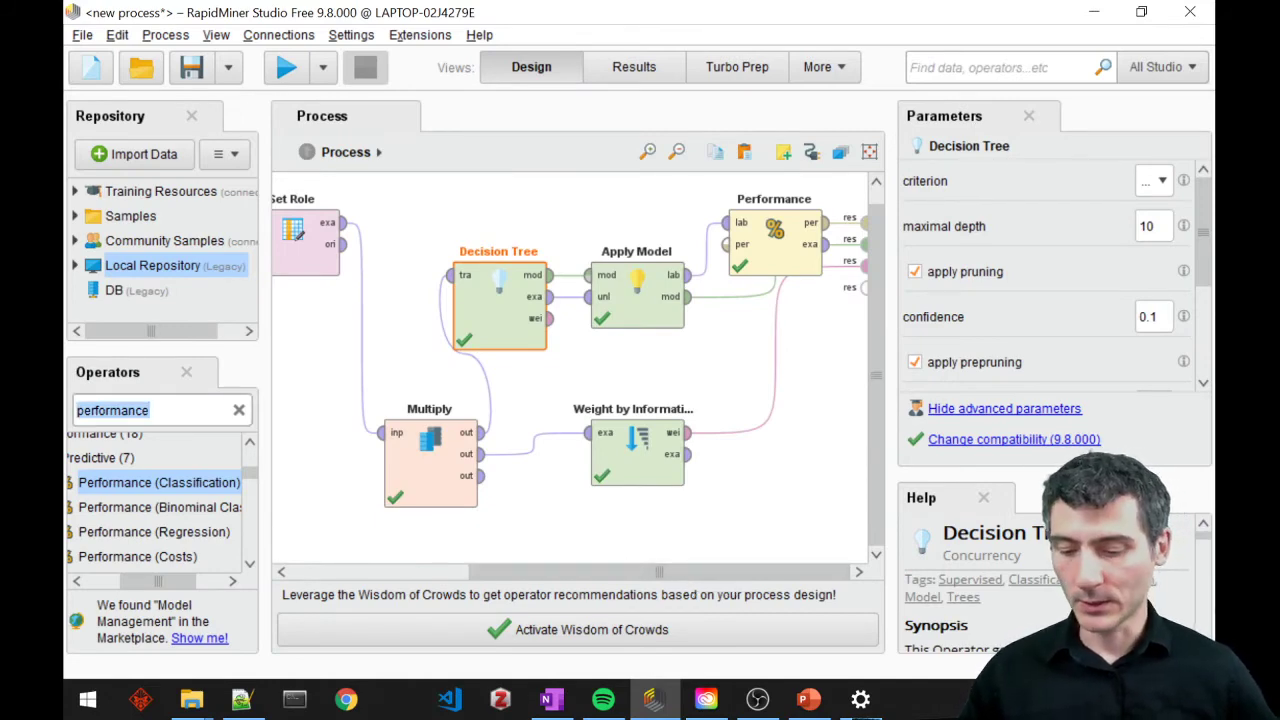
pyautogui.write('cross val')
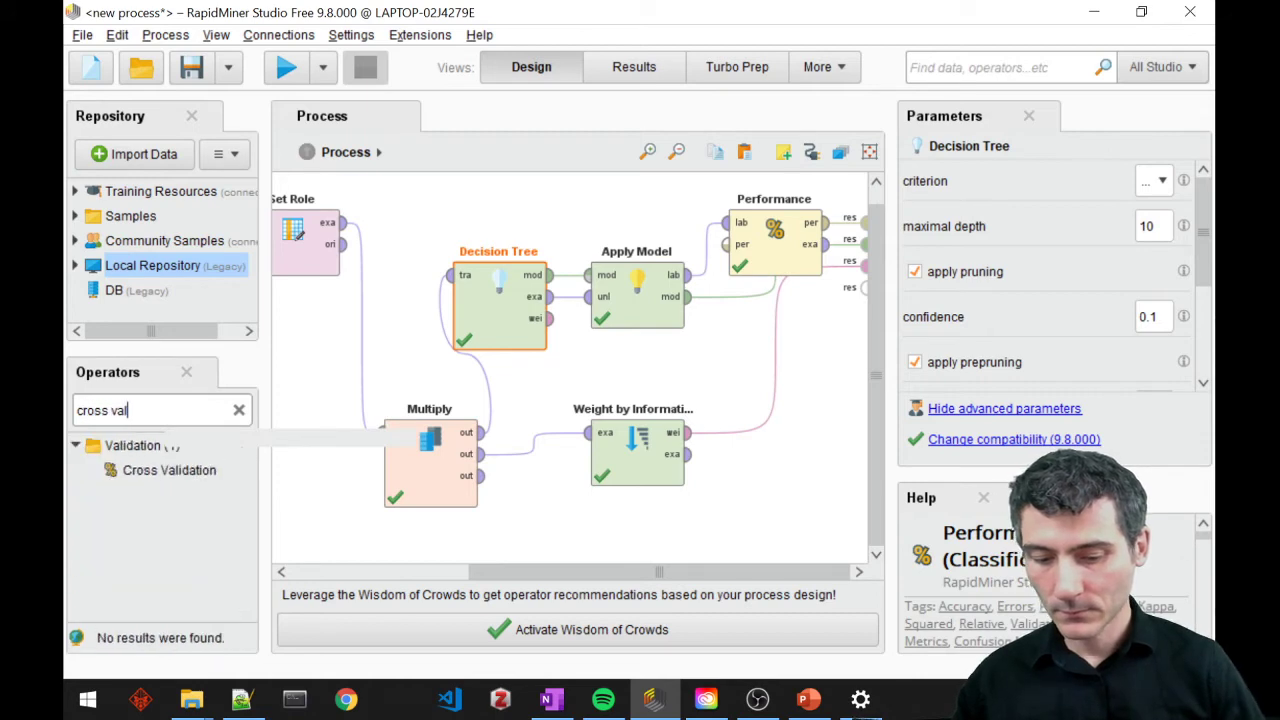
pyautogui.write('ida')
pyautogui.moveTo(170, 478)
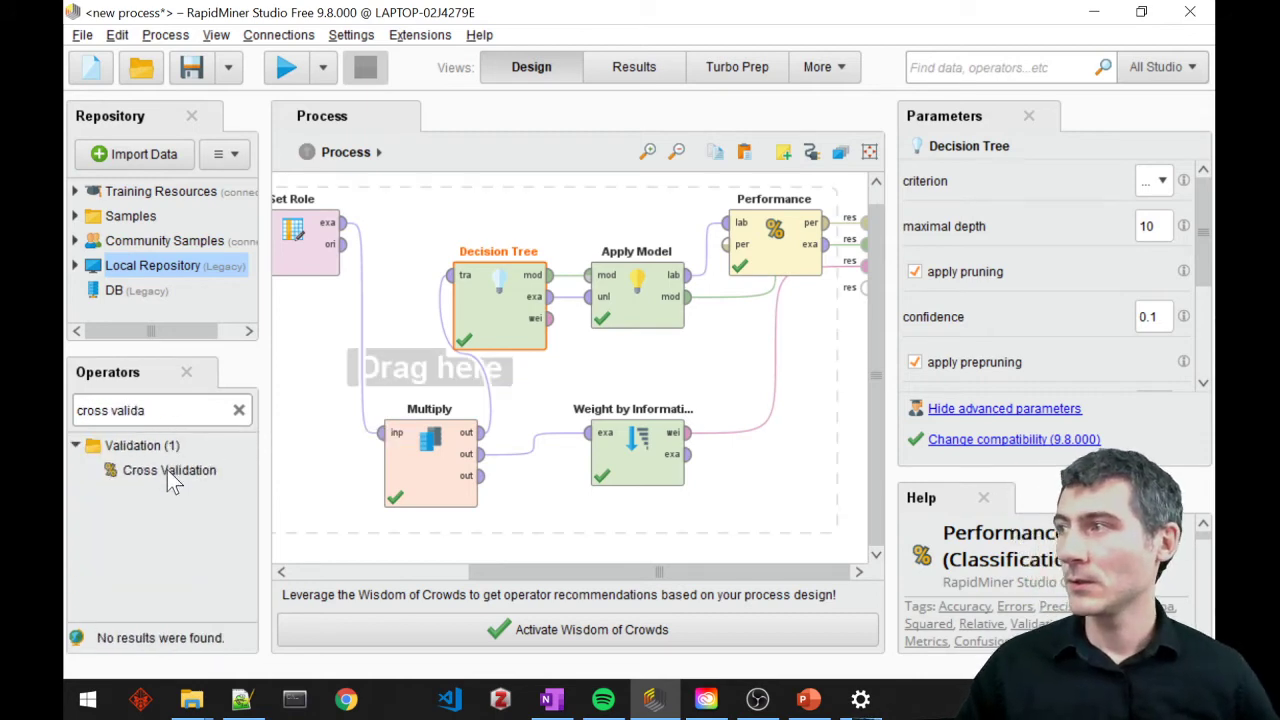
pyautogui.moveTo(170, 480); pyautogui.dragTo(746, 482)
pyautogui.moveTo(620, 366); pyautogui.dragTo(627, 357)
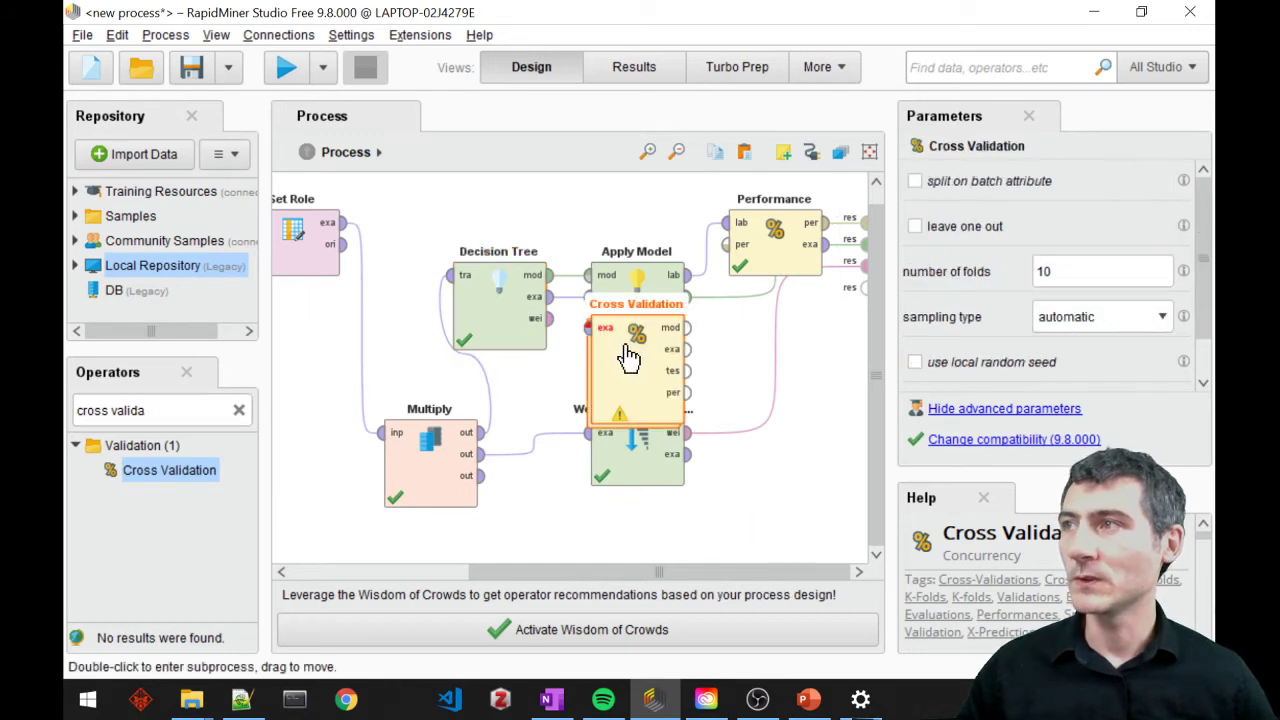
# Replace Apply Model, Performance and Decision Tree with Cross Validation by deleting all three and moving it into their place.
pyautogui.click(648, 284)
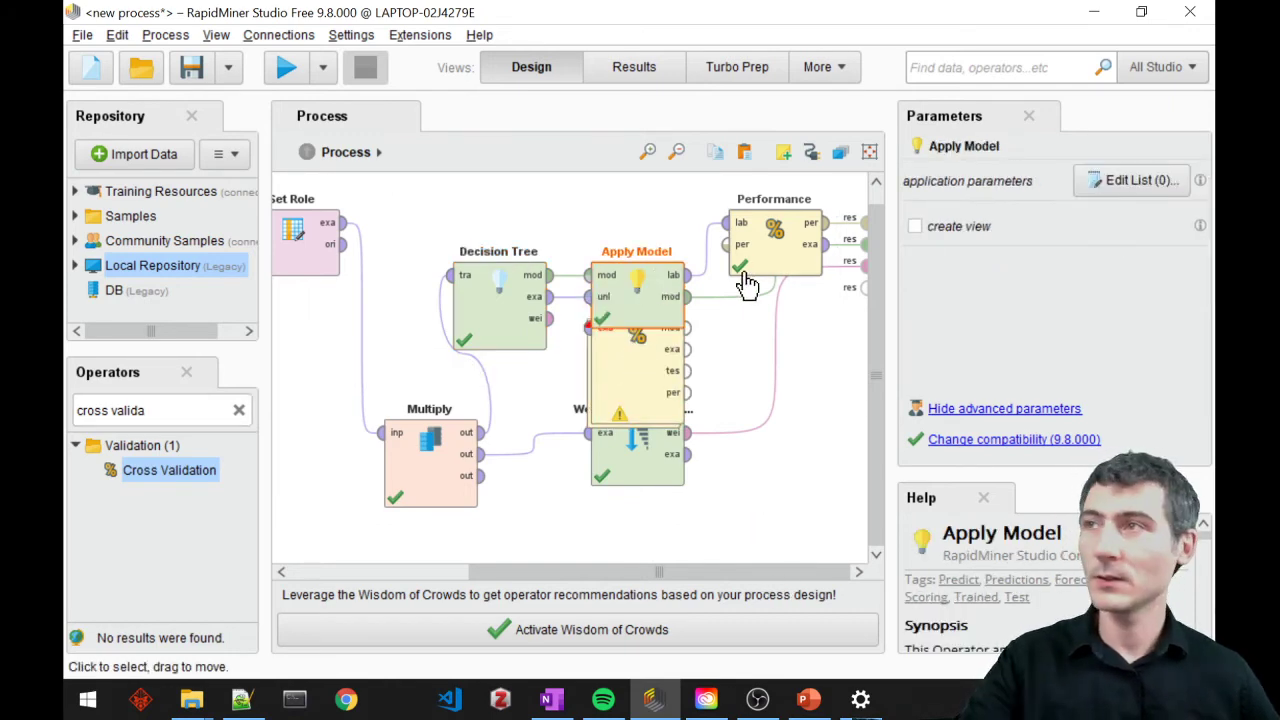
pyautogui.press('Delete')
pyautogui.click(770, 250)
pyautogui.press('Delete')
pyautogui.moveTo(620, 362); pyautogui.dragTo(610, 292)
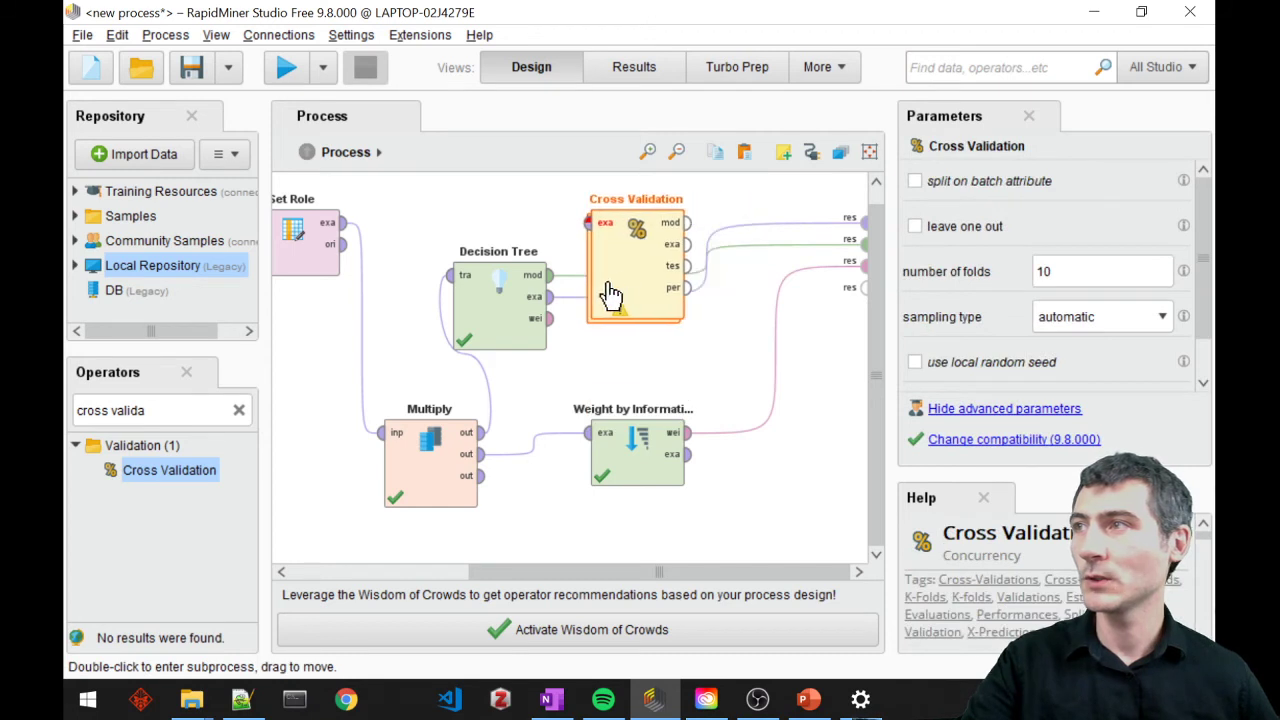
pyautogui.click(508, 318)
pyautogui.press('Delete')
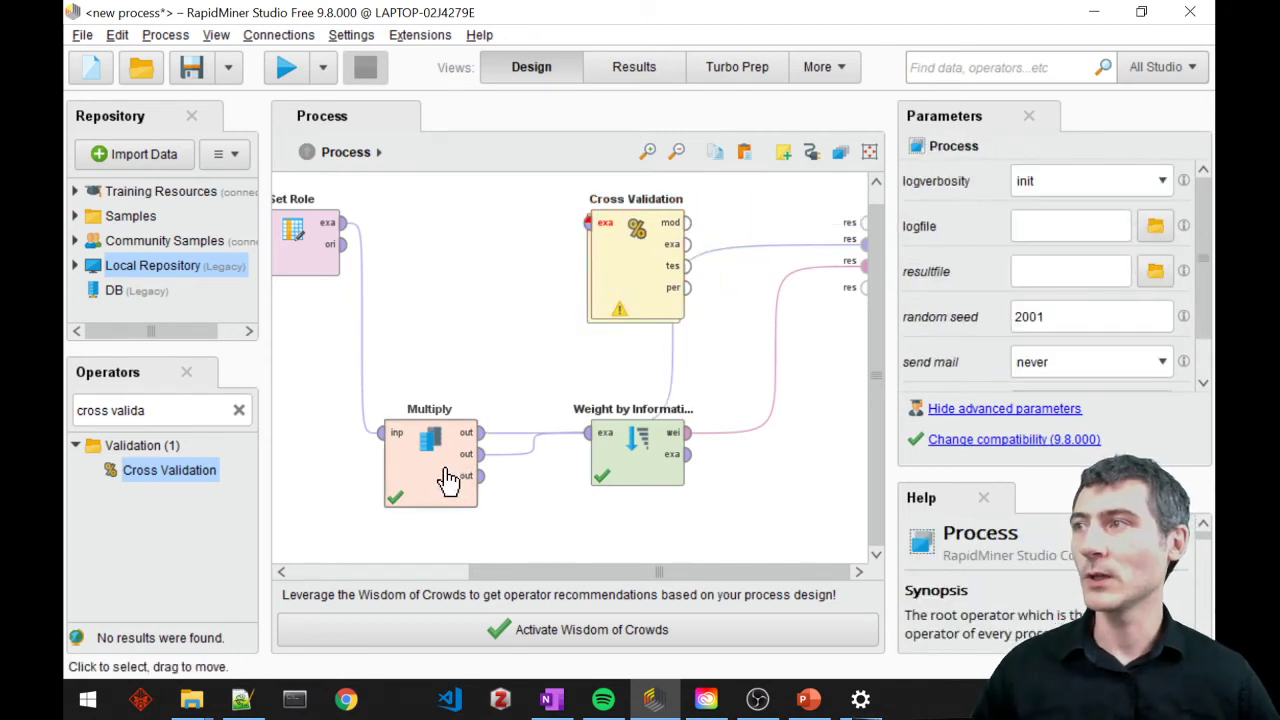
# Move Multiply up between the two branches and connect its first output to Cross Validation's example set input.
pyautogui.moveTo(443, 480); pyautogui.dragTo(437, 391)
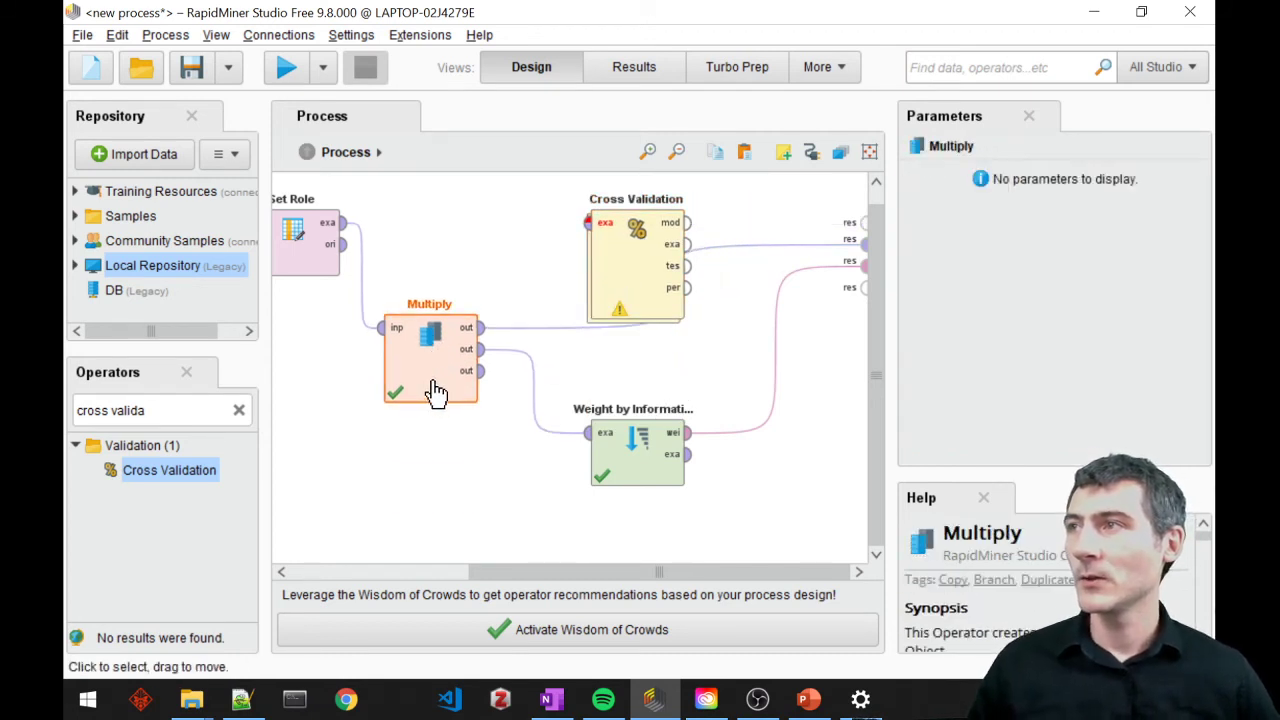
pyautogui.click(481, 327)
pyautogui.click(589, 222)
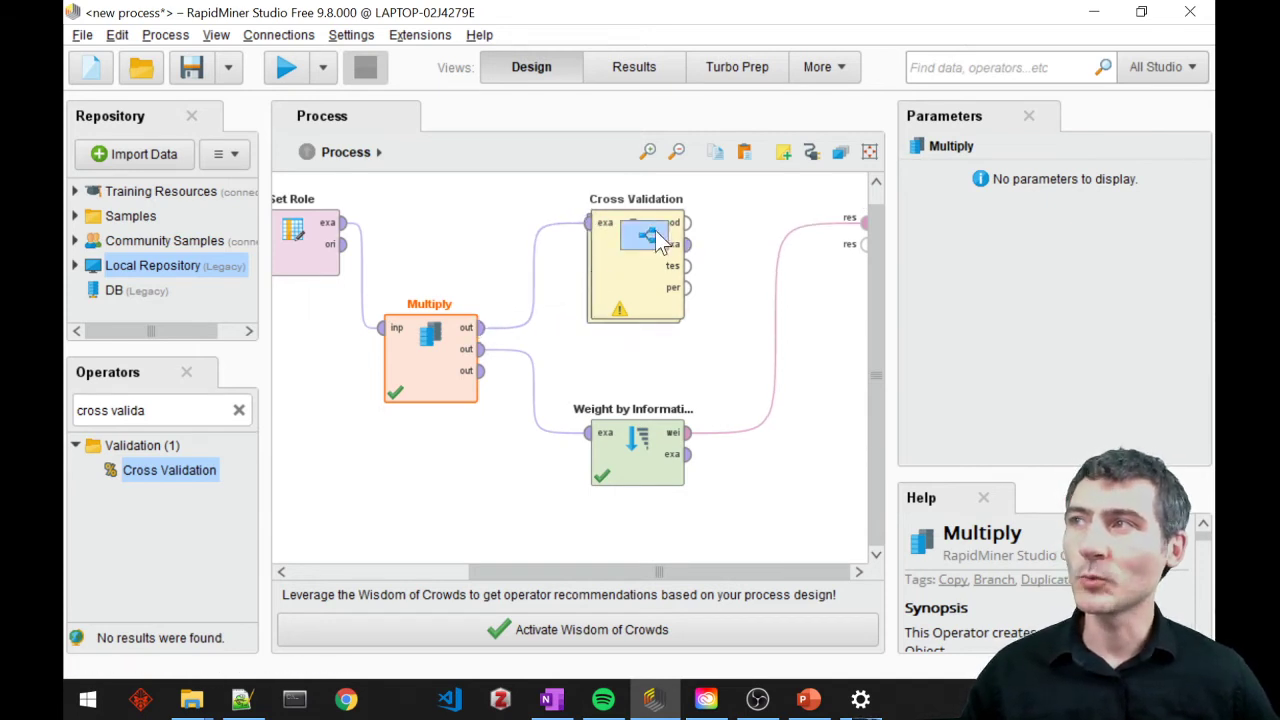
# Inside Cross Validation, add a Decision Tree to Training, connecting the training set to its input and its model output to the model port.
pyautogui.doubleClick(636, 291)
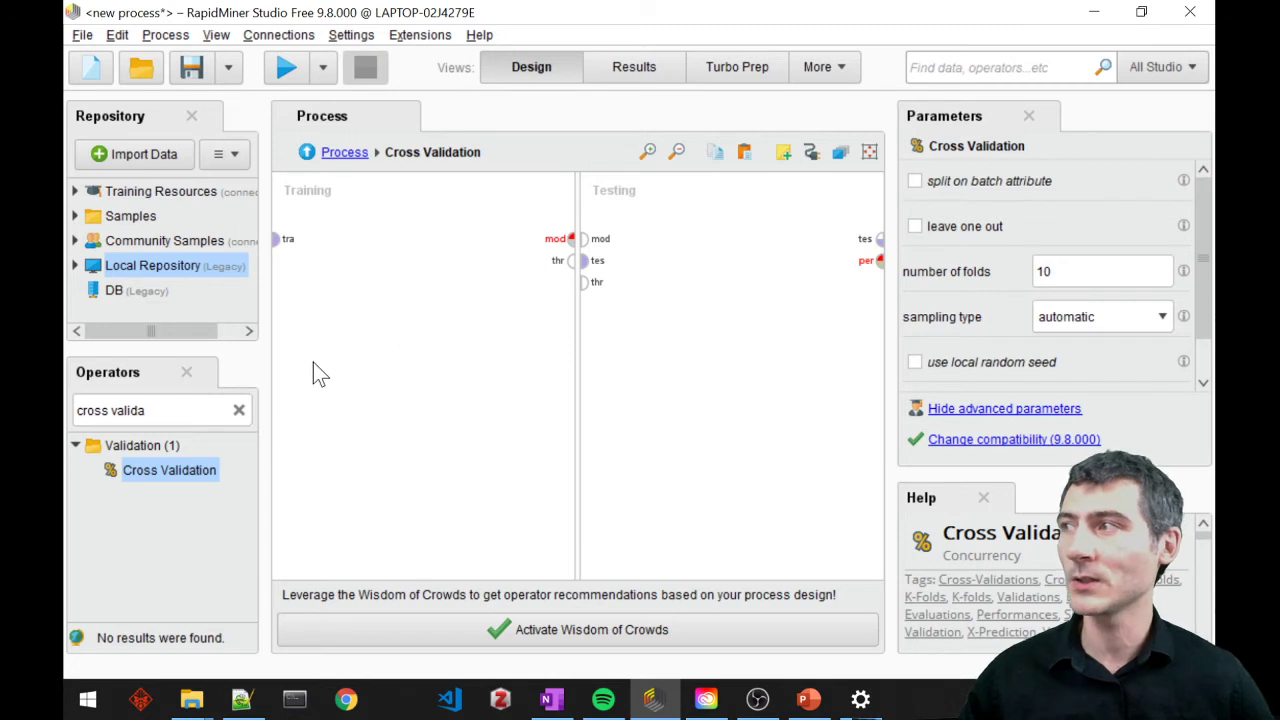
pyautogui.click(150, 410)
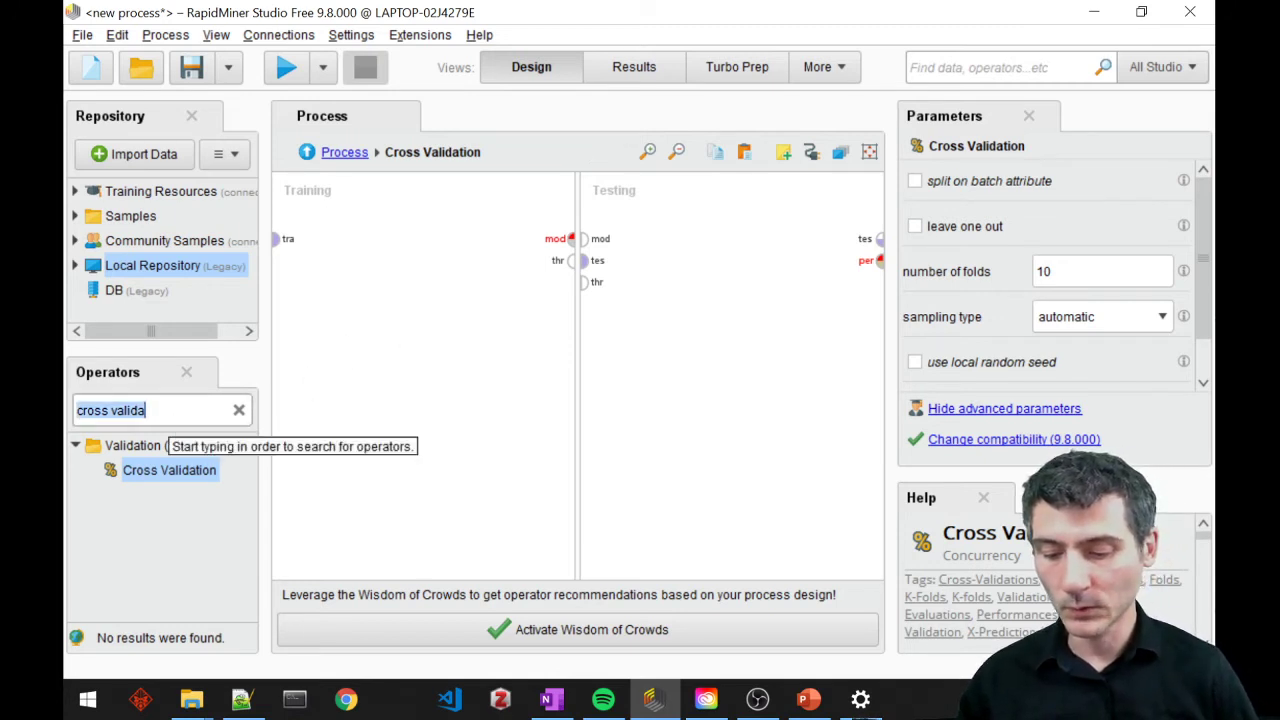
pyautogui.write('de')
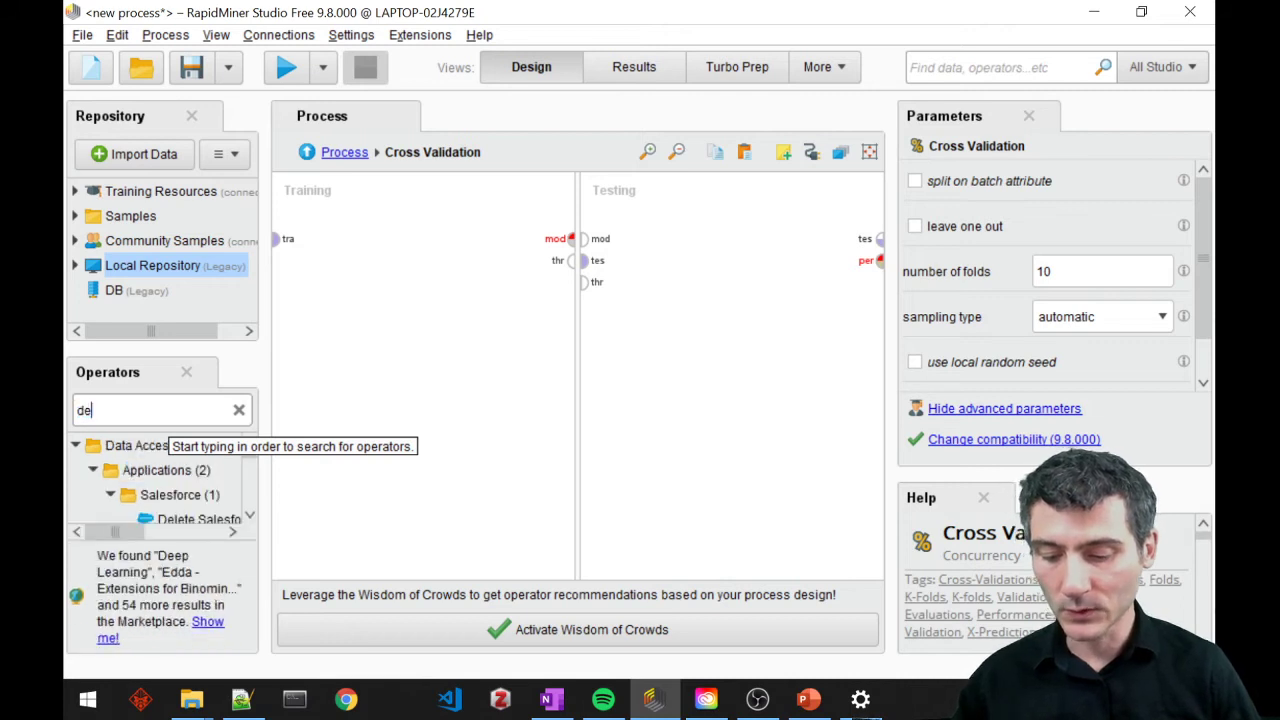
pyautogui.write('cision')
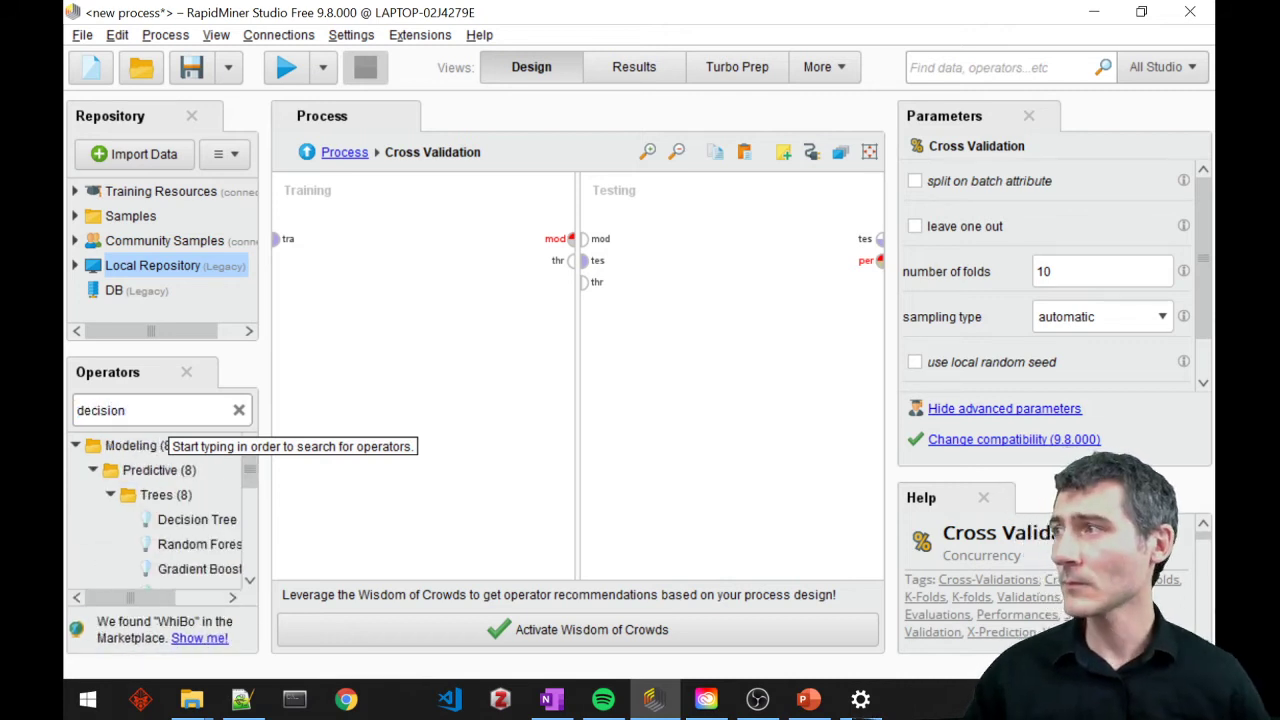
pyautogui.moveTo(176, 522); pyautogui.dragTo(368, 266)
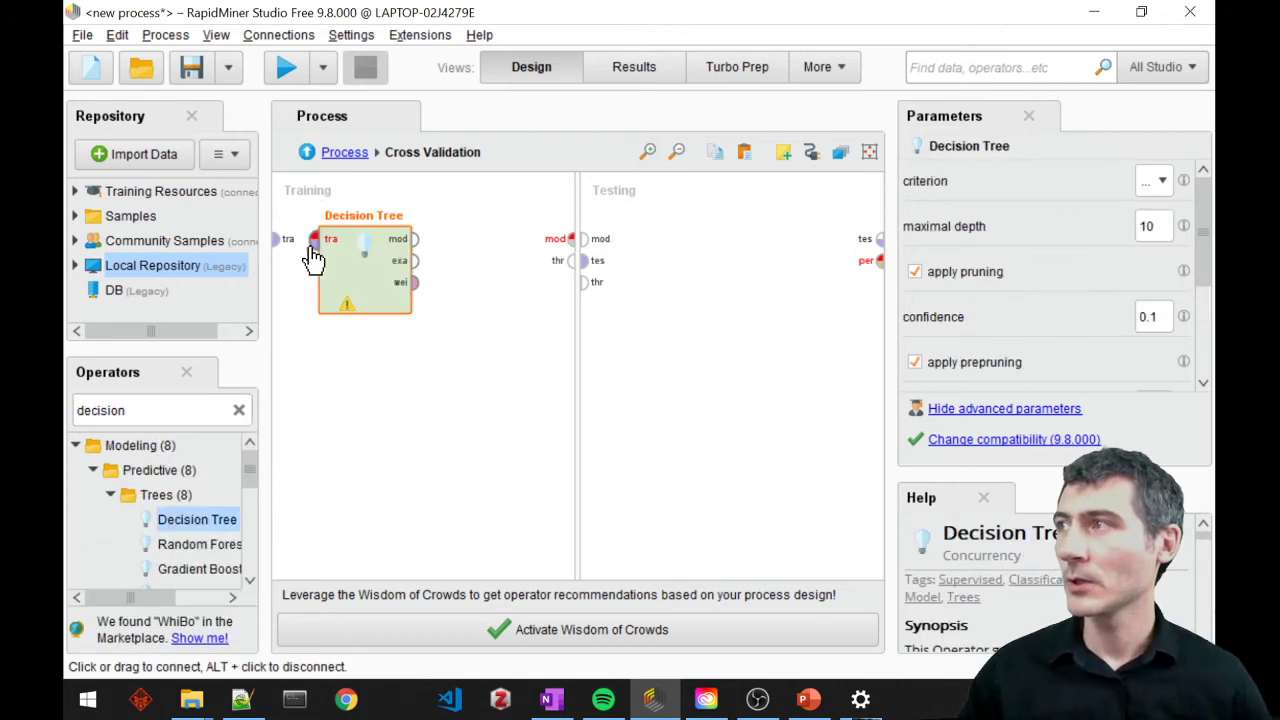
pyautogui.moveTo(278, 241); pyautogui.dragTo(315, 241)
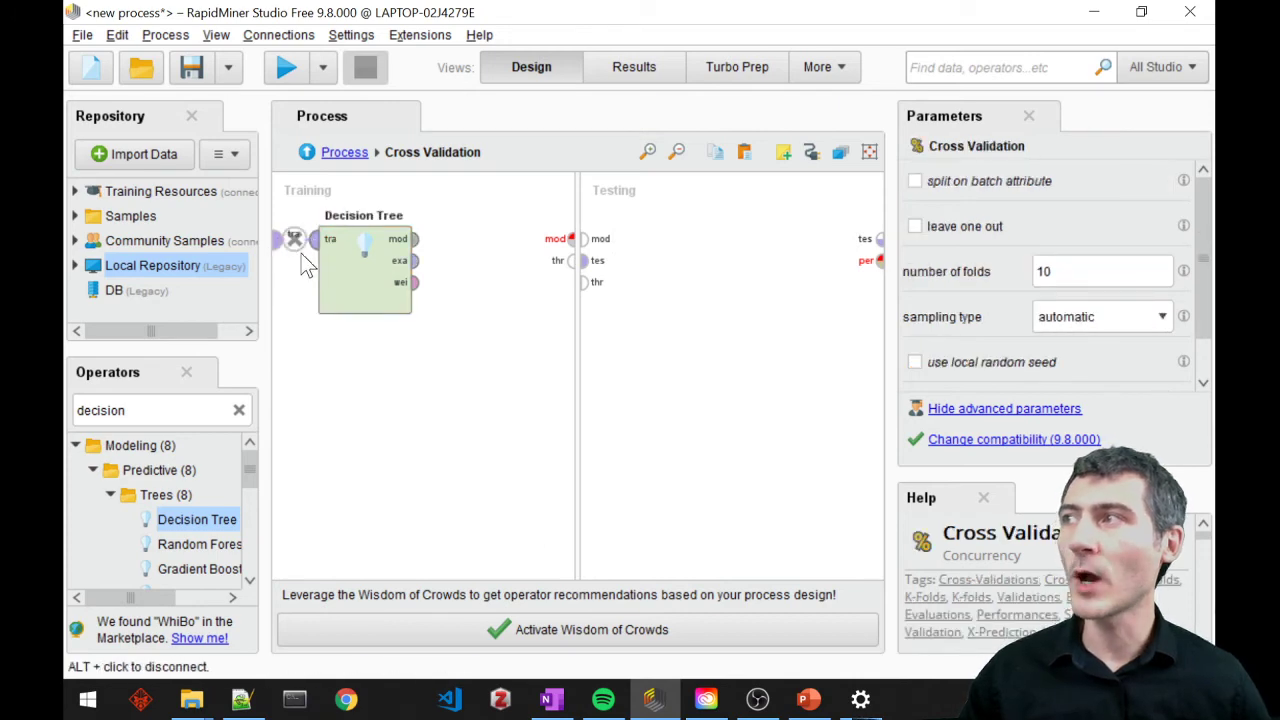
pyautogui.moveTo(412, 239); pyautogui.dragTo(574, 239)
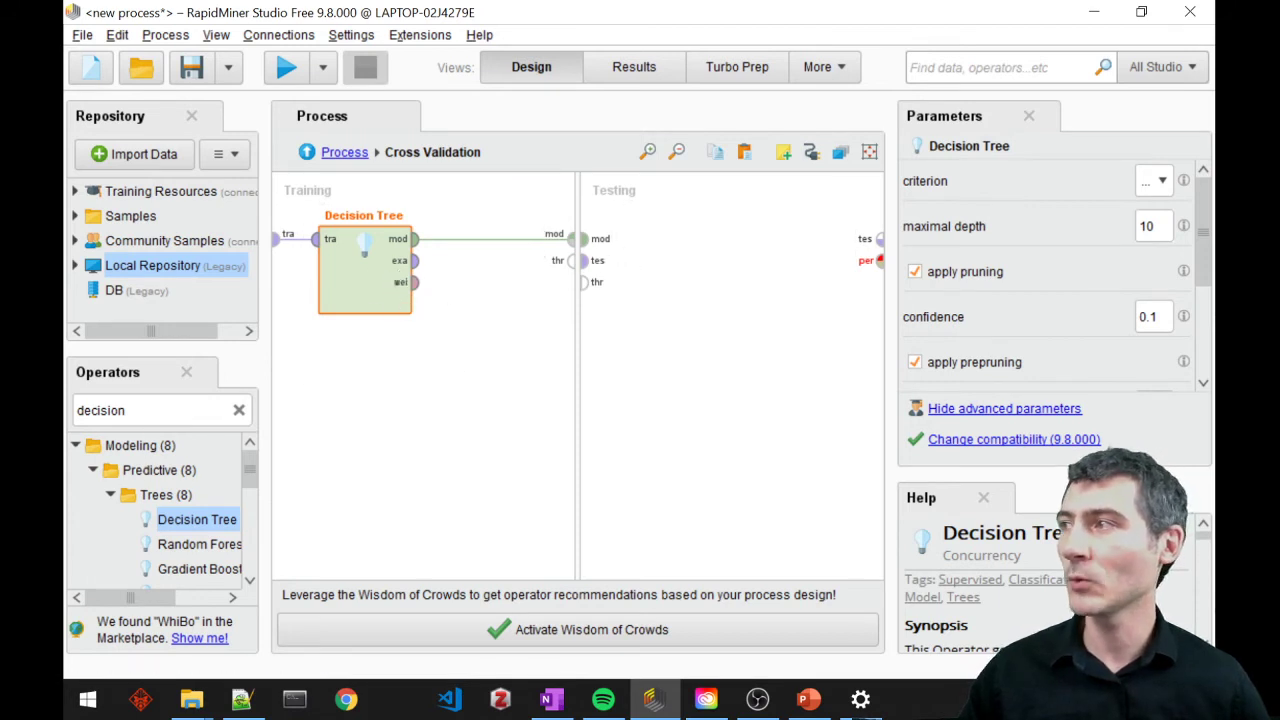
# Search the operators for "apply model" and add an Apply Model operator to the Testing subprocess.
pyautogui.doubleClick(100, 410)
pyautogui.write('apply model')
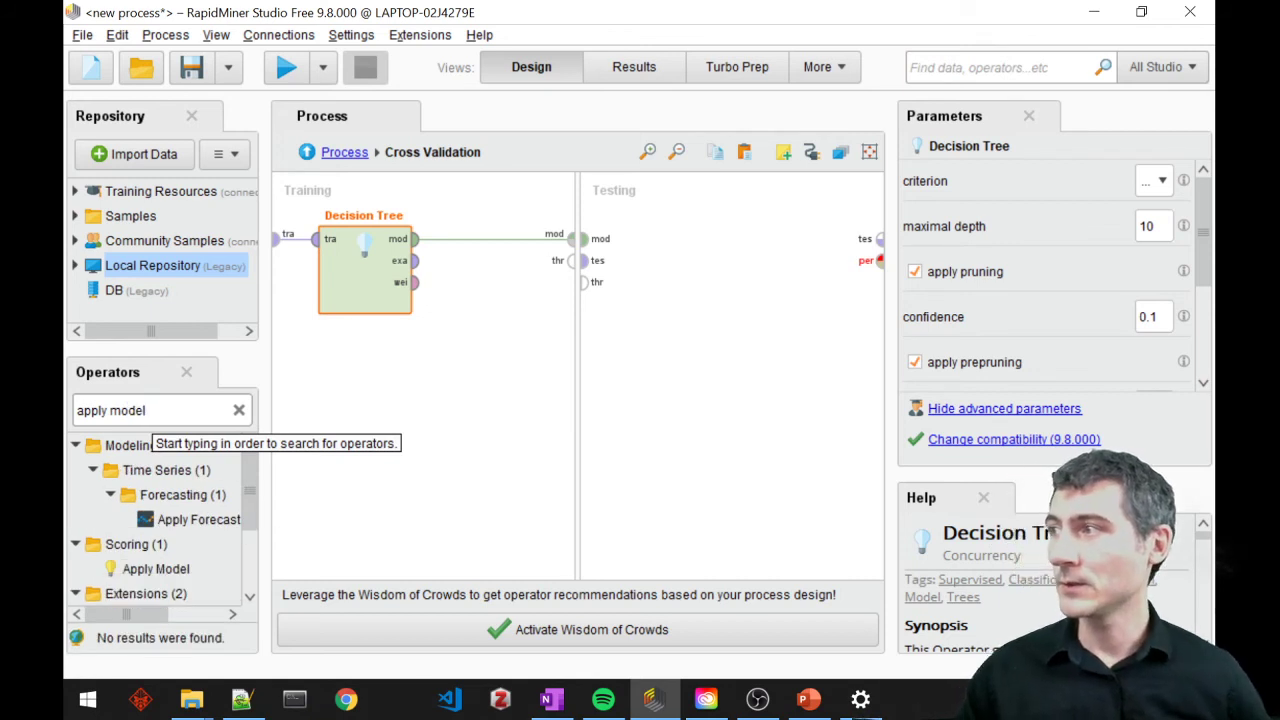
pyautogui.click(158, 568)
pyautogui.moveTo(684, 243); pyautogui.dragTo(676, 250)
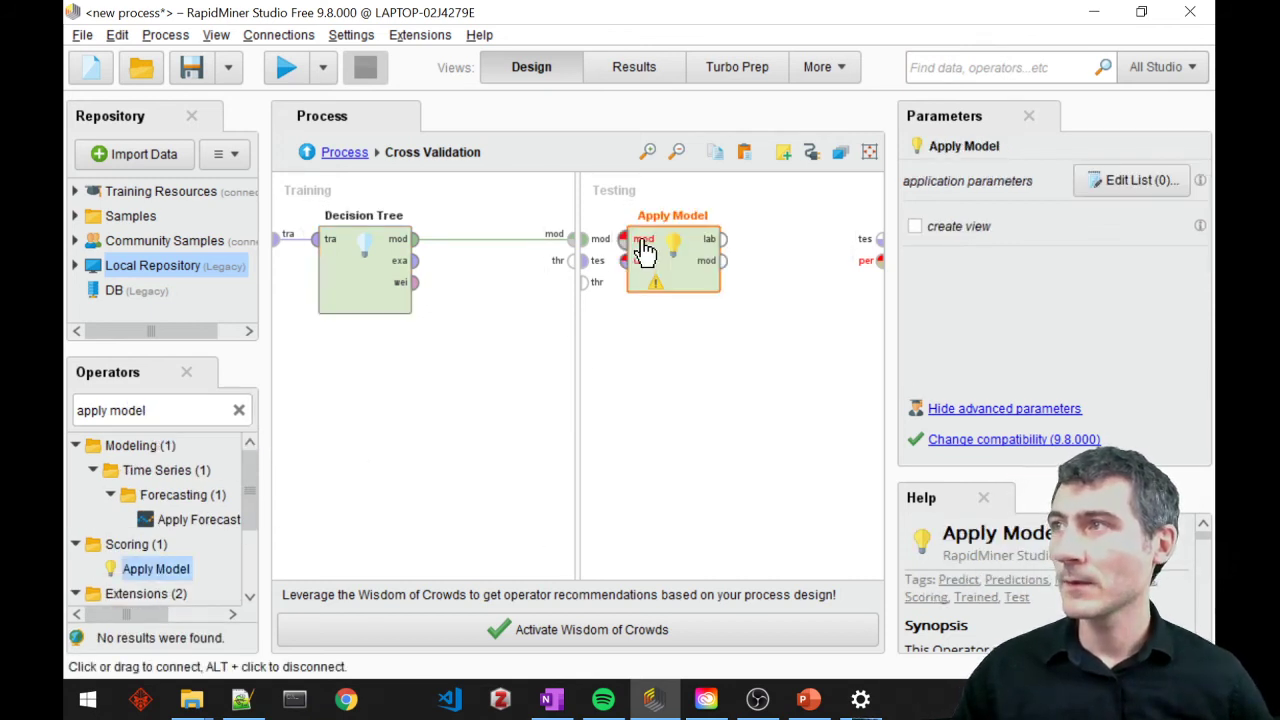
# Connect the Testing model port to Apply Model's model input and the test set port to its unlabelled data input.
pyautogui.click(586, 239)
pyautogui.click(621, 241)
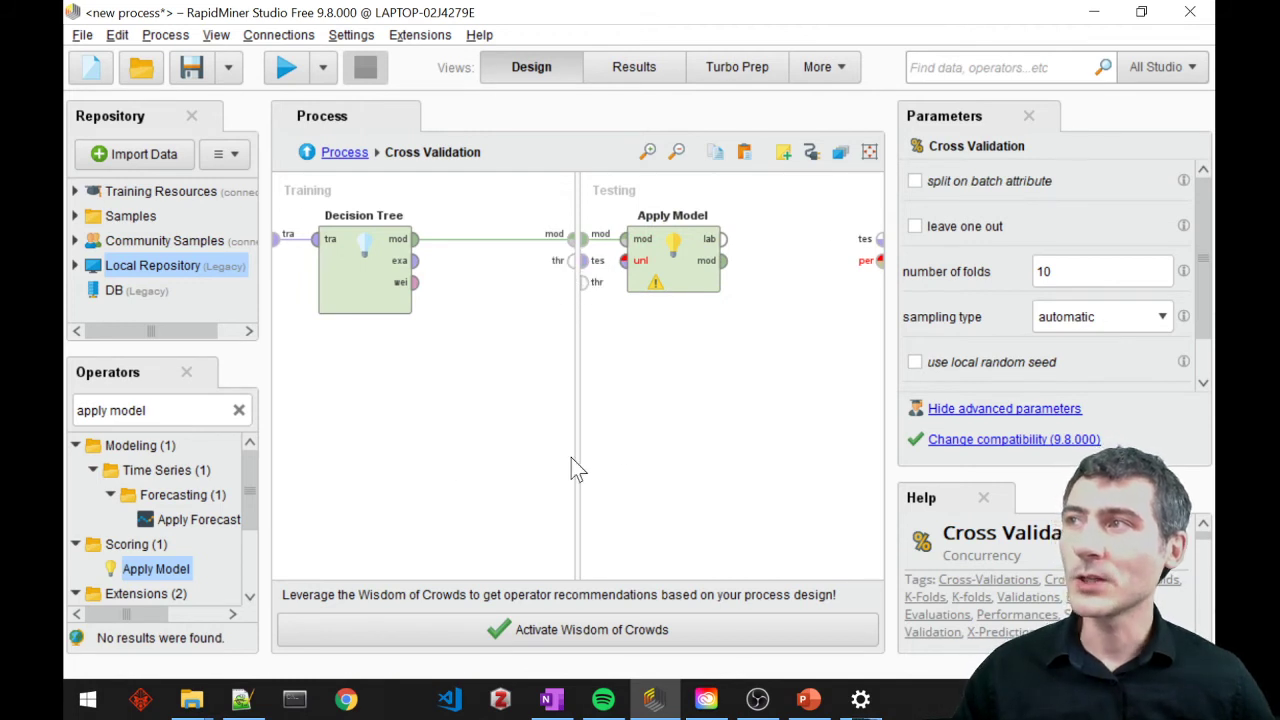
pyautogui.click(588, 261)
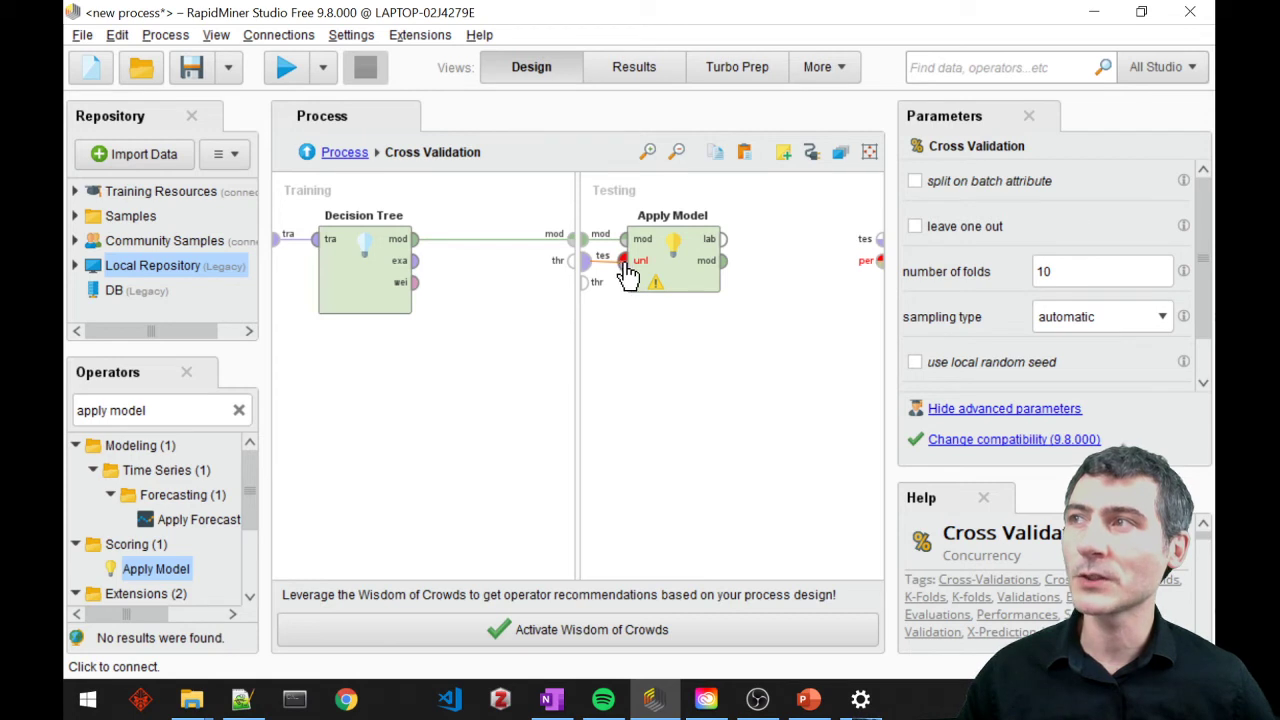
pyautogui.click(623, 262)
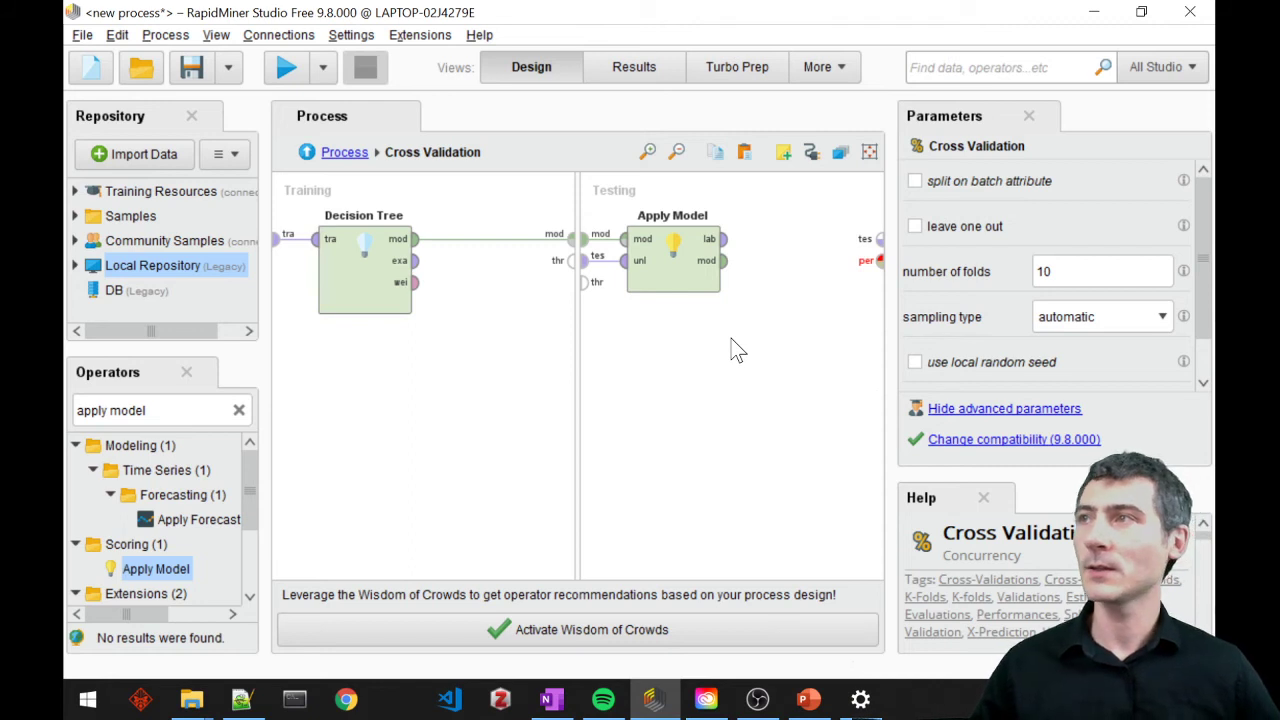
# Connect Apply Model's labelled data output directly to the Testing subprocess's test set results port.
pyautogui.click(724, 239)
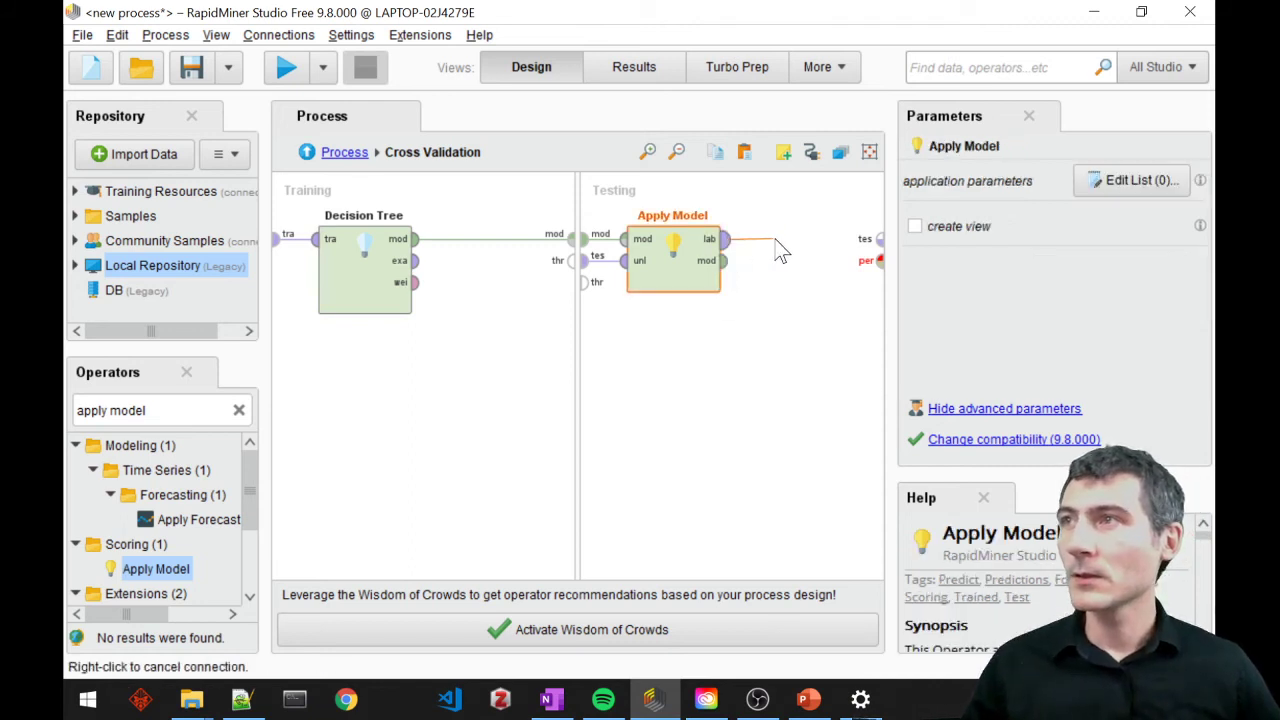
pyautogui.rightClick(781, 251)
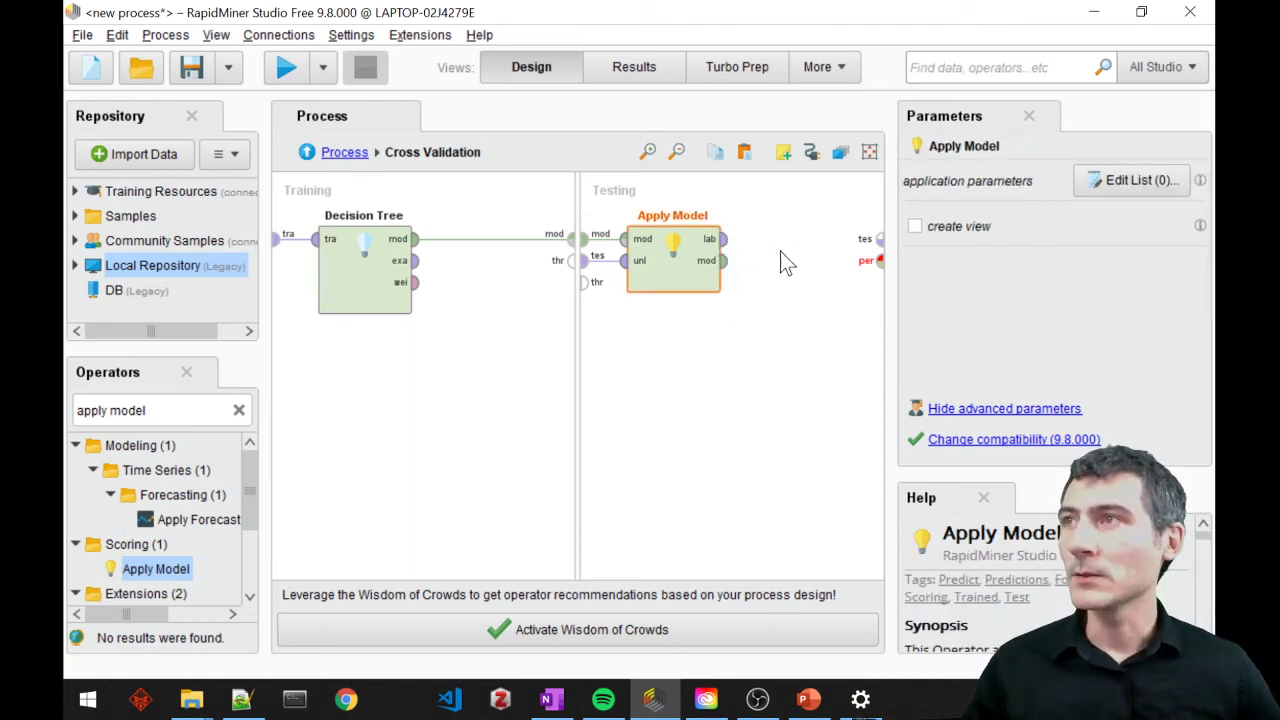
pyautogui.click(724, 239)
pyautogui.click(880, 241)
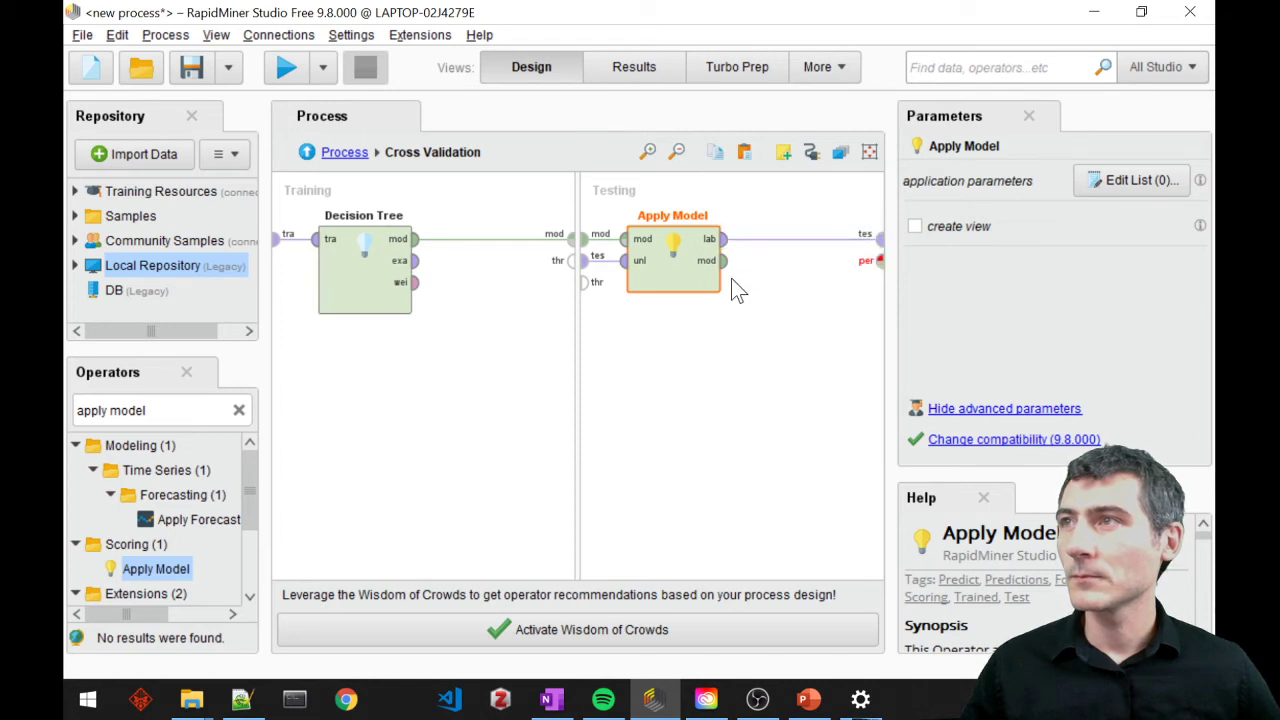
pyautogui.click(724, 261)
pyautogui.click(877, 259)
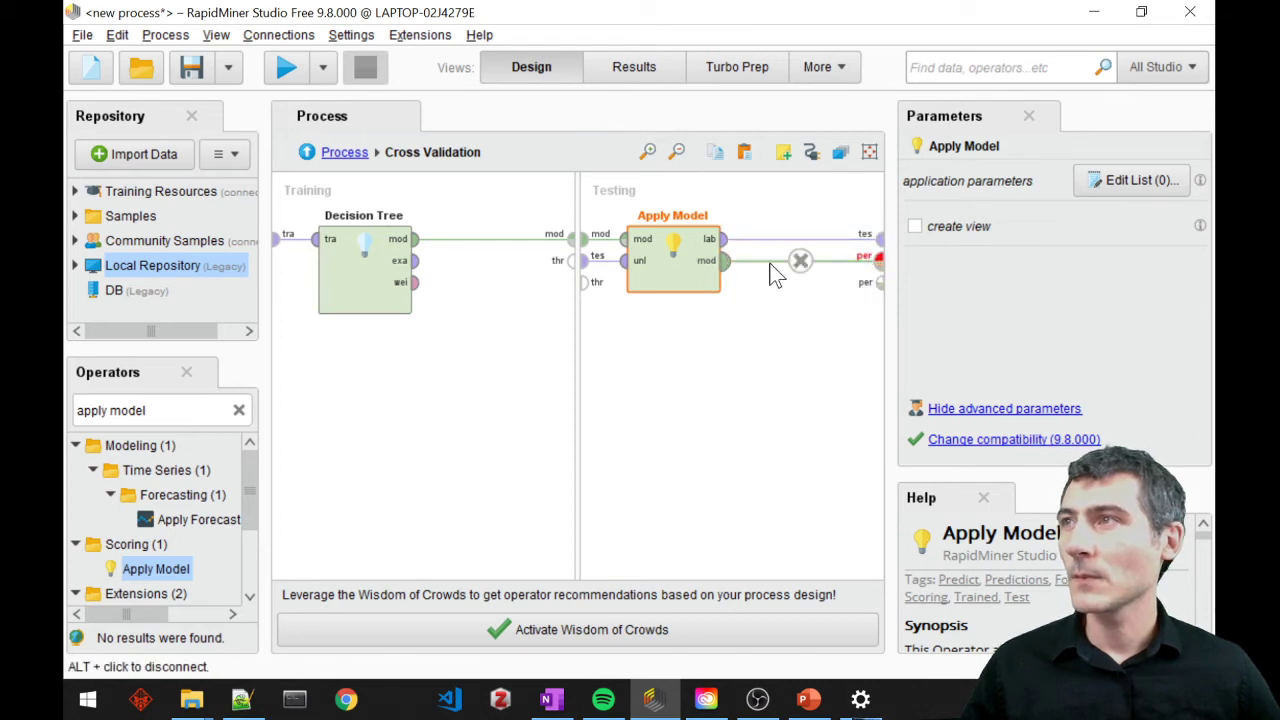
pyautogui.click(802, 260)
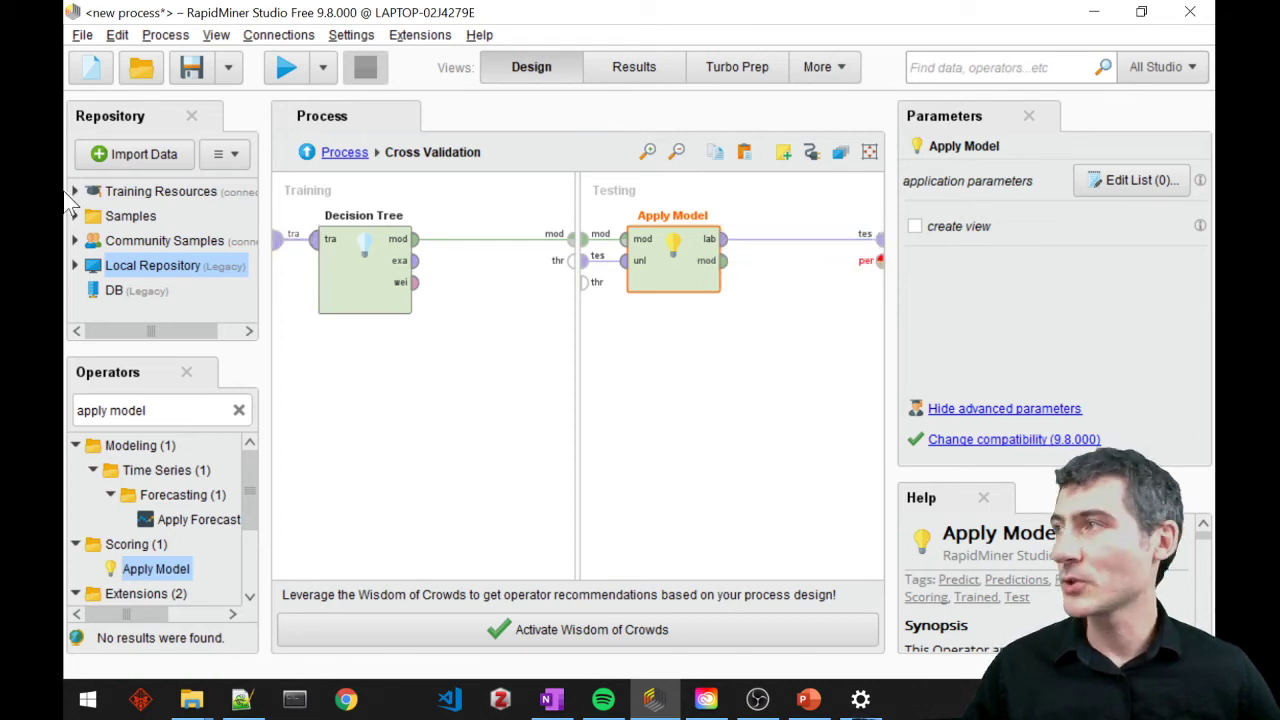
# Search the operators for "clasification" and add Performance (Classification) after Apply Model in the Testing subprocess.
pyautogui.click(205, 420)
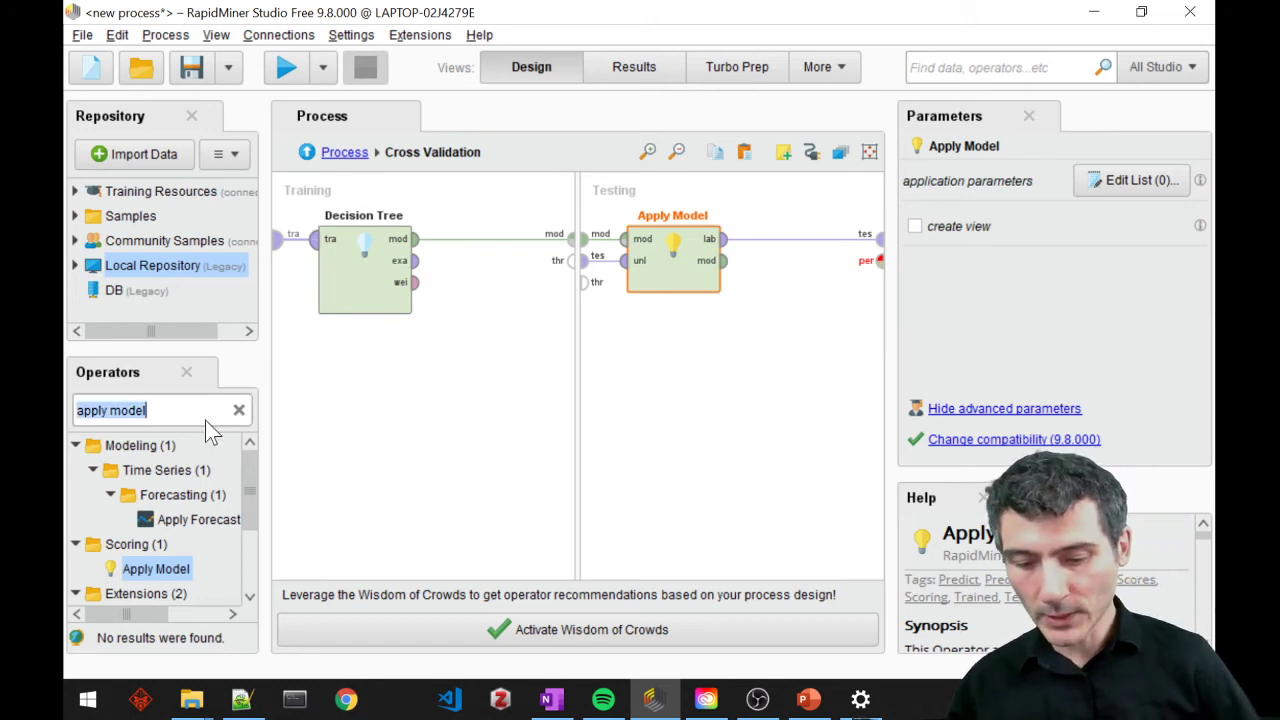
pyautogui.write('clasifica')
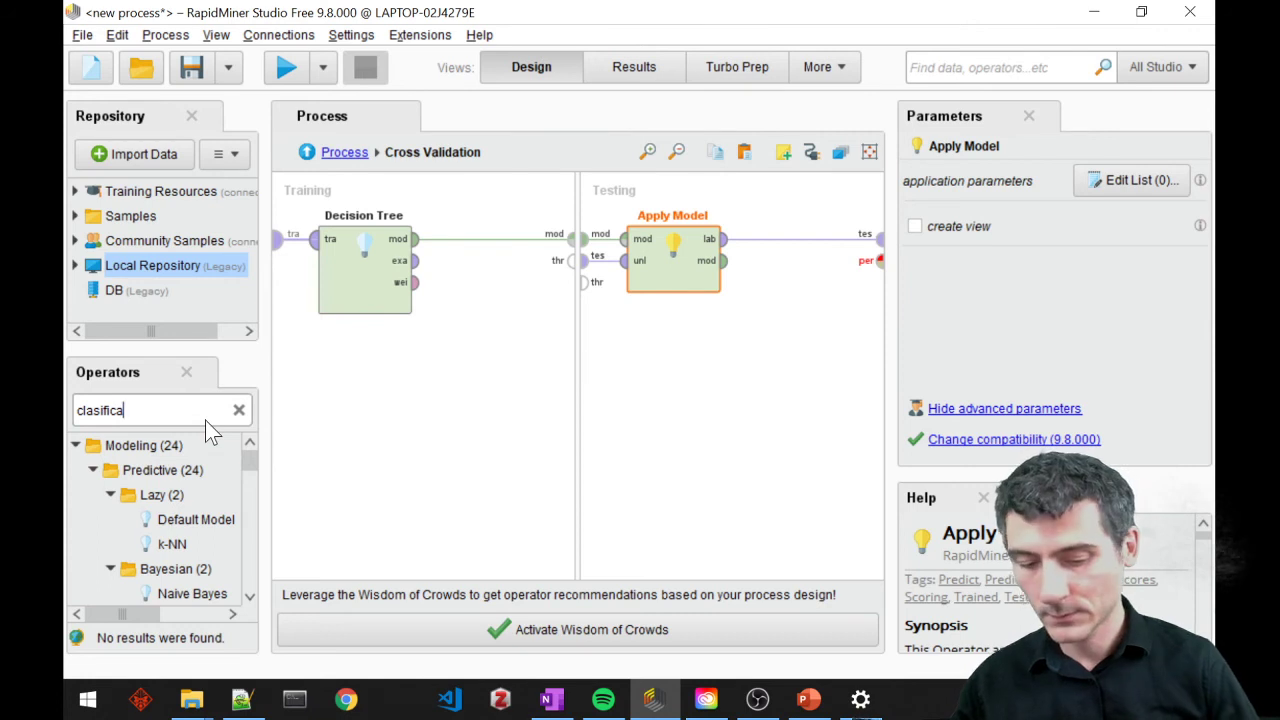
pyautogui.write('tion perf')
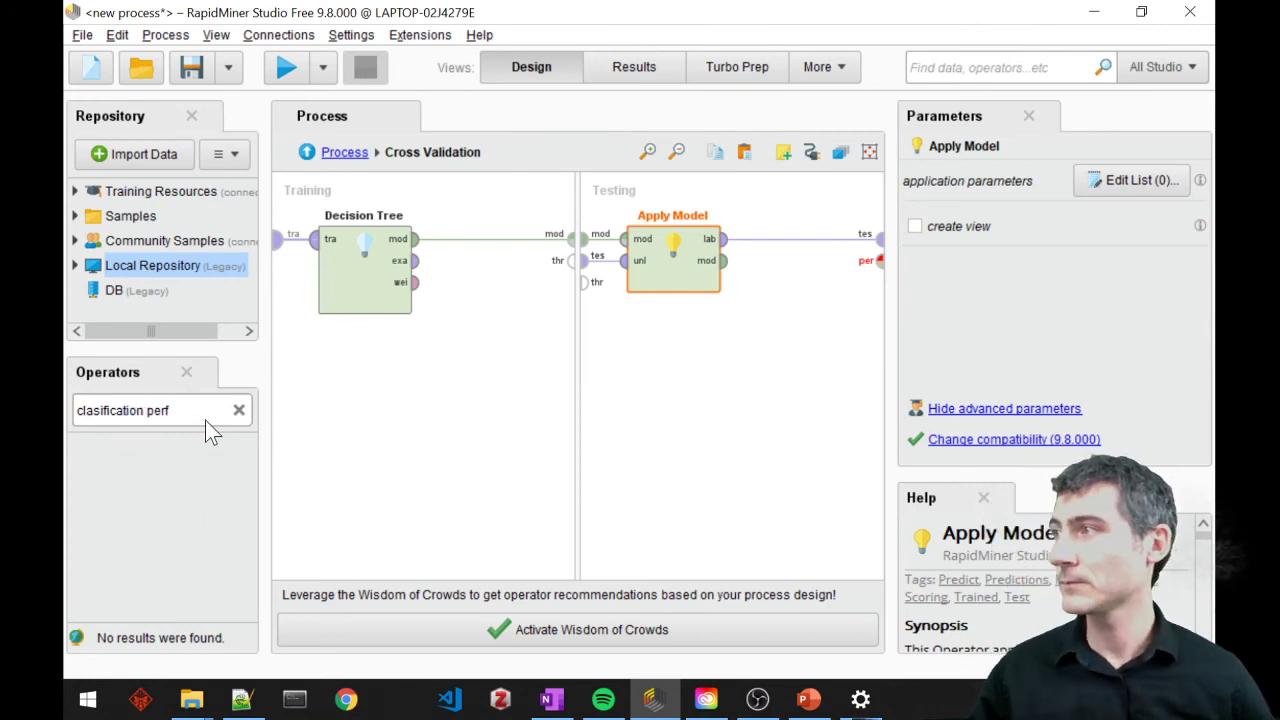
pyautogui.hotkey('ctrl', 'shift', 'Left')
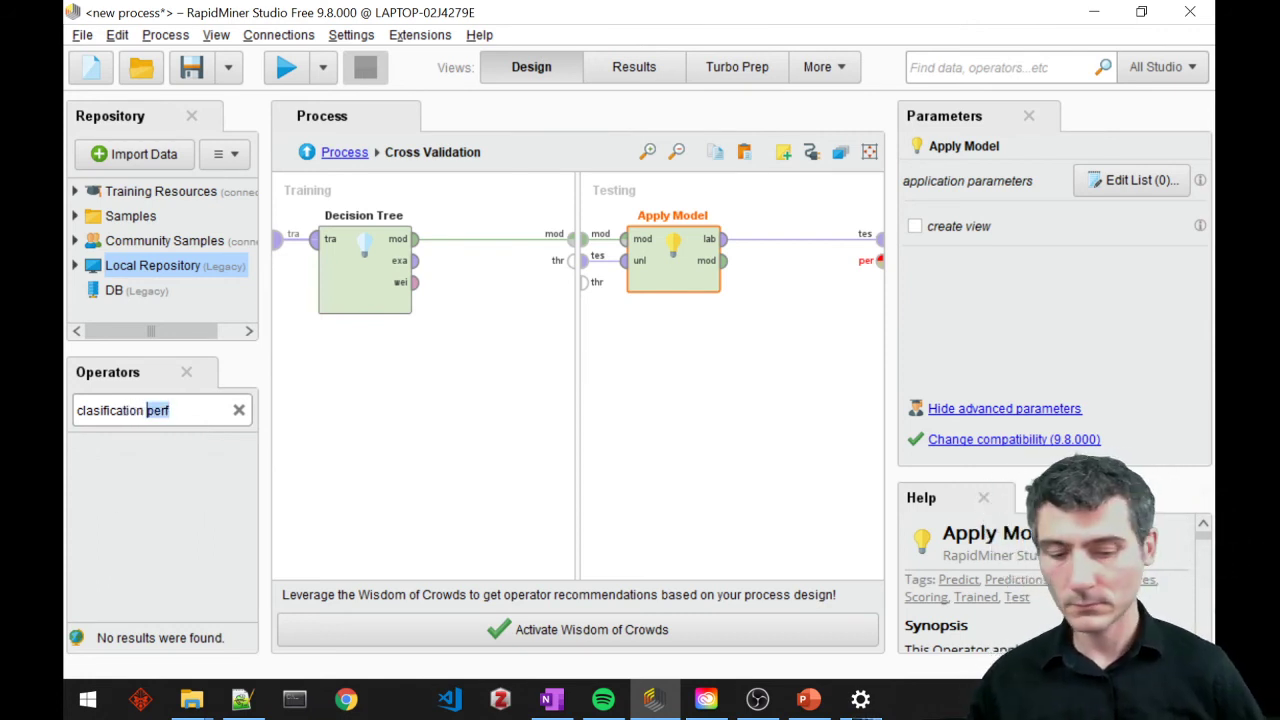
pyautogui.press('BackSpace')
pyautogui.scroll(-10, 160, 535)
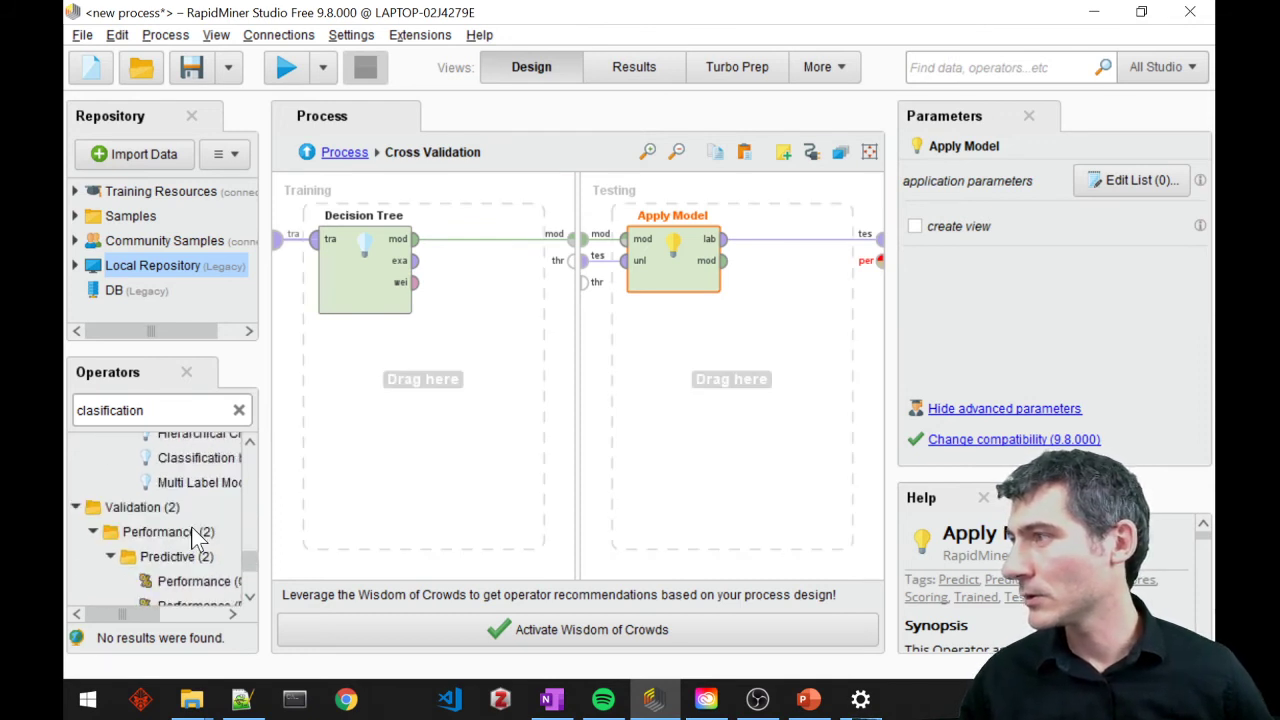
pyautogui.moveTo(190, 581); pyautogui.dragTo(820, 286)
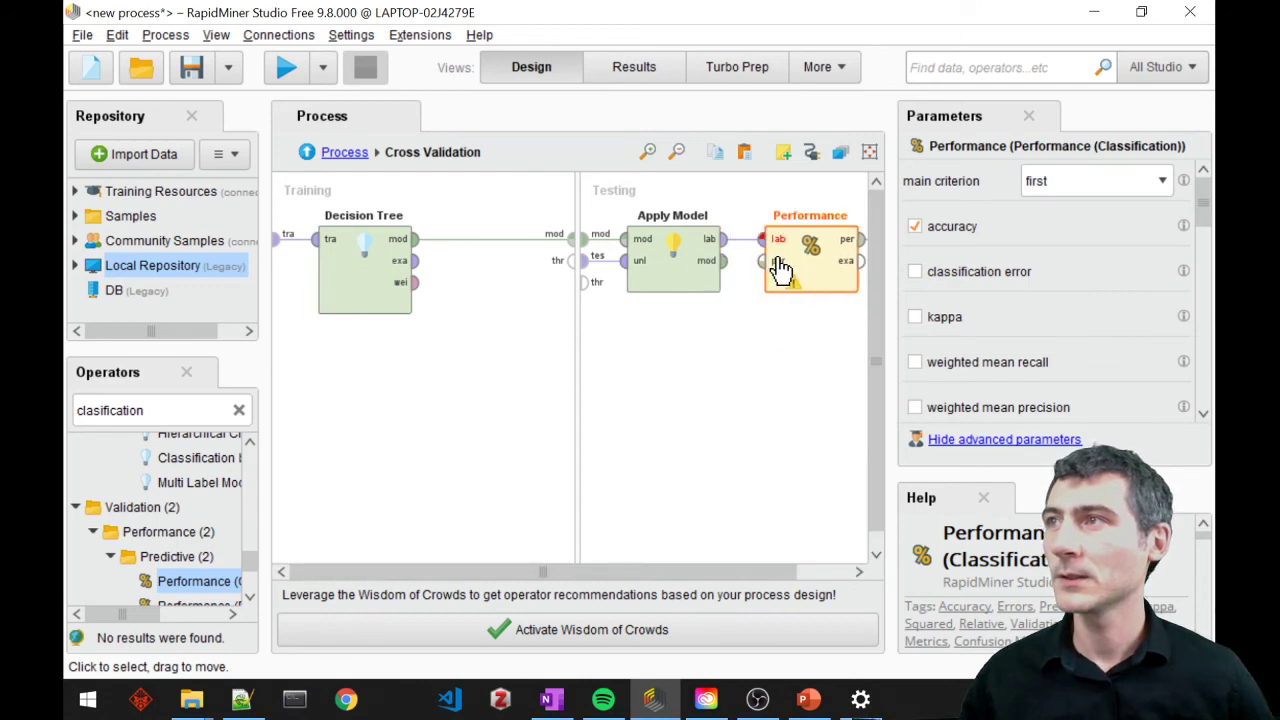
# Connect Apply Model's labelled data output to Performance's label input in the Testing subprocess.
pyautogui.click(722, 239)
pyautogui.click(763, 240)
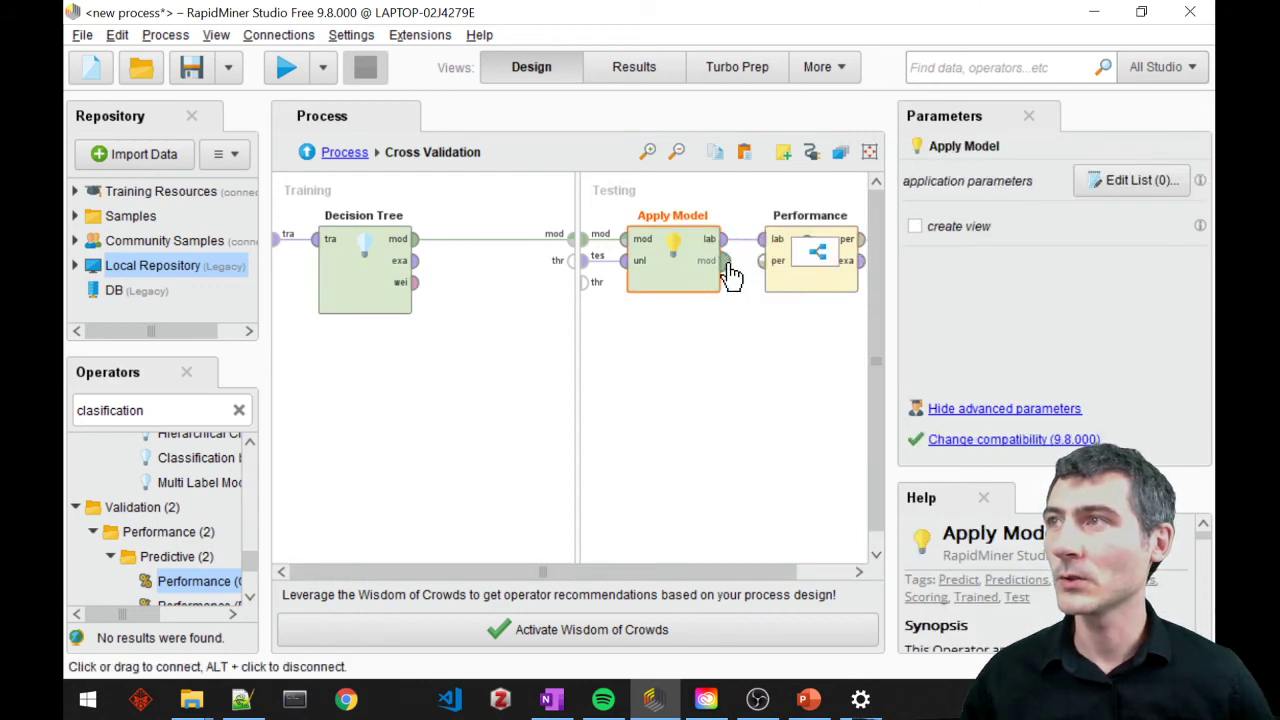
pyautogui.moveTo(779, 572); pyautogui.dragTo(932, 560)
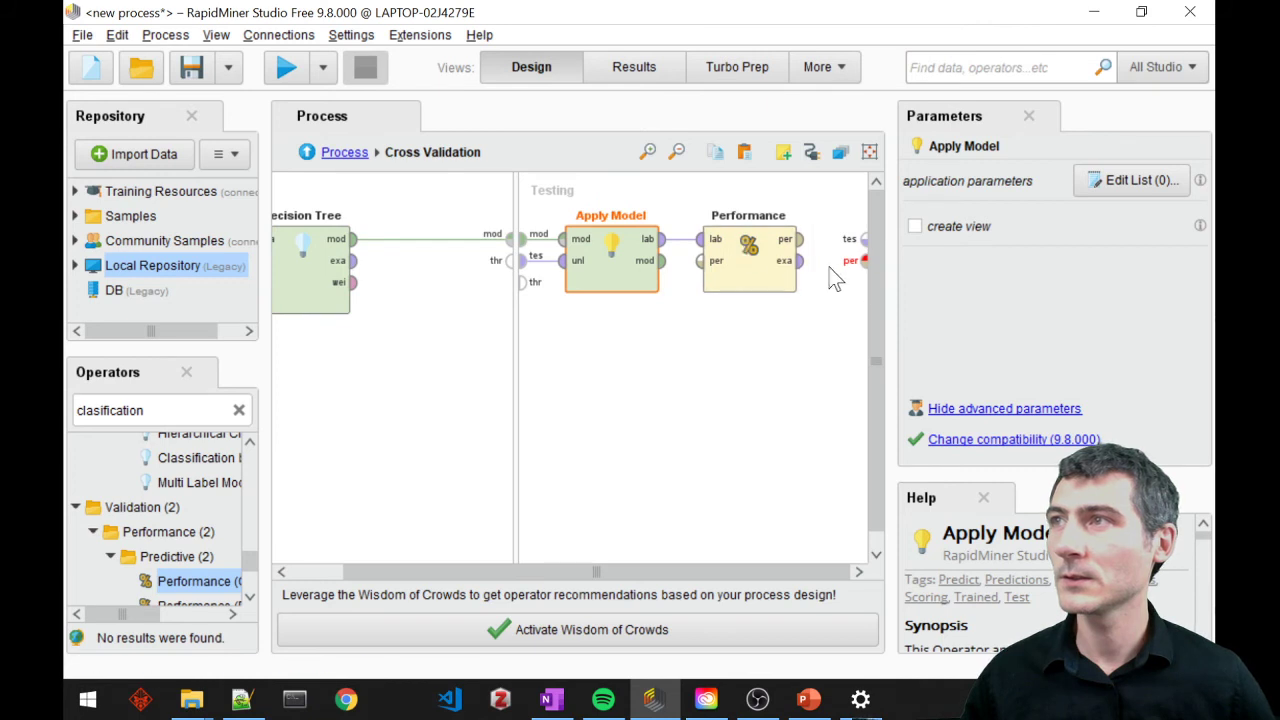
# Connect Performance's performance output to the Testing subprocess's performance port and its example set output to the test set results port.
pyautogui.click(800, 240)
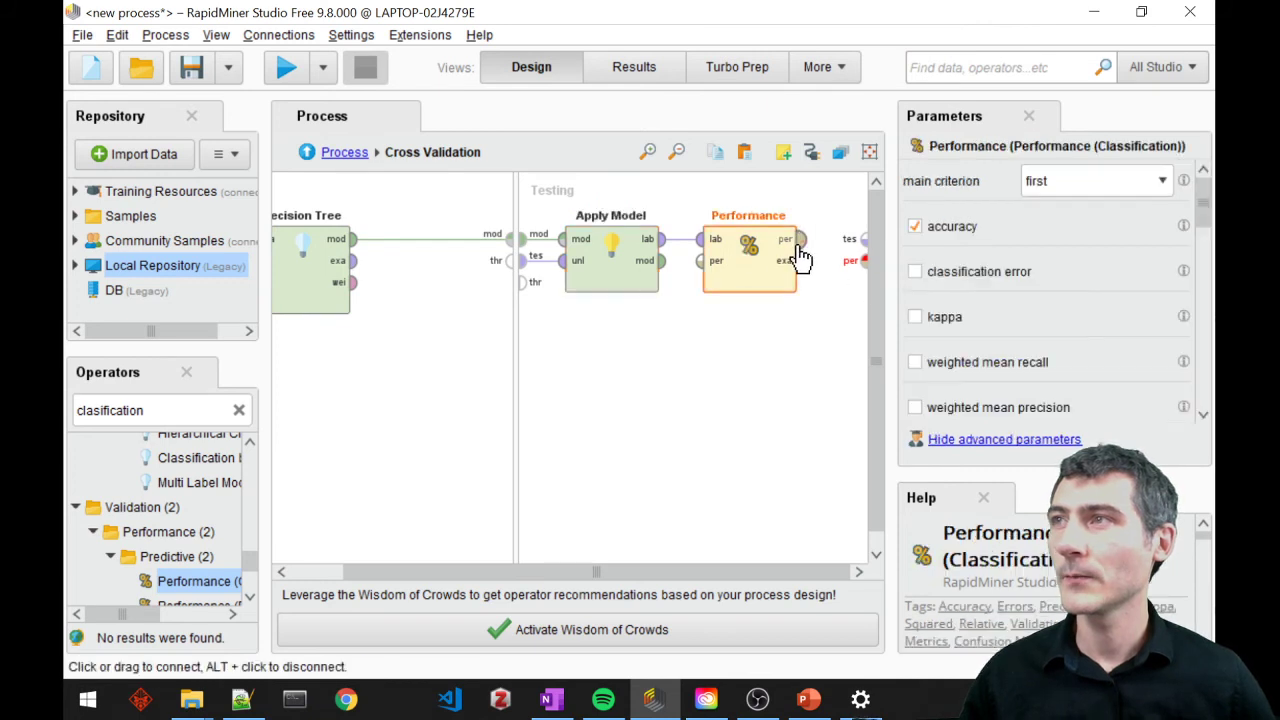
pyautogui.click(858, 248)
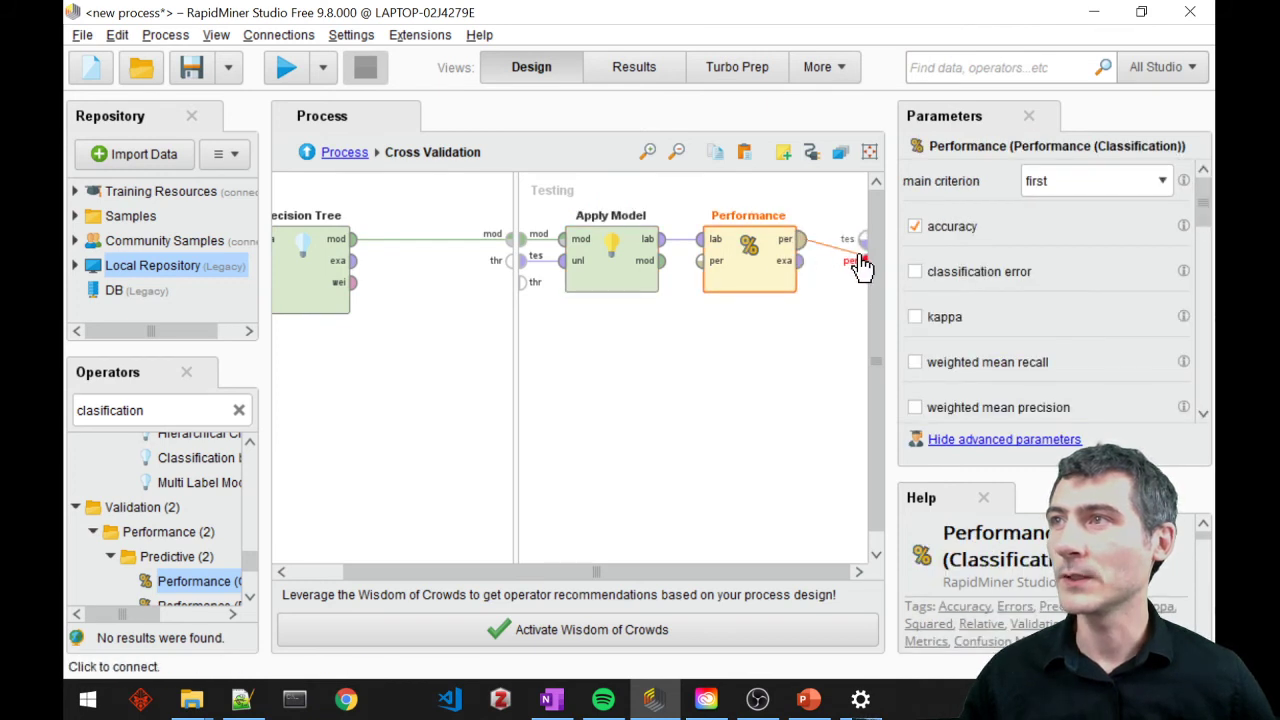
pyautogui.moveTo(803, 266); pyautogui.dragTo(828, 270)
pyautogui.click(799, 243)
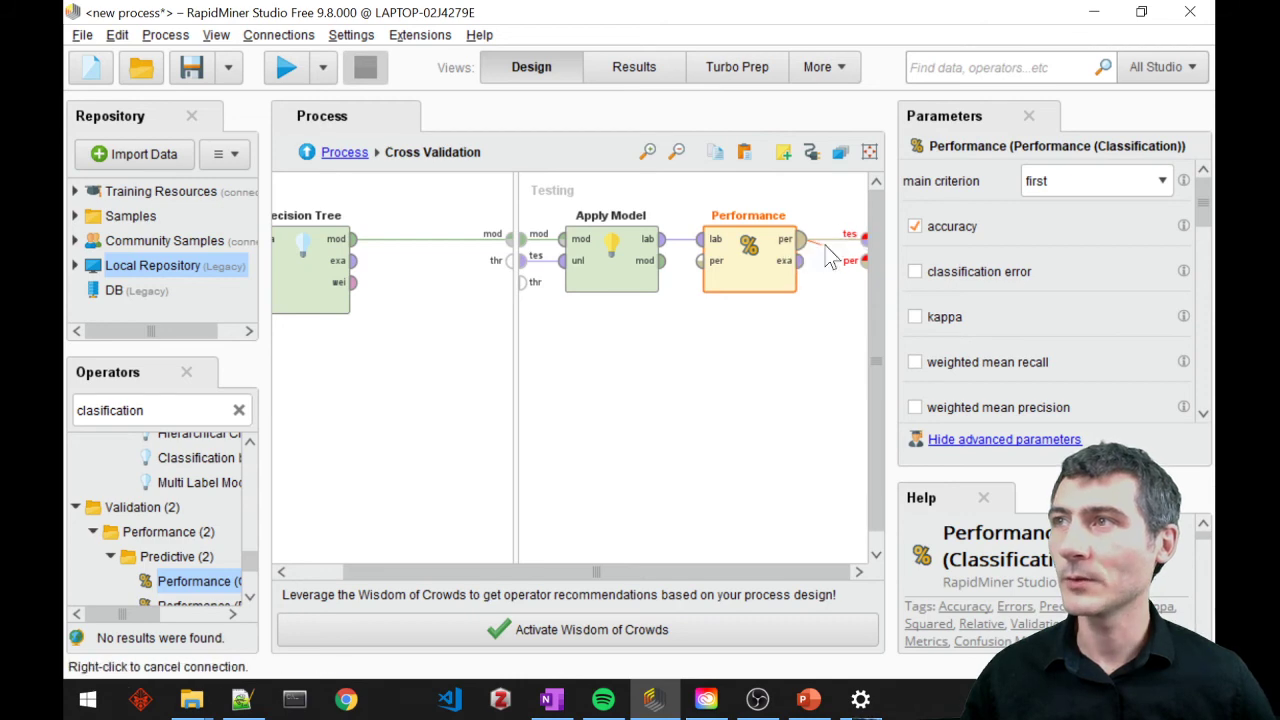
pyautogui.click(867, 263)
pyautogui.click(802, 262)
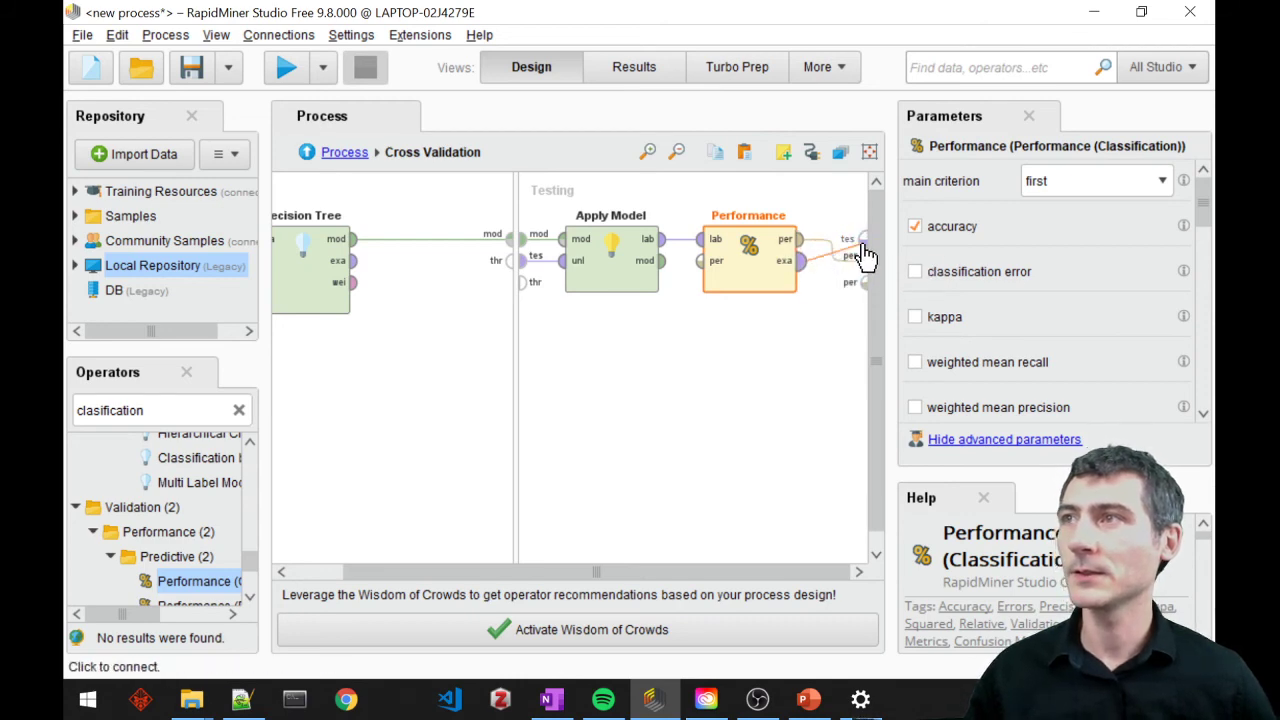
pyautogui.click(862, 258)
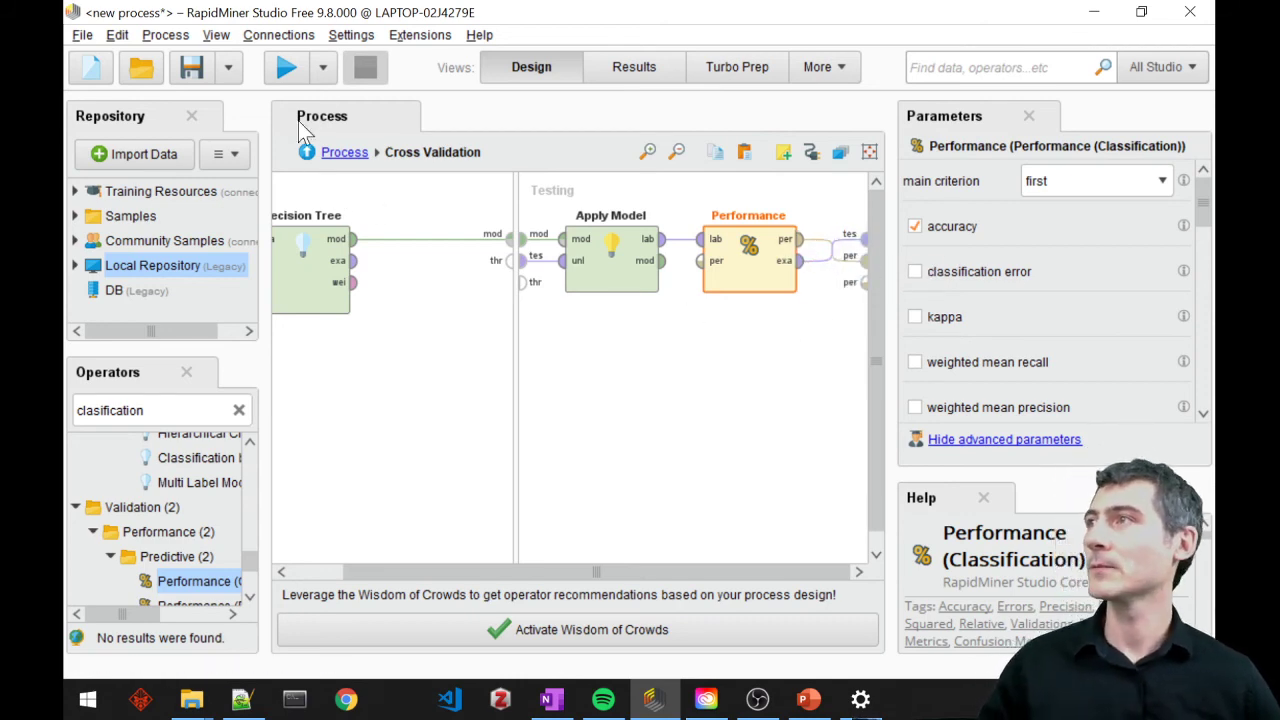
# Run the process, check the results it delivers, and return to the process design.
pyautogui.click(287, 76)
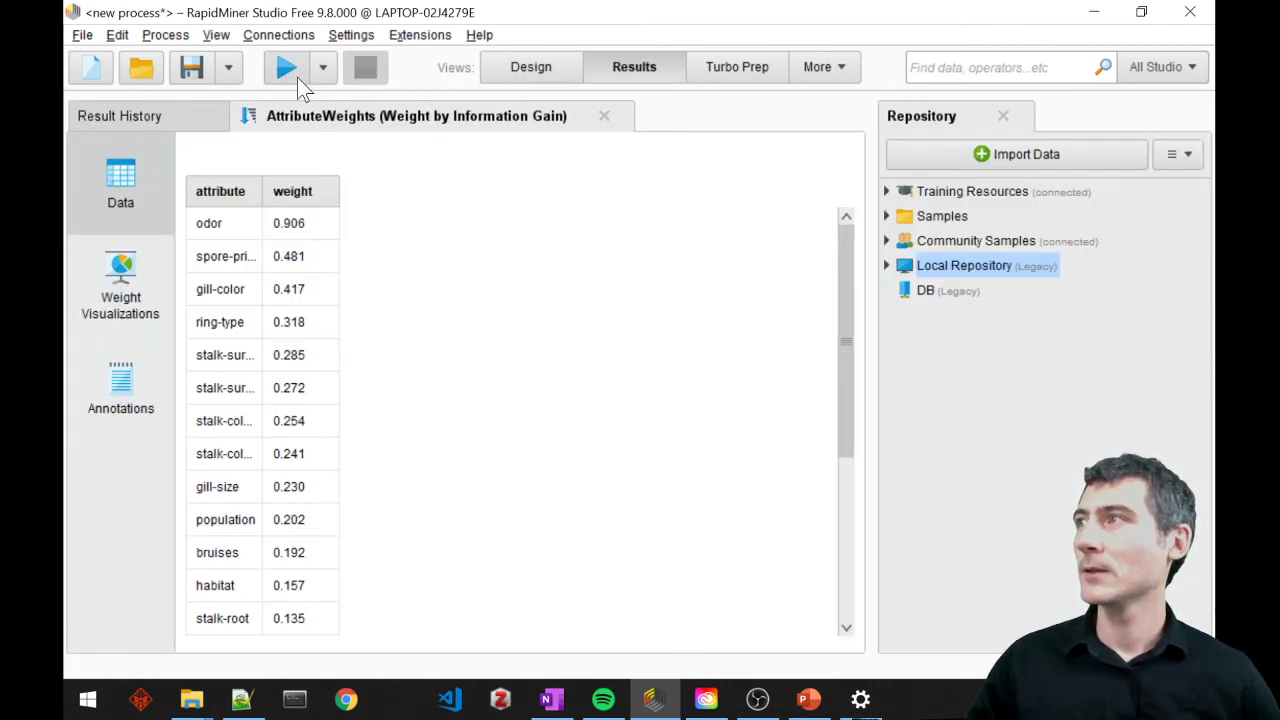
pyautogui.click(287, 72)
pyautogui.click(531, 67)
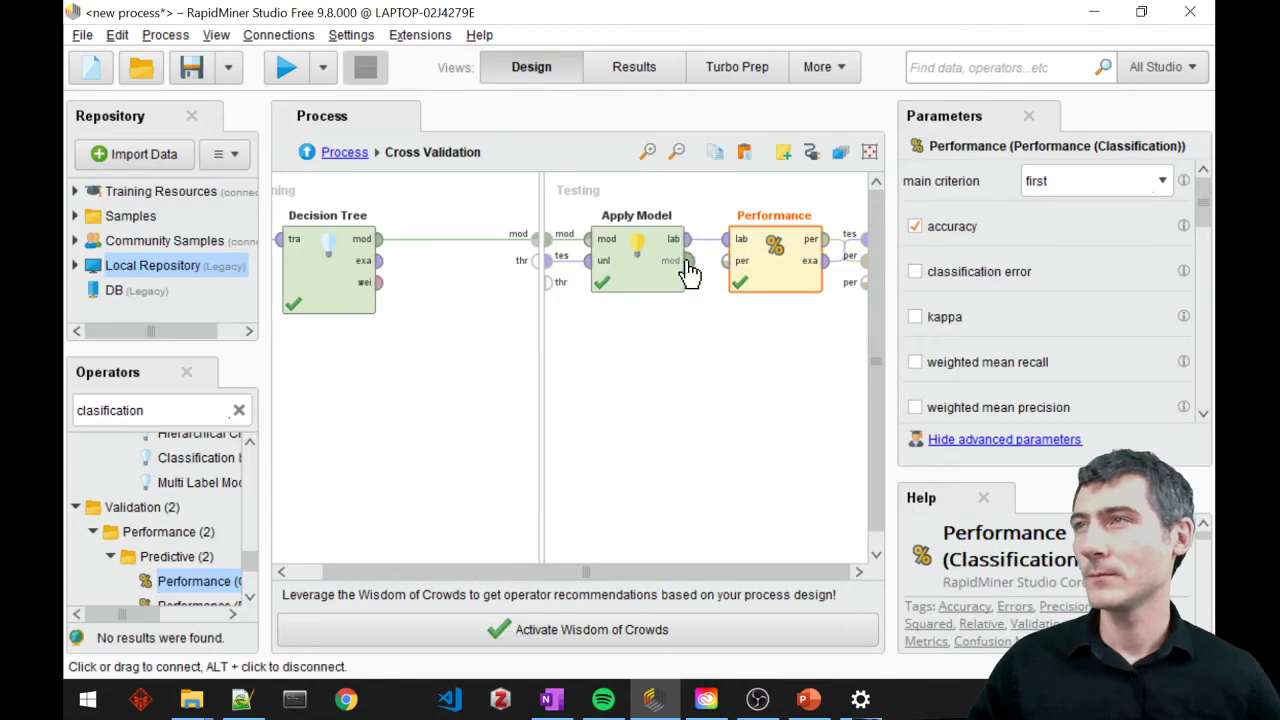
# Return to the main process and move the Cross Validation operator farther from the process result ports.
pyautogui.click(333, 160)
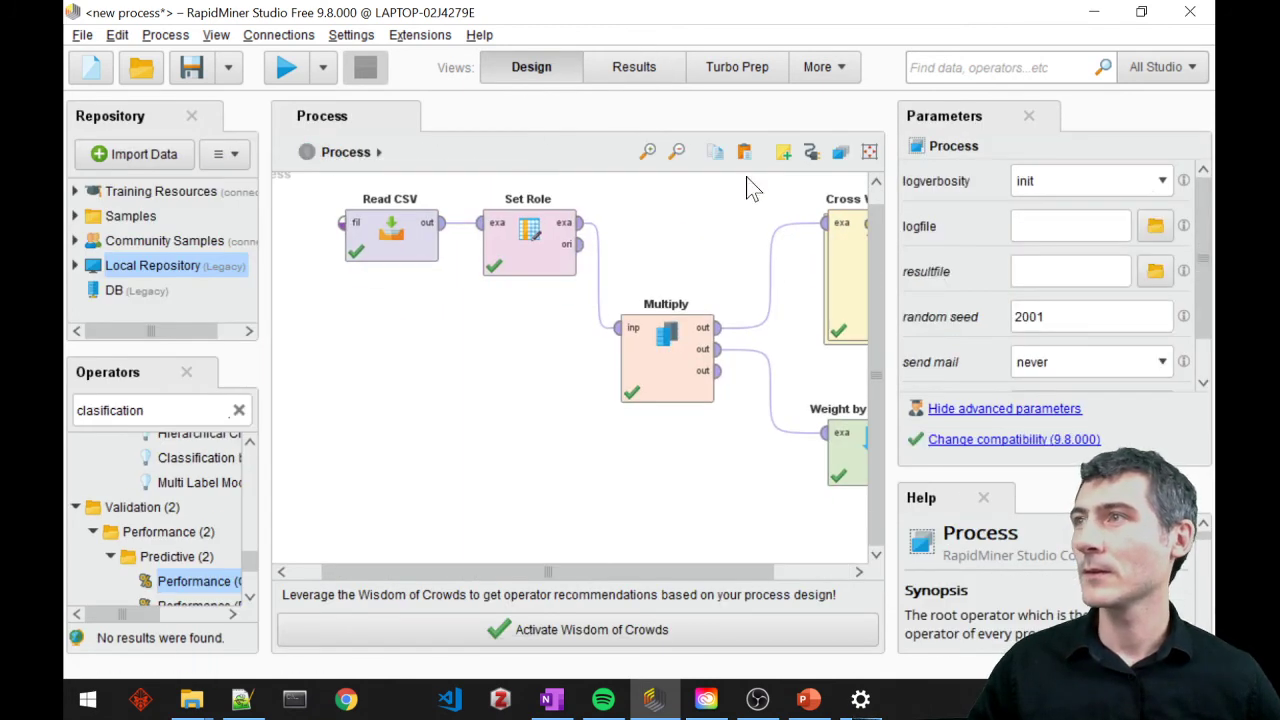
pyautogui.click(727, 570)
pyautogui.click(757, 318)
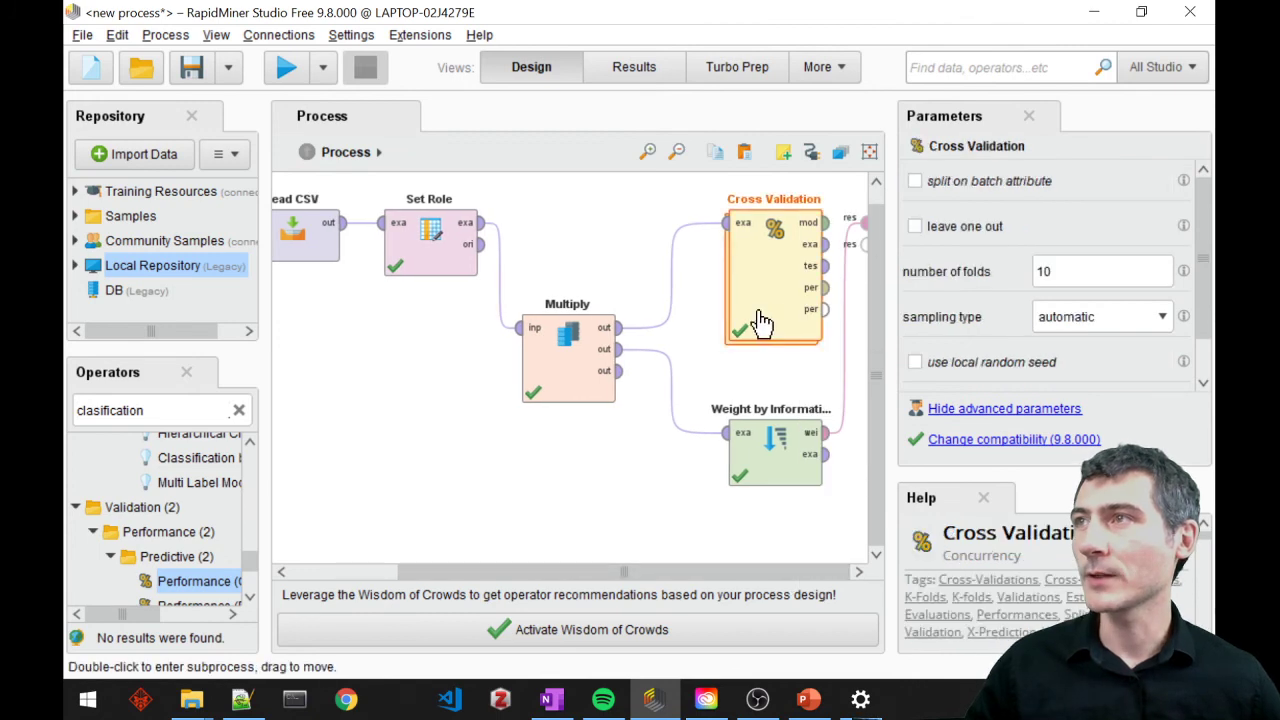
pyautogui.moveTo(757, 318); pyautogui.dragTo(737, 320)
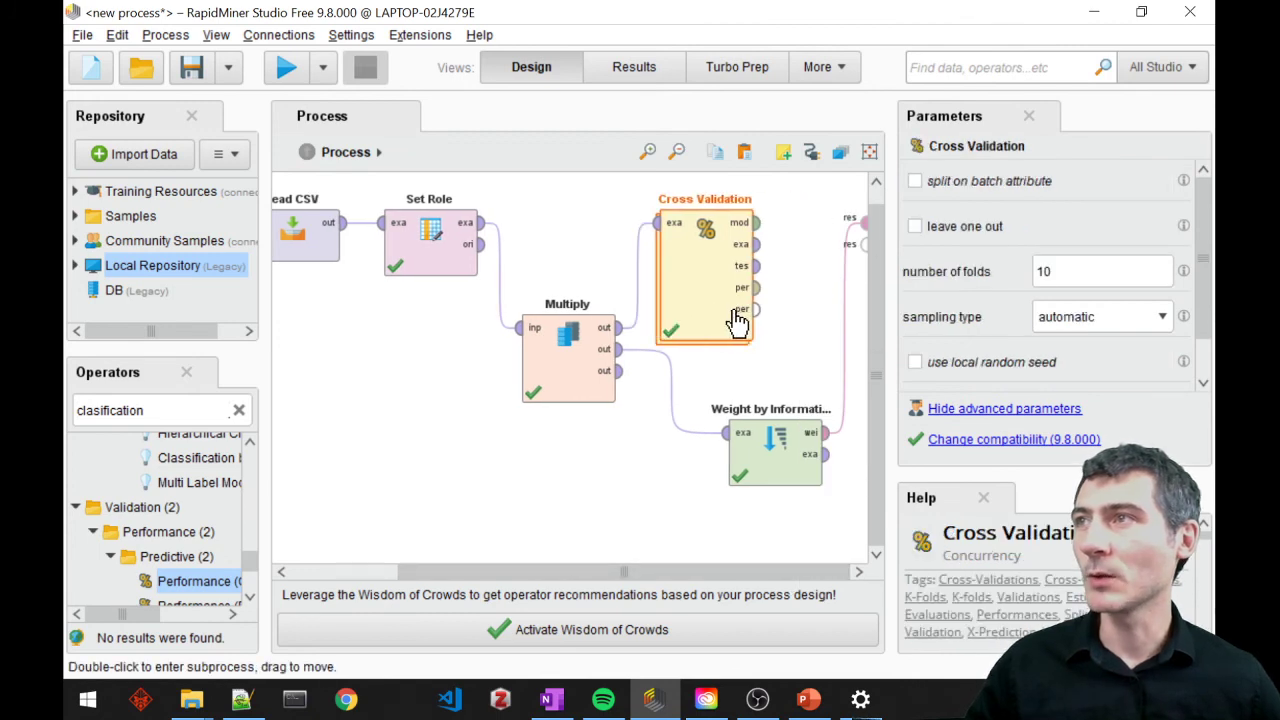
# Connect Cross Validation's model, example set and test result set outputs to separate process result ports.
pyautogui.click(757, 222)
pyautogui.click(865, 245)
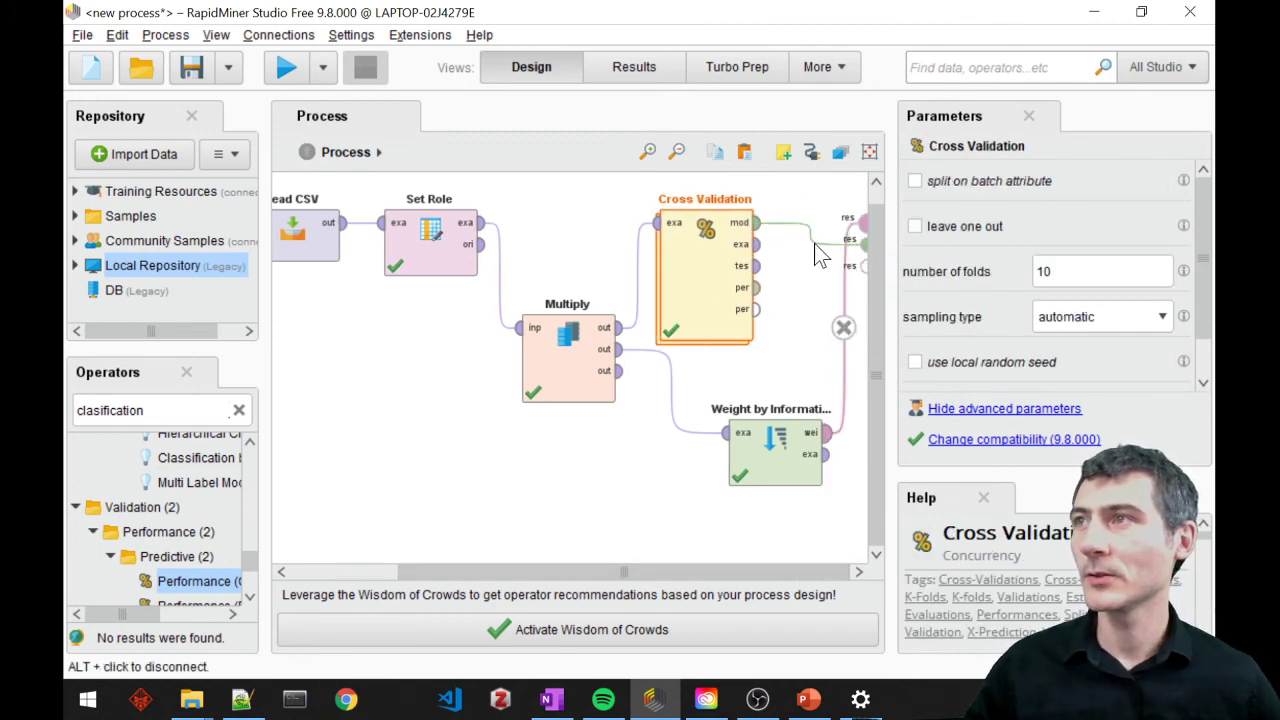
pyautogui.click(757, 244)
pyautogui.click(862, 262)
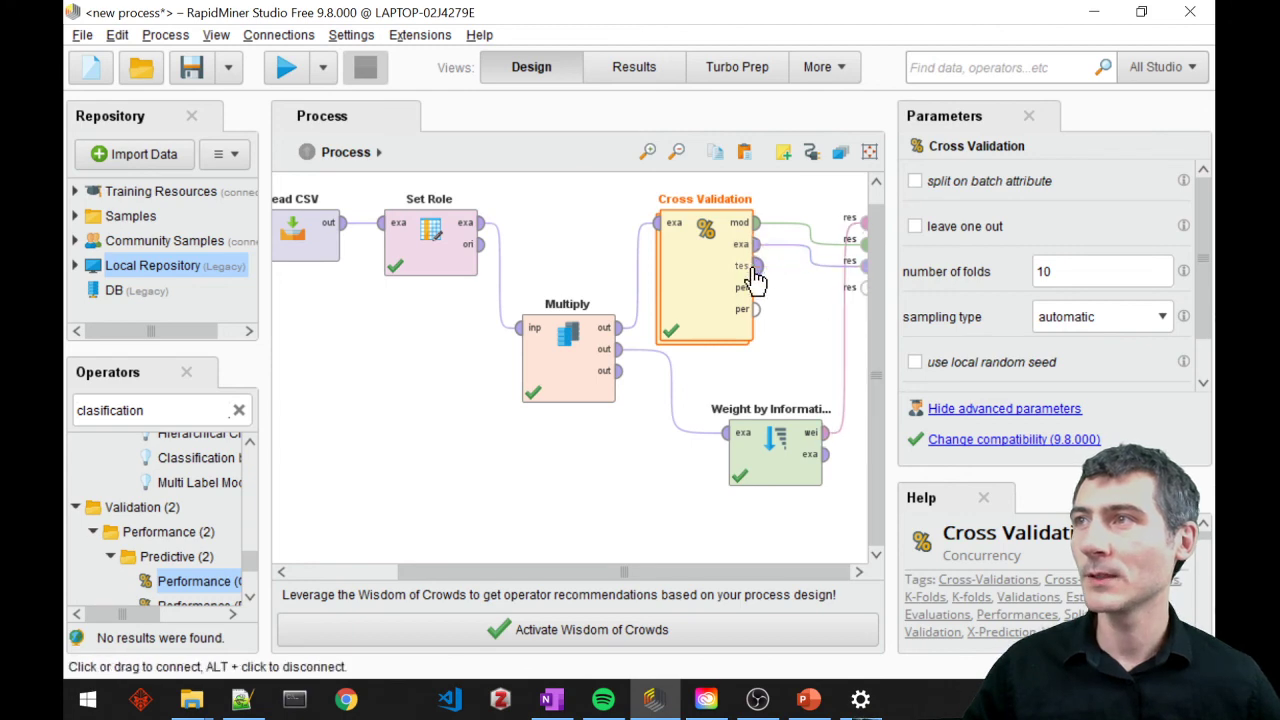
pyautogui.click(757, 266)
pyautogui.click(863, 285)
# Run the process, review the example sets, attribute weights and decision tree, and return to the process design.
pyautogui.click(286, 67)
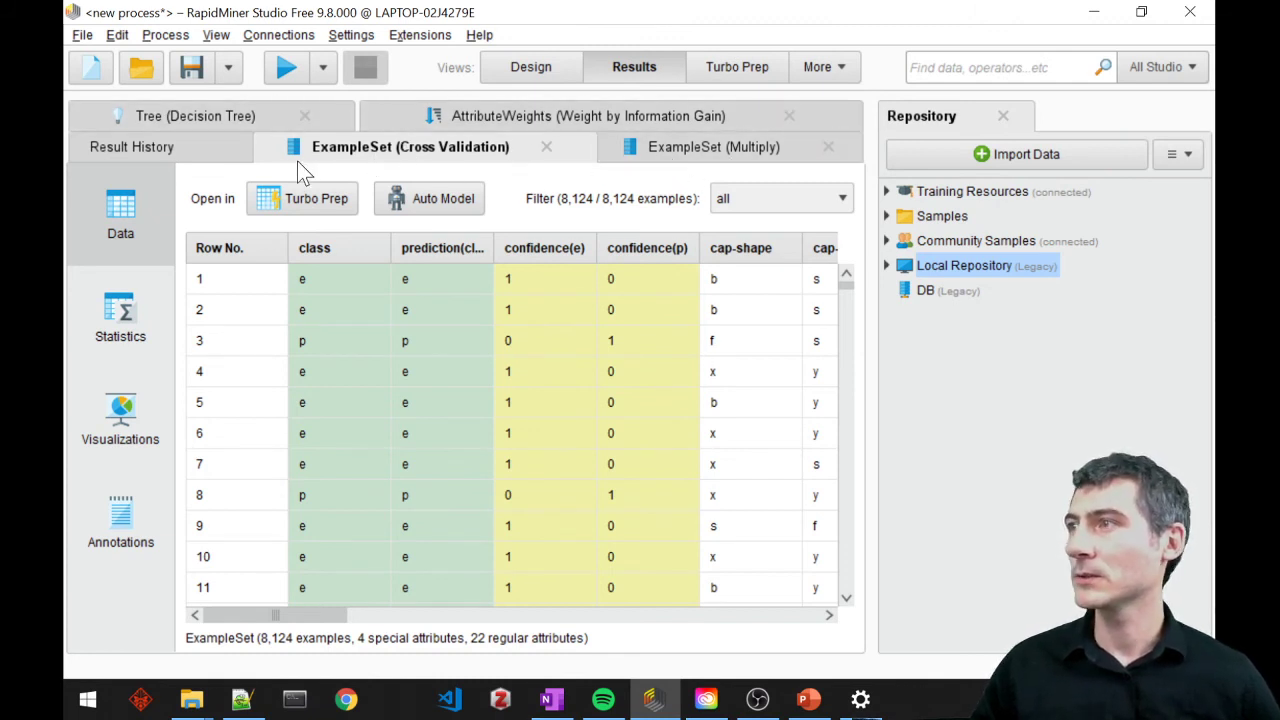
pyautogui.click(684, 154)
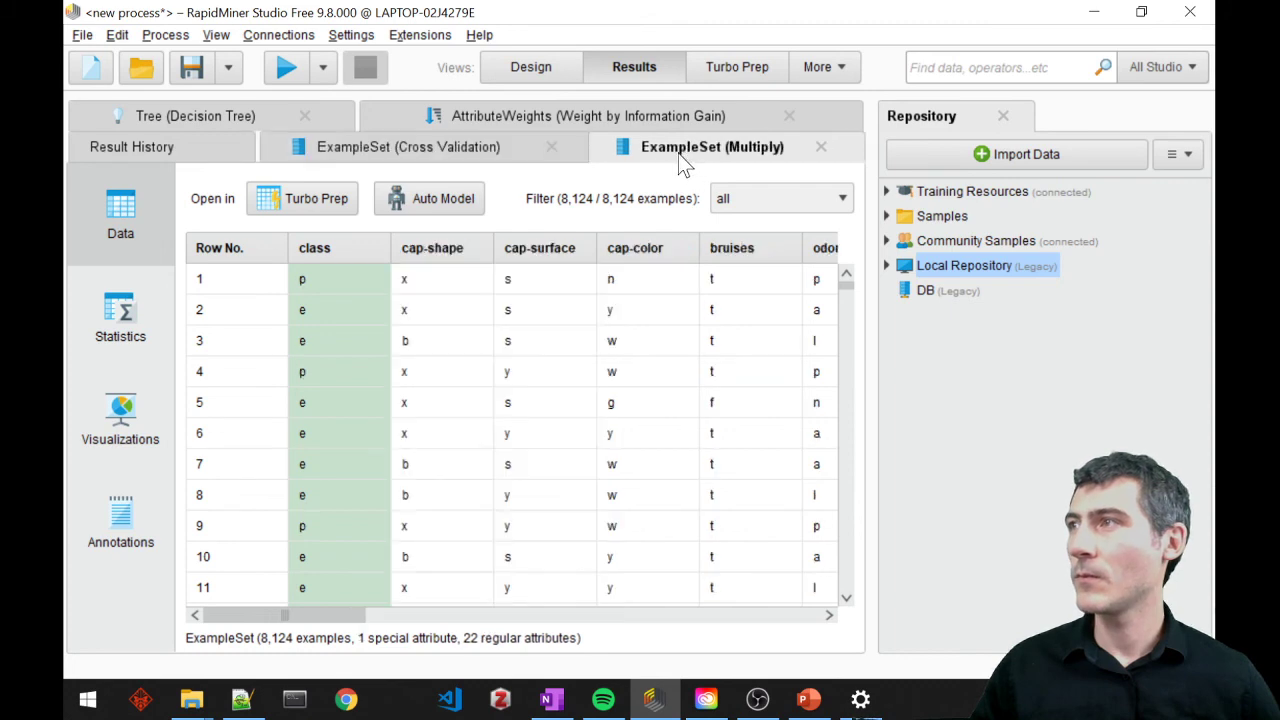
pyautogui.click(473, 149)
pyautogui.click(494, 115)
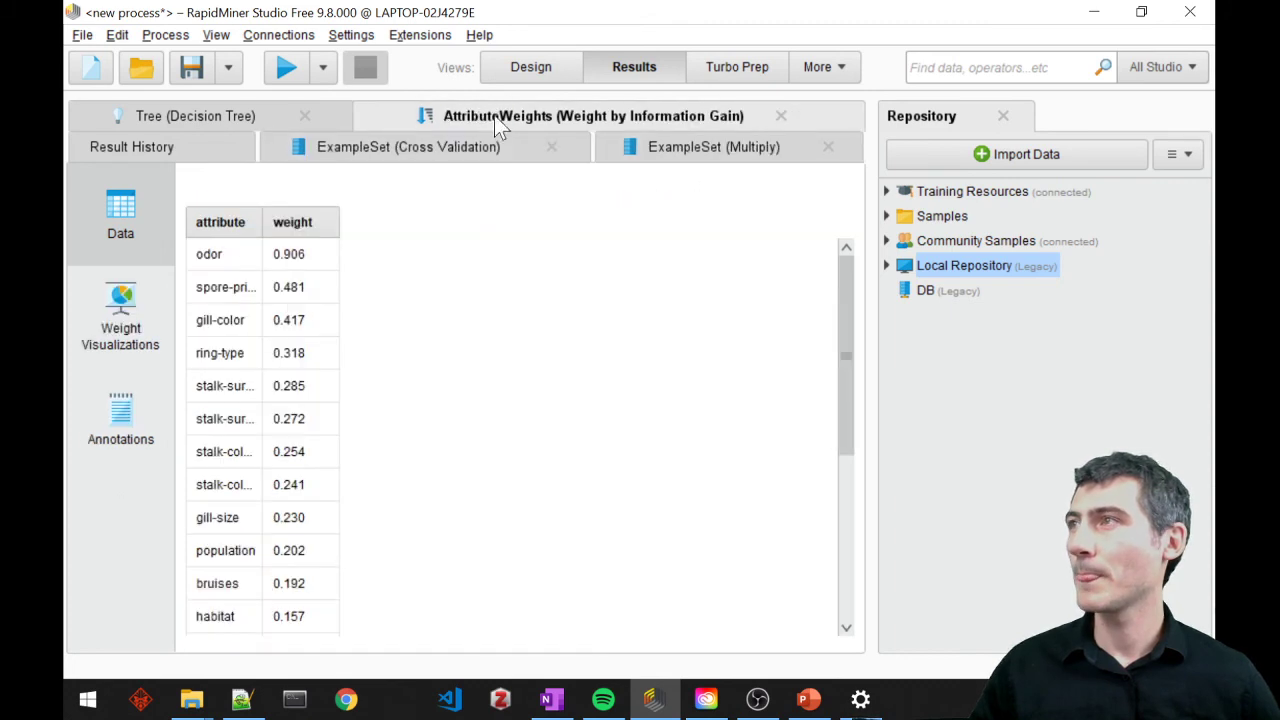
pyautogui.click(225, 116)
pyautogui.click(533, 70)
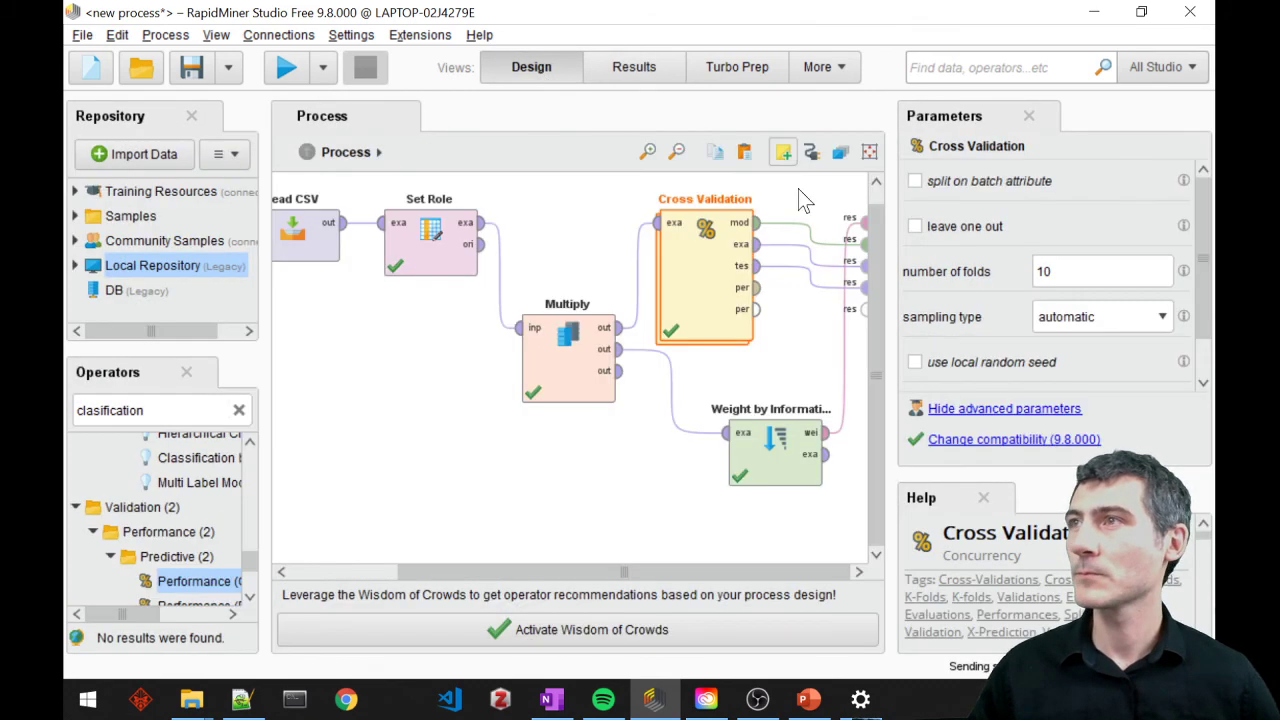
# Check the Performance connections inside Cross Validation, and connect Cross Validation's first performance output to a free process result port.
pyautogui.doubleClick(706, 302)
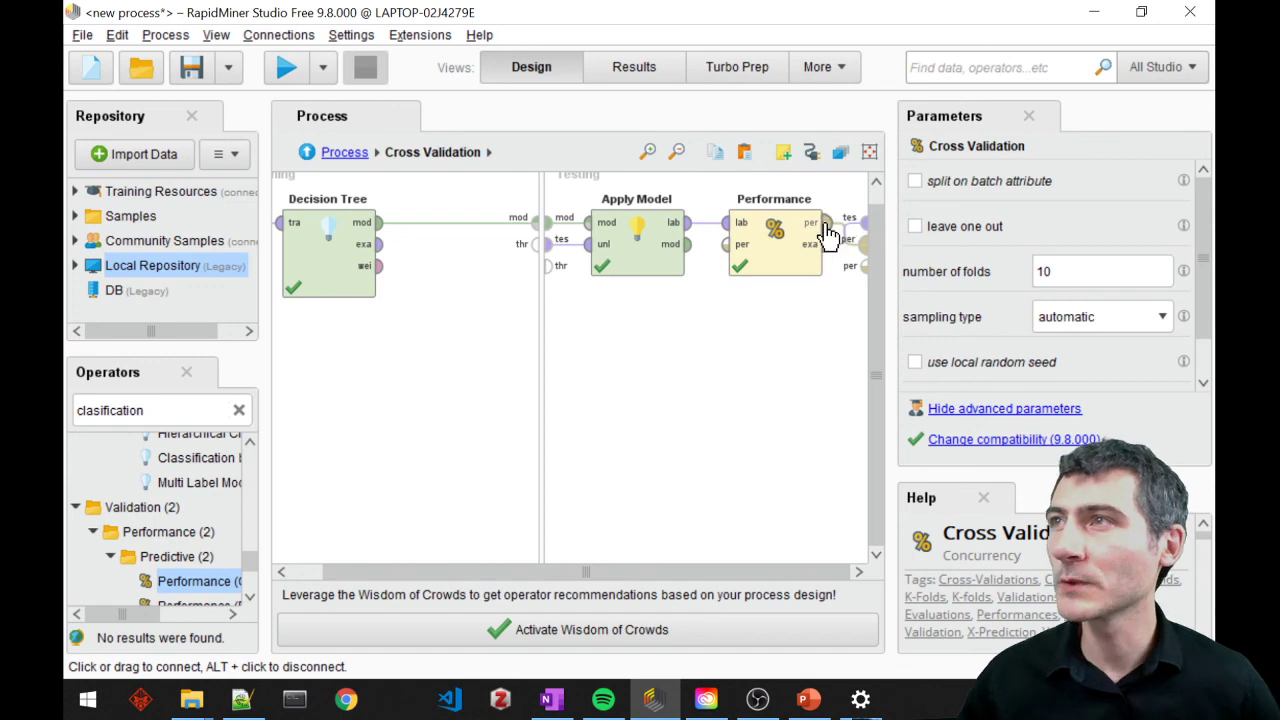
pyautogui.click(335, 152)
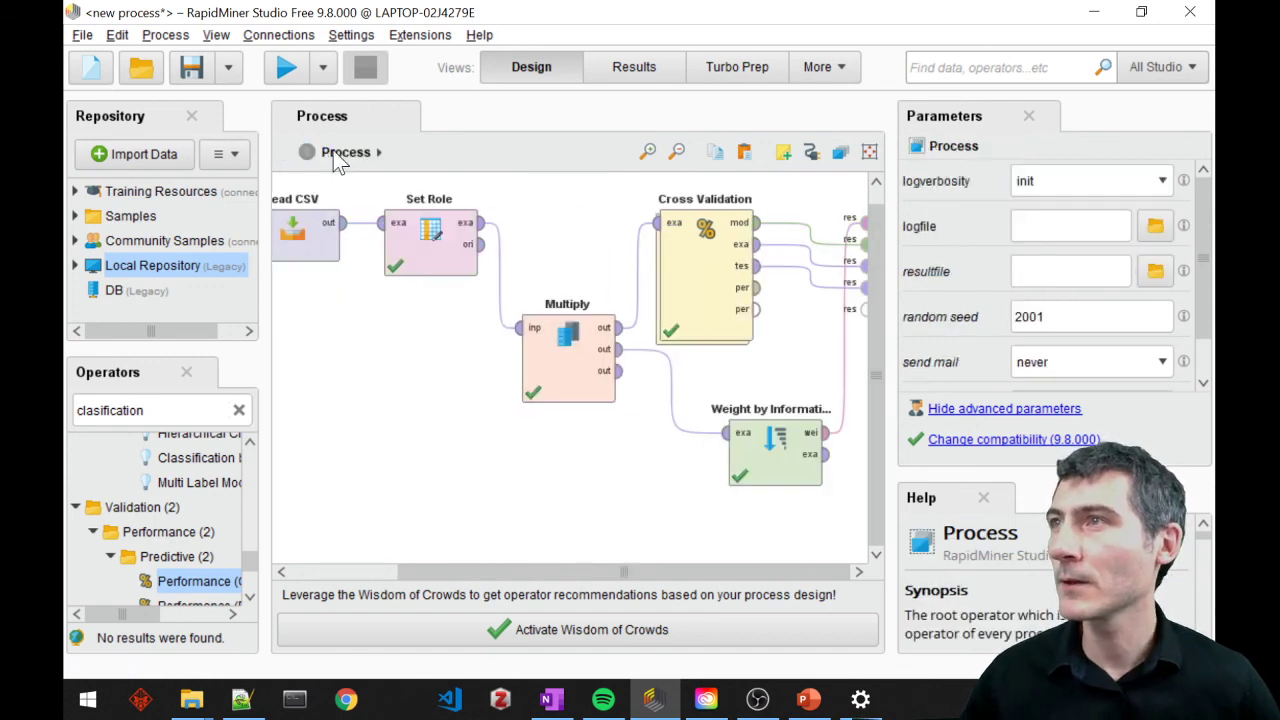
pyautogui.click(757, 288)
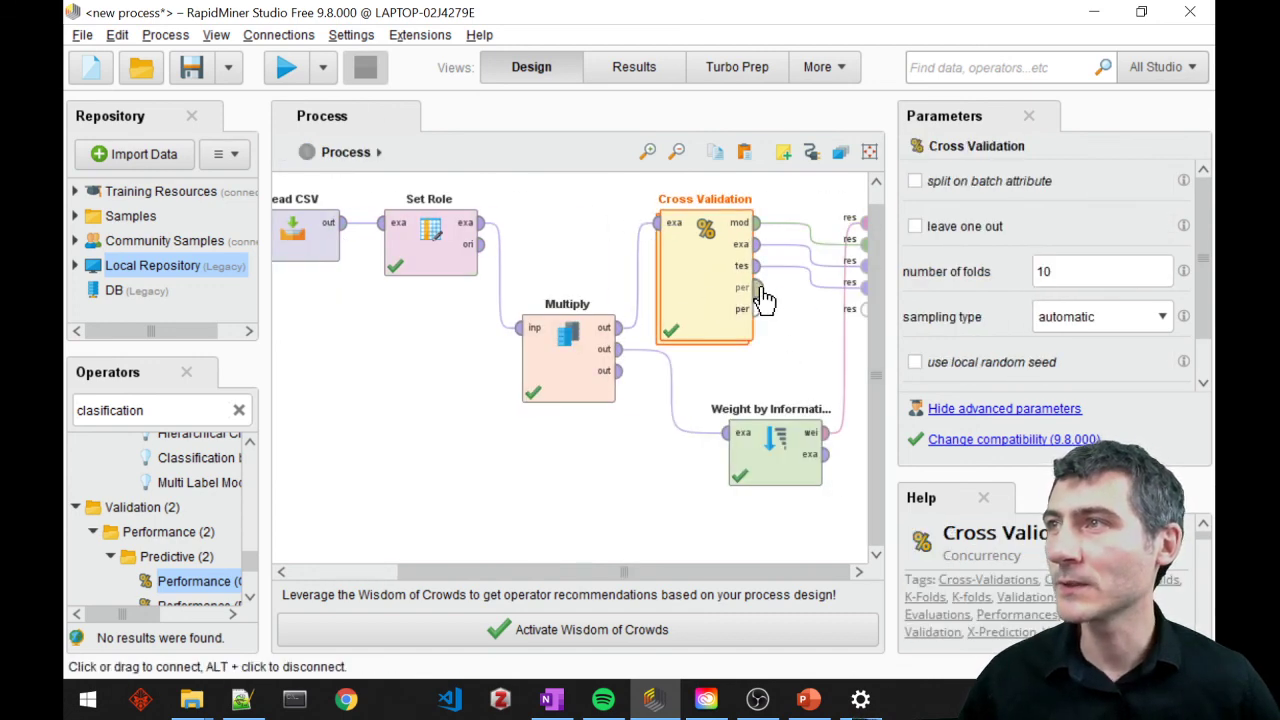
pyautogui.click(864, 309)
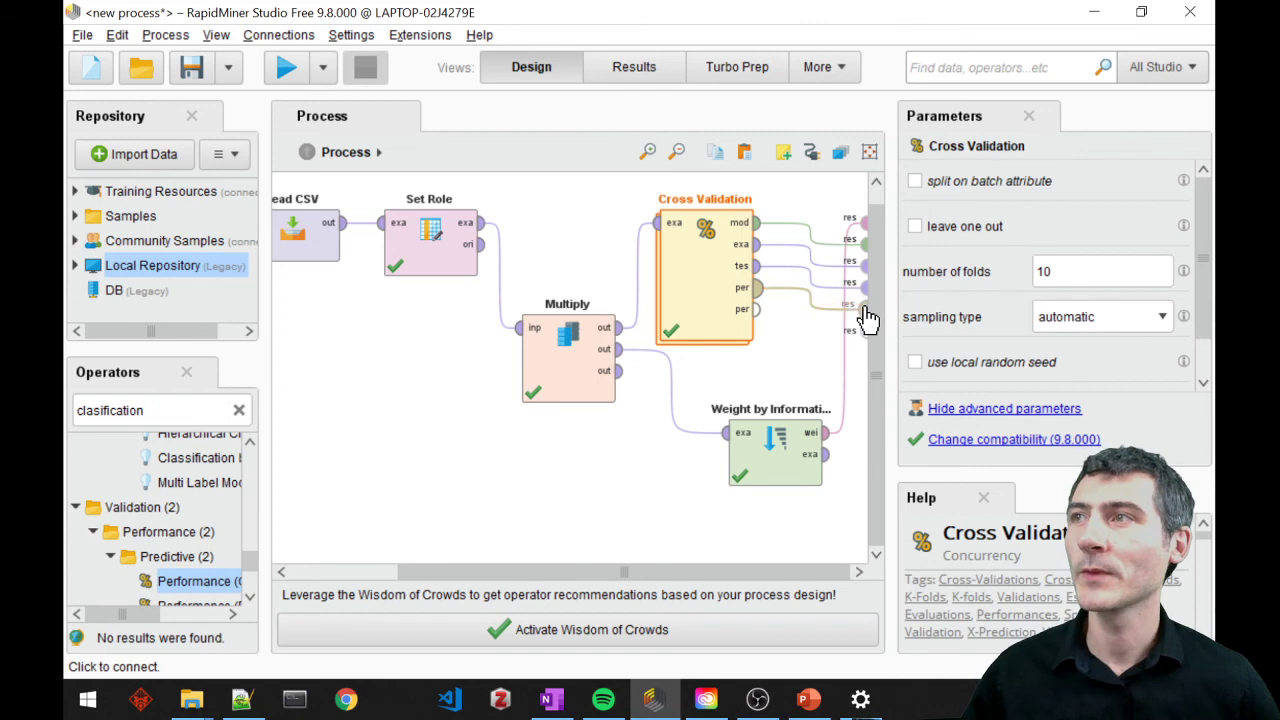
# Run the process and examine the performance vector's accuracy, confusion matrix, class recall and class precision.
pyautogui.click(284, 72)
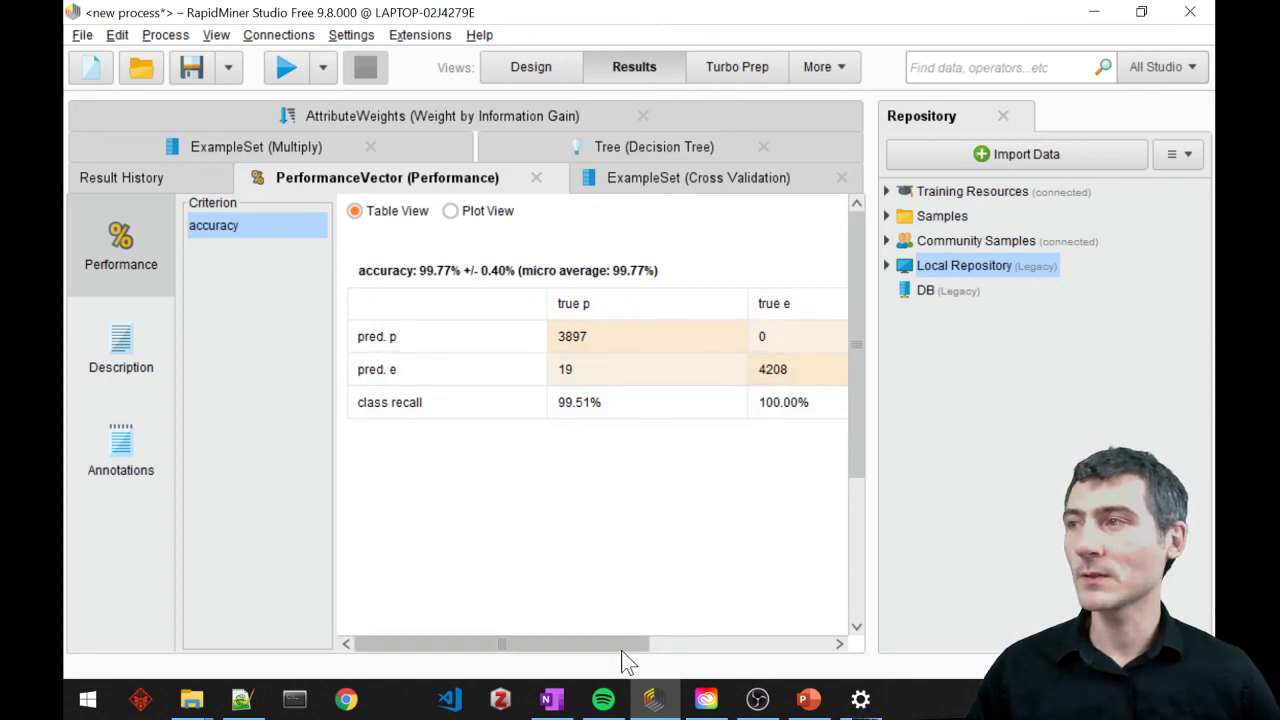
pyautogui.moveTo(621, 646); pyautogui.dragTo(734, 640)
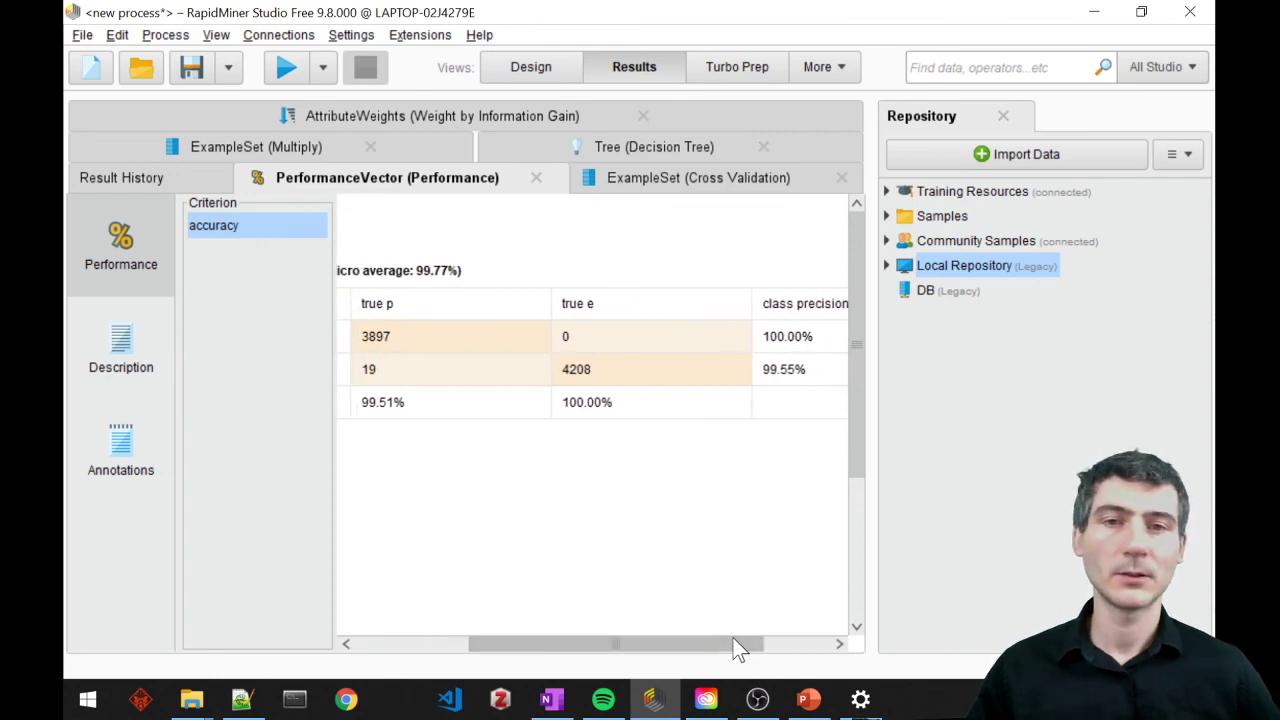